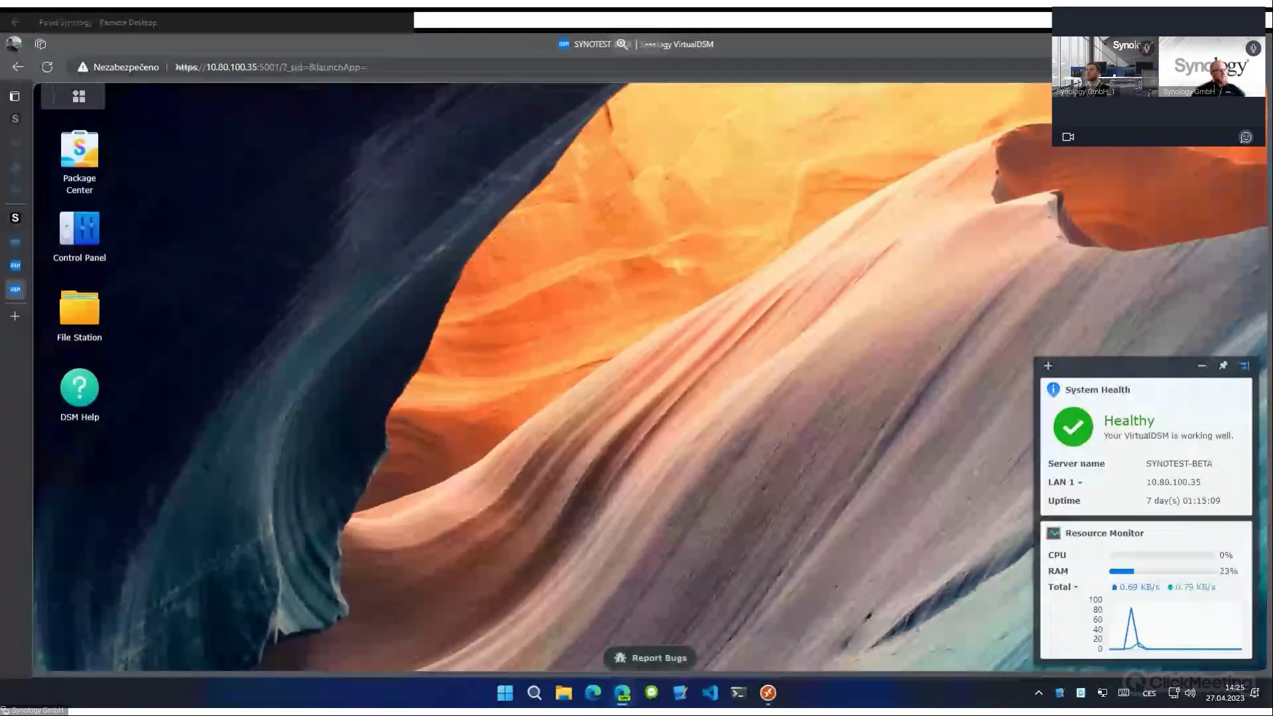
# Change the Personal display language to Český, apply it, and reload DSM.
pyautogui.click(563, 346)
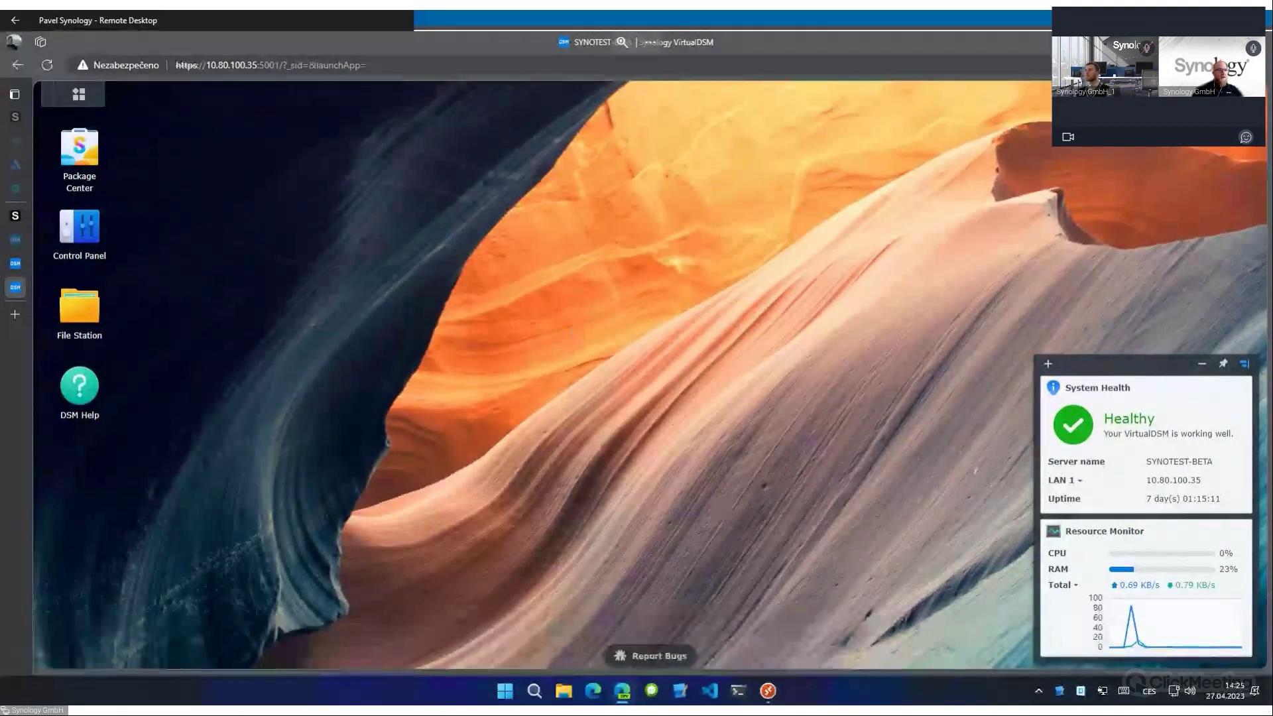
pyautogui.click(1206, 94)
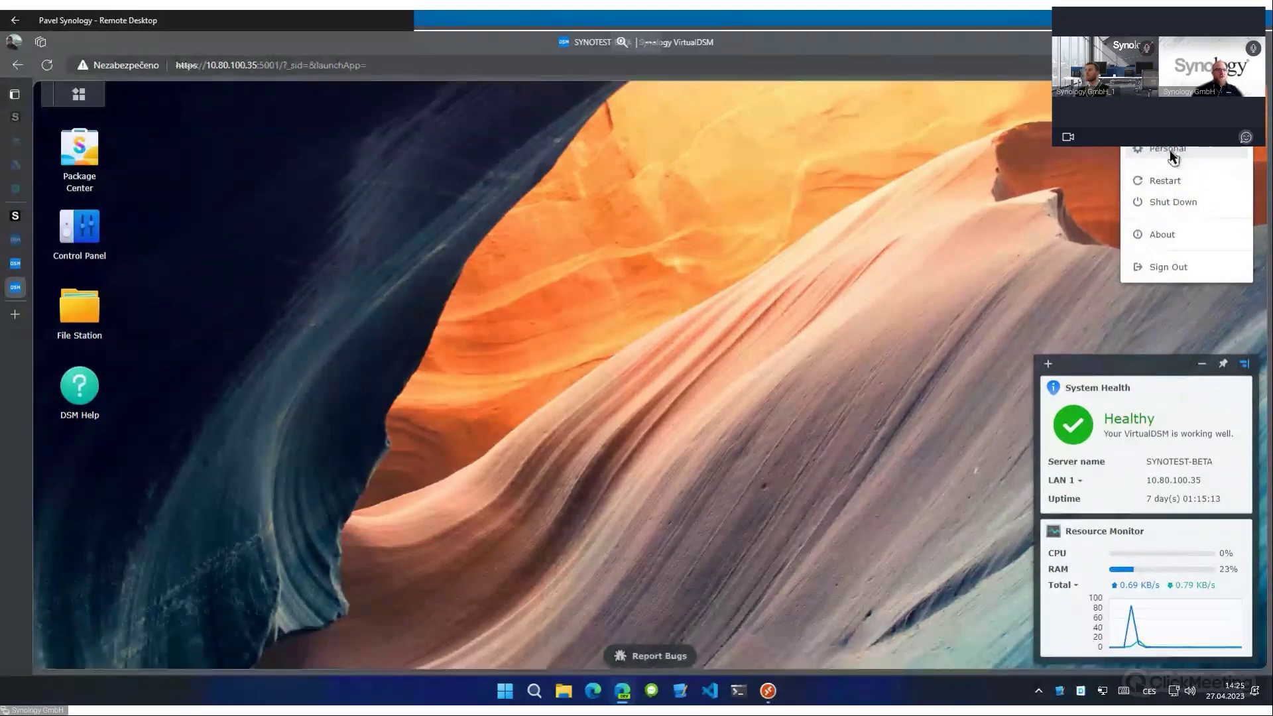
pyautogui.click(1169, 150)
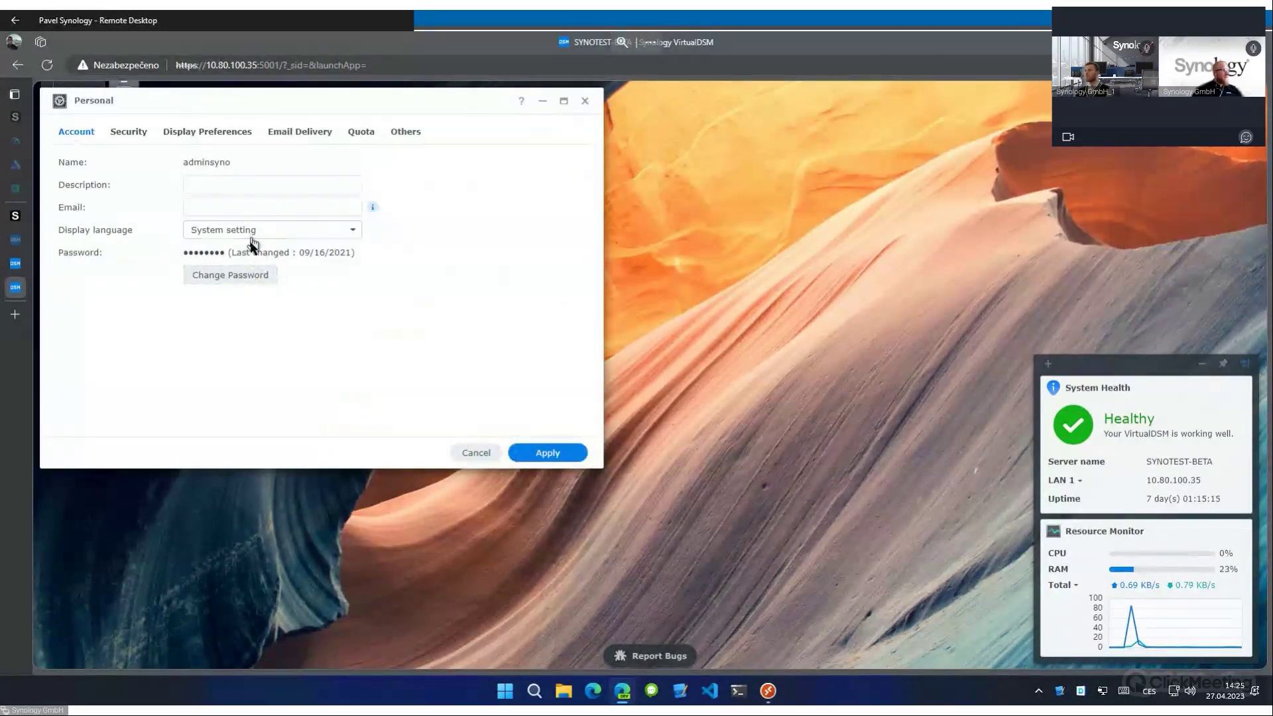
pyautogui.click(251, 236)
pyautogui.scroll(-1, 232, 343)
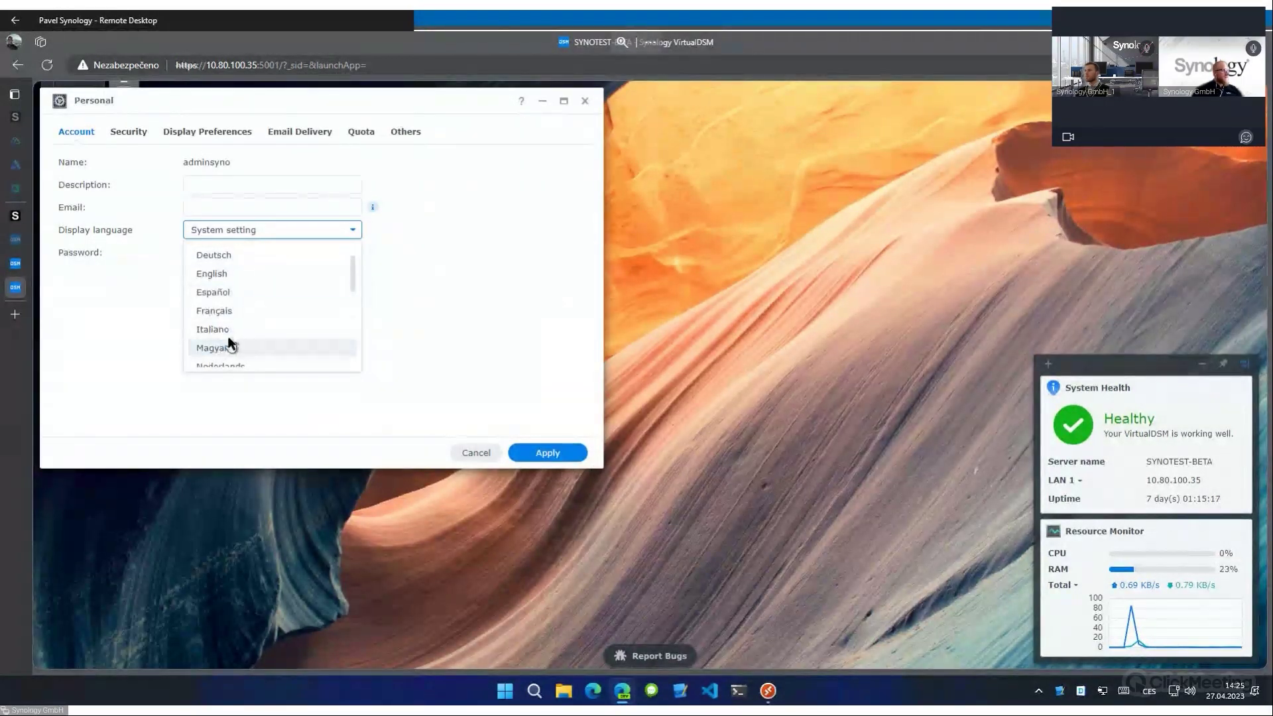
pyautogui.scroll(-1, 230, 343)
pyautogui.scroll(-3, 228, 335)
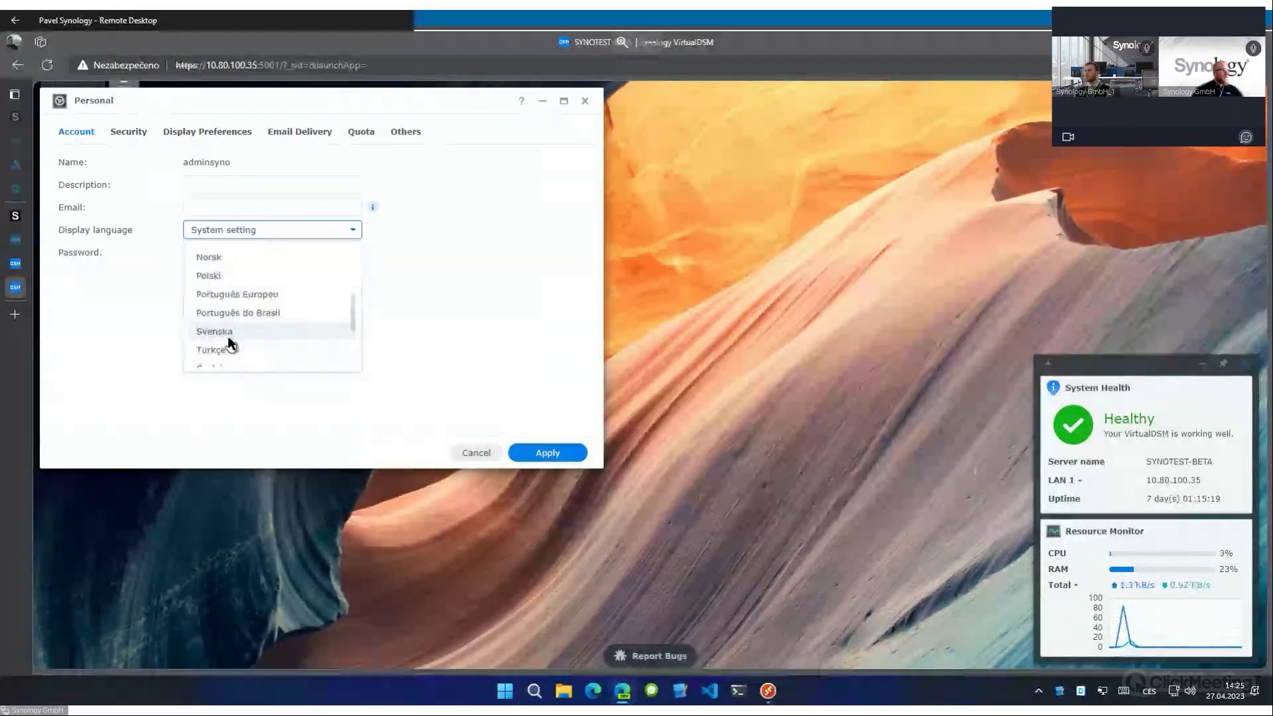
pyautogui.click(229, 336)
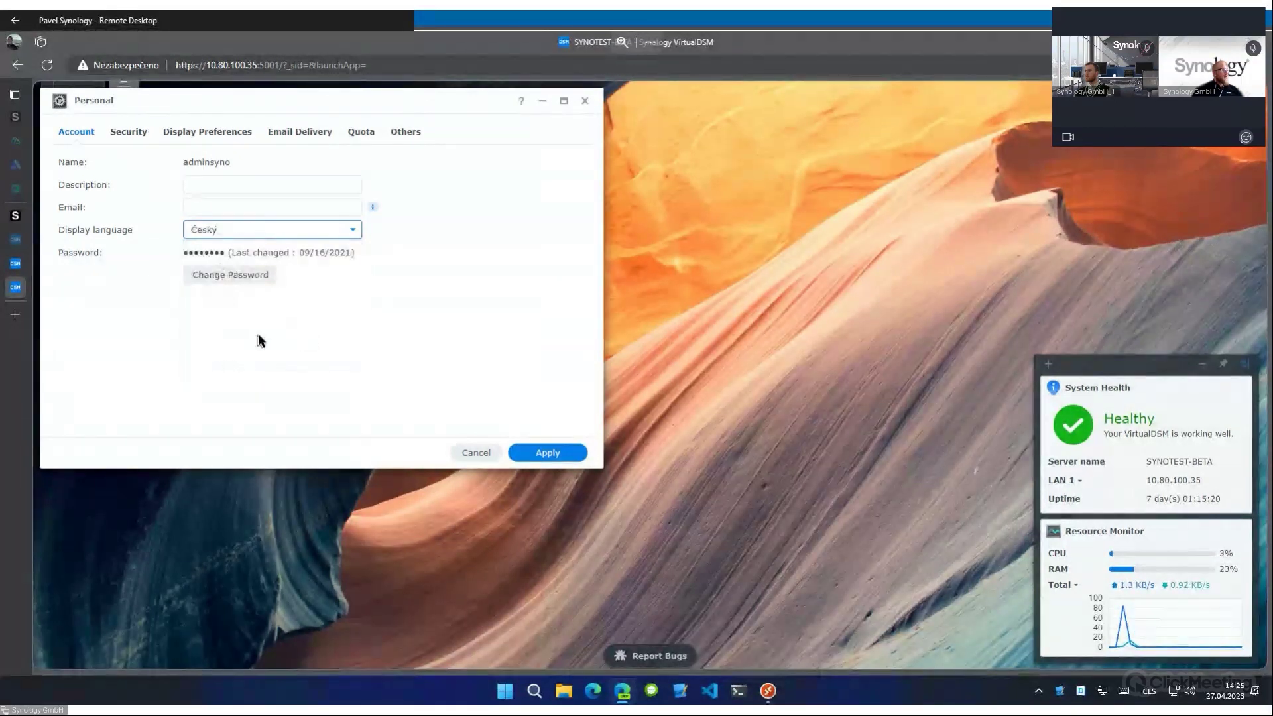
pyautogui.click(565, 456)
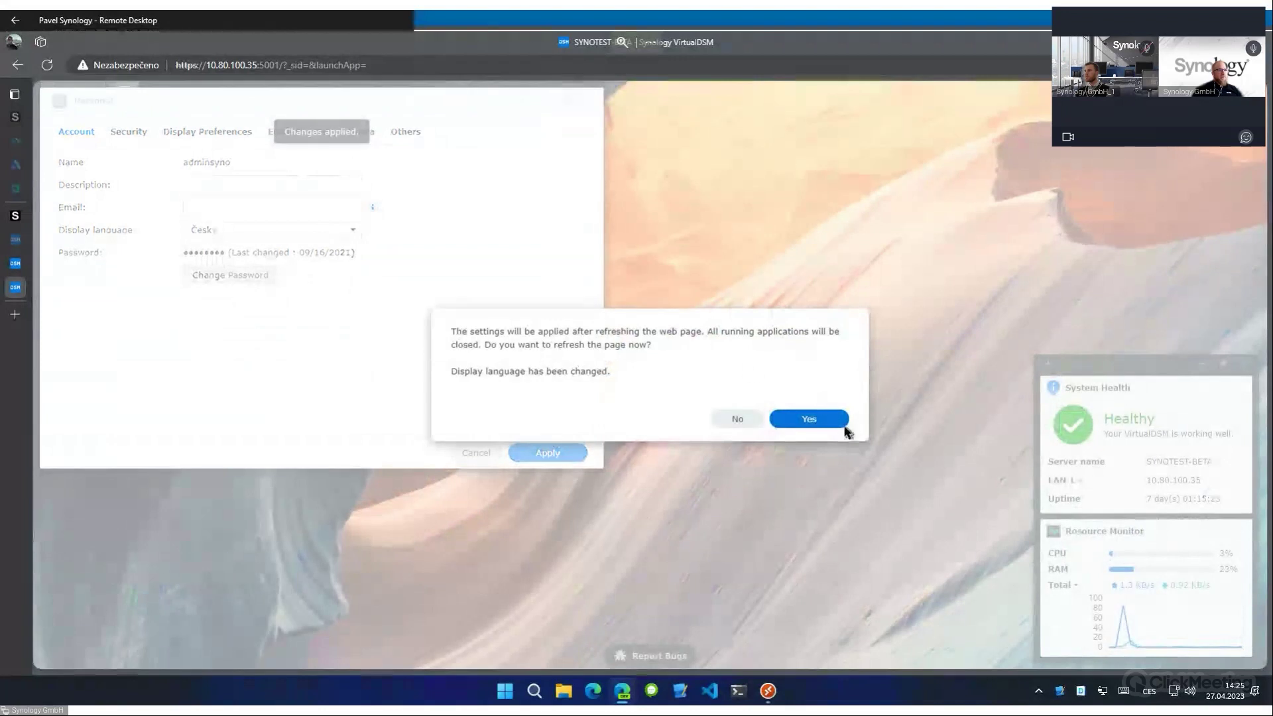
pyautogui.click(808, 419)
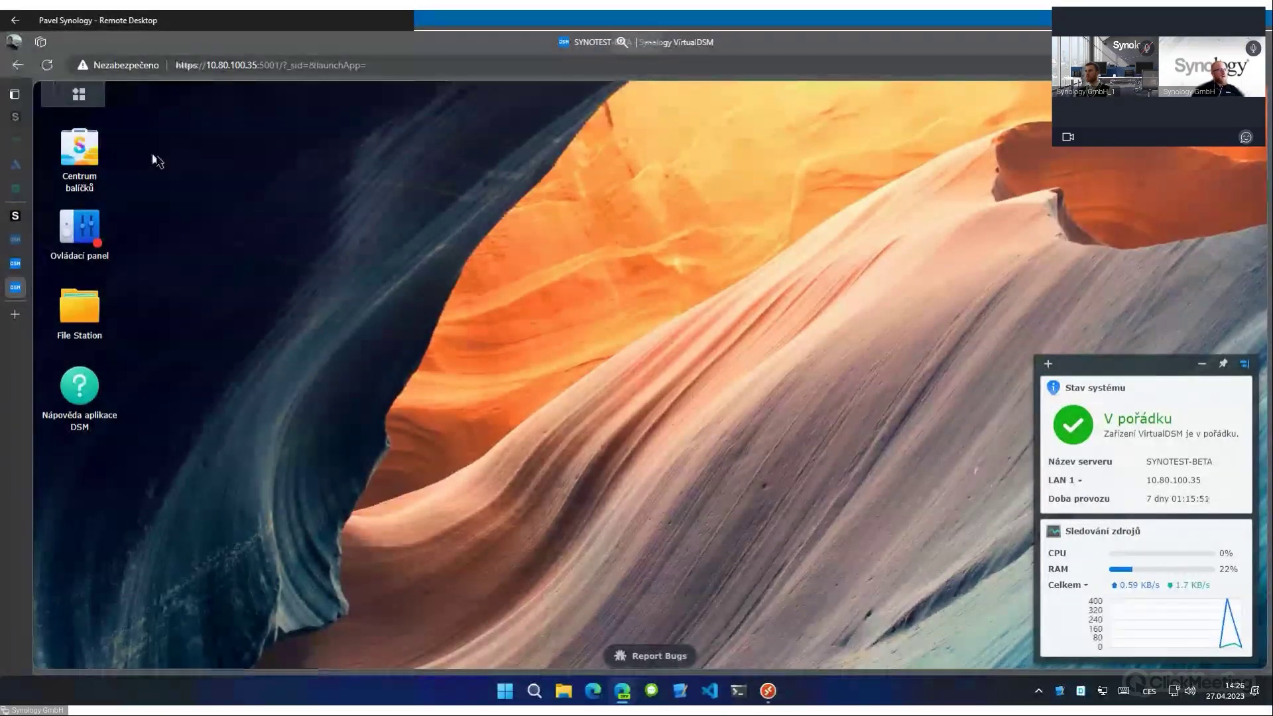
# Launch Security Advisor, run a scan with the 'Pro práci a podnikání' profile, and maximize the window.
pyautogui.click(79, 96)
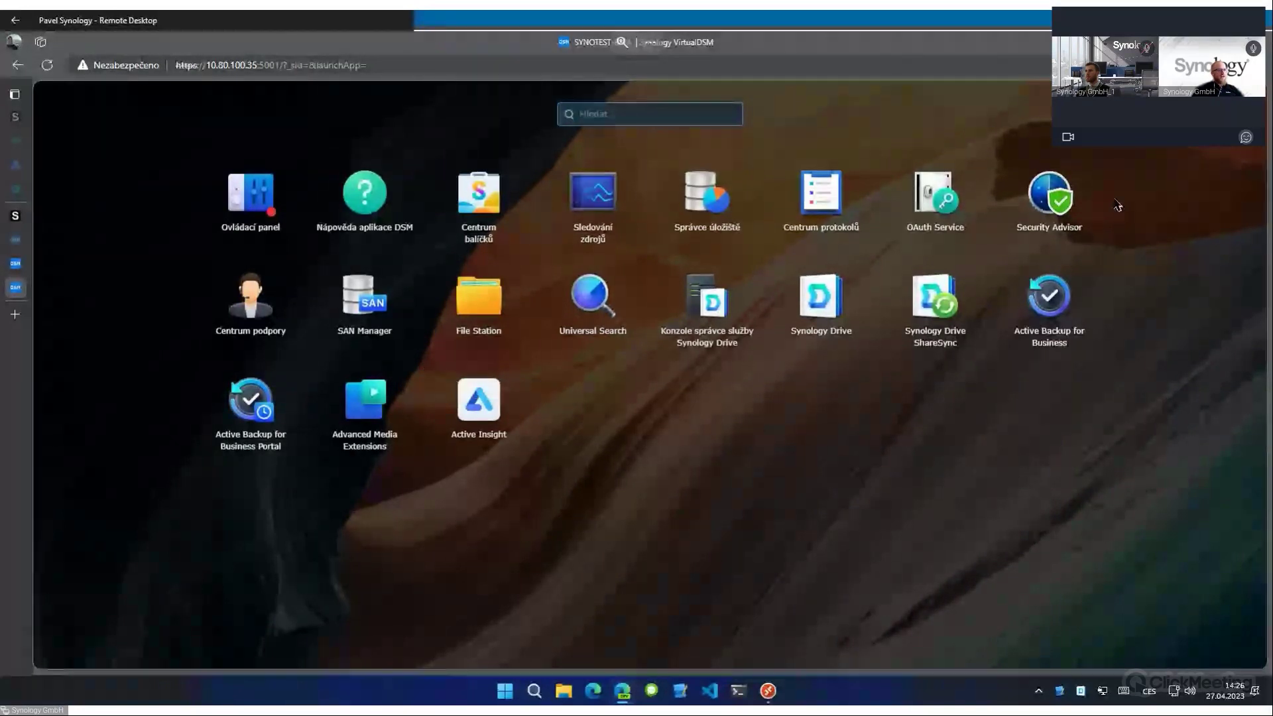
pyautogui.click(1050, 199)
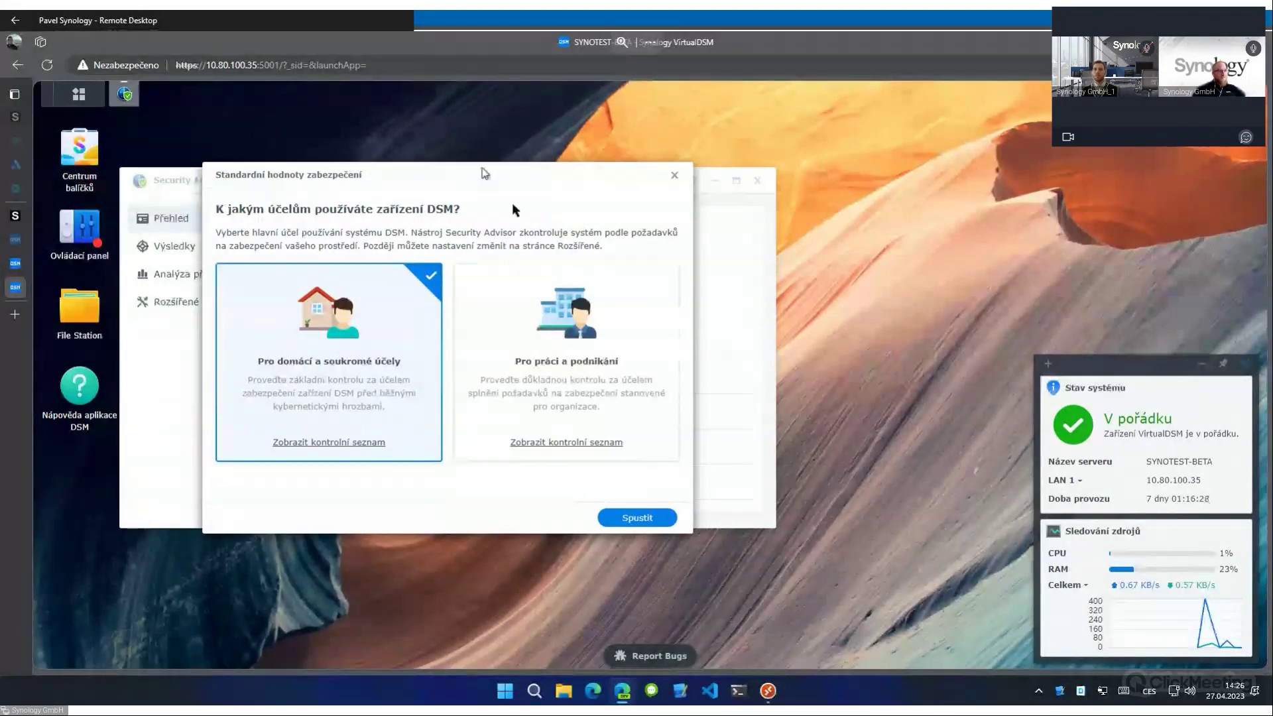
pyautogui.click(560, 381)
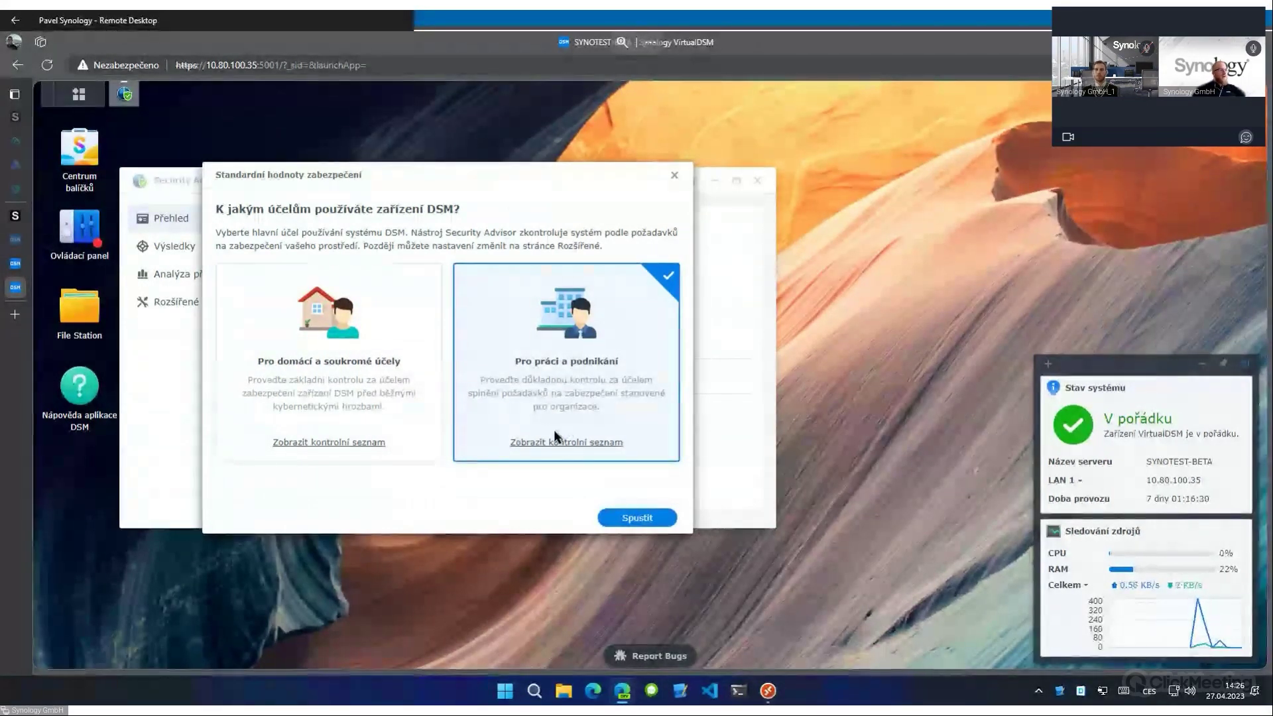
pyautogui.click(638, 518)
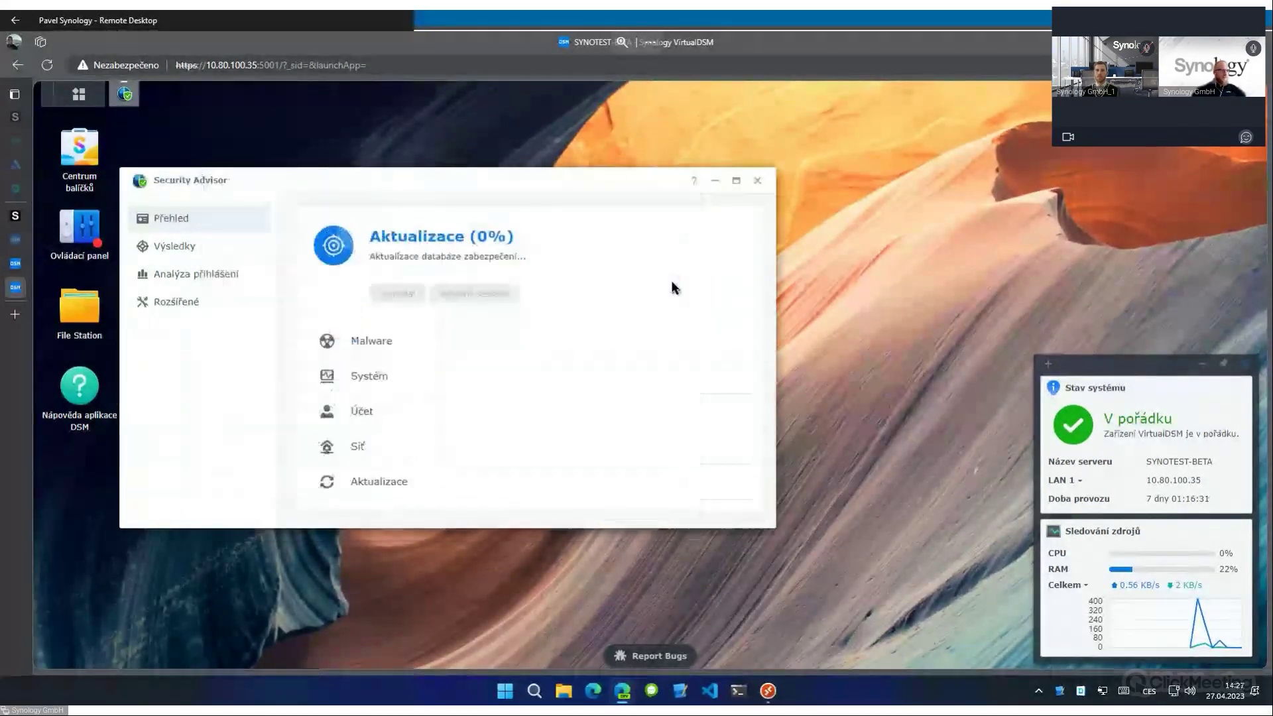
pyautogui.doubleClick(601, 183)
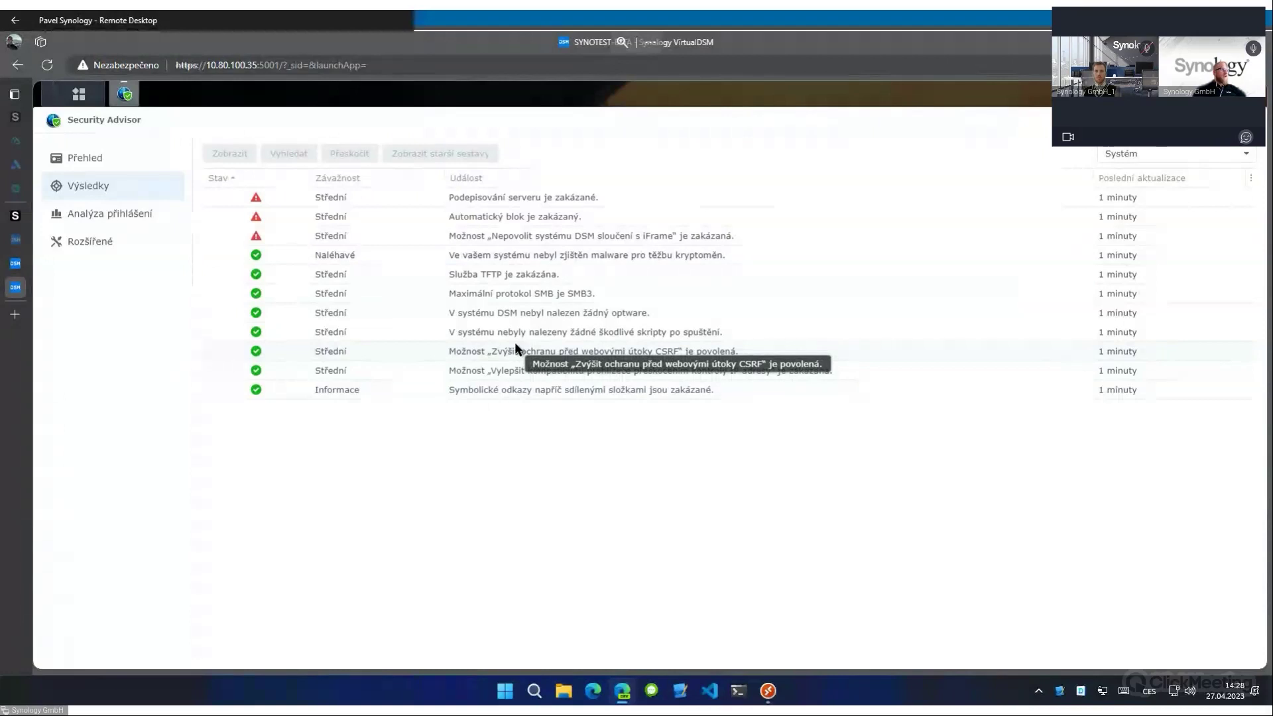
pyautogui.click(506, 196)
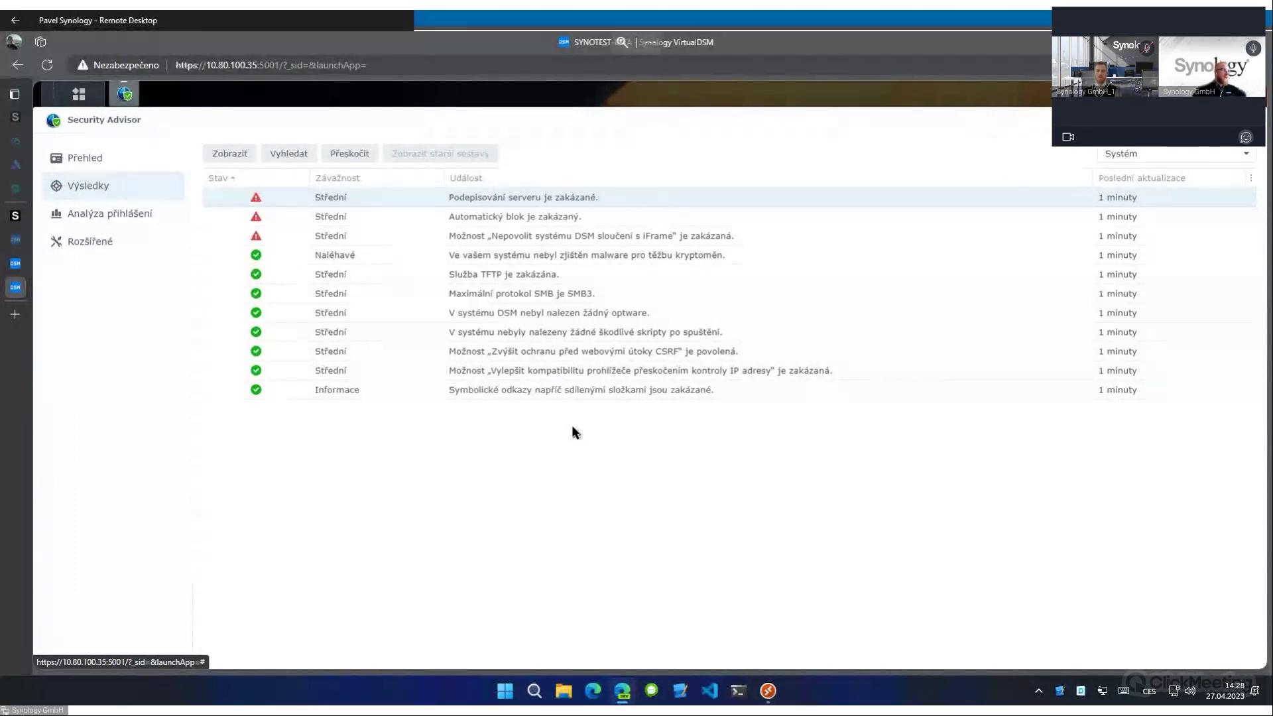
pyautogui.click(252, 156)
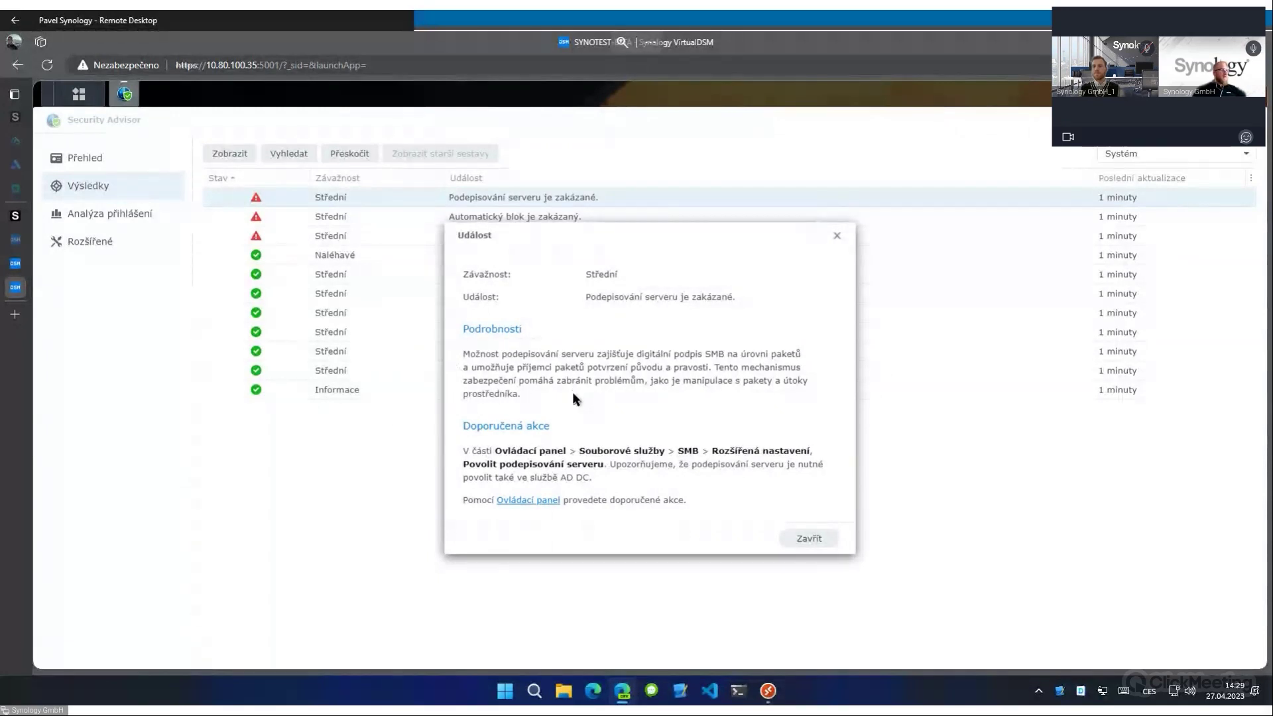
pyautogui.click(528, 500)
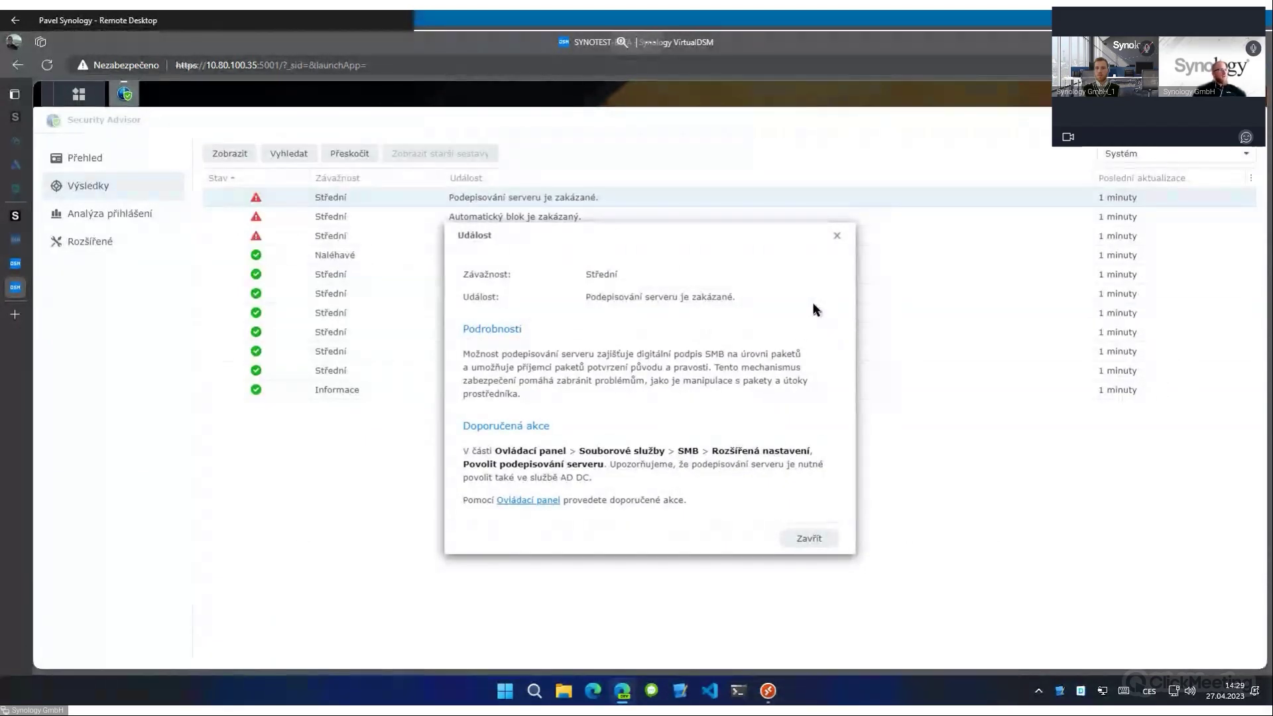
pyautogui.click(836, 237)
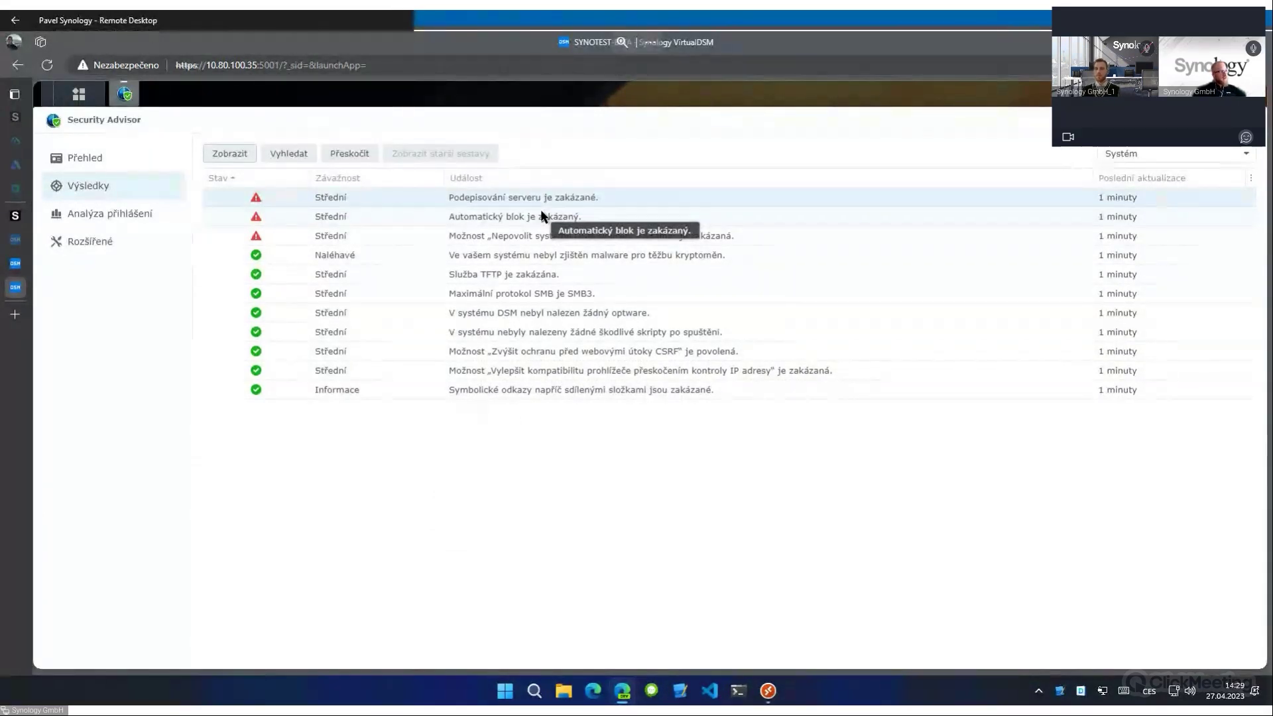
# Skip the server-signing rule, then show details of 'Automatický blok je zakázaný'.
pyautogui.click(349, 153)
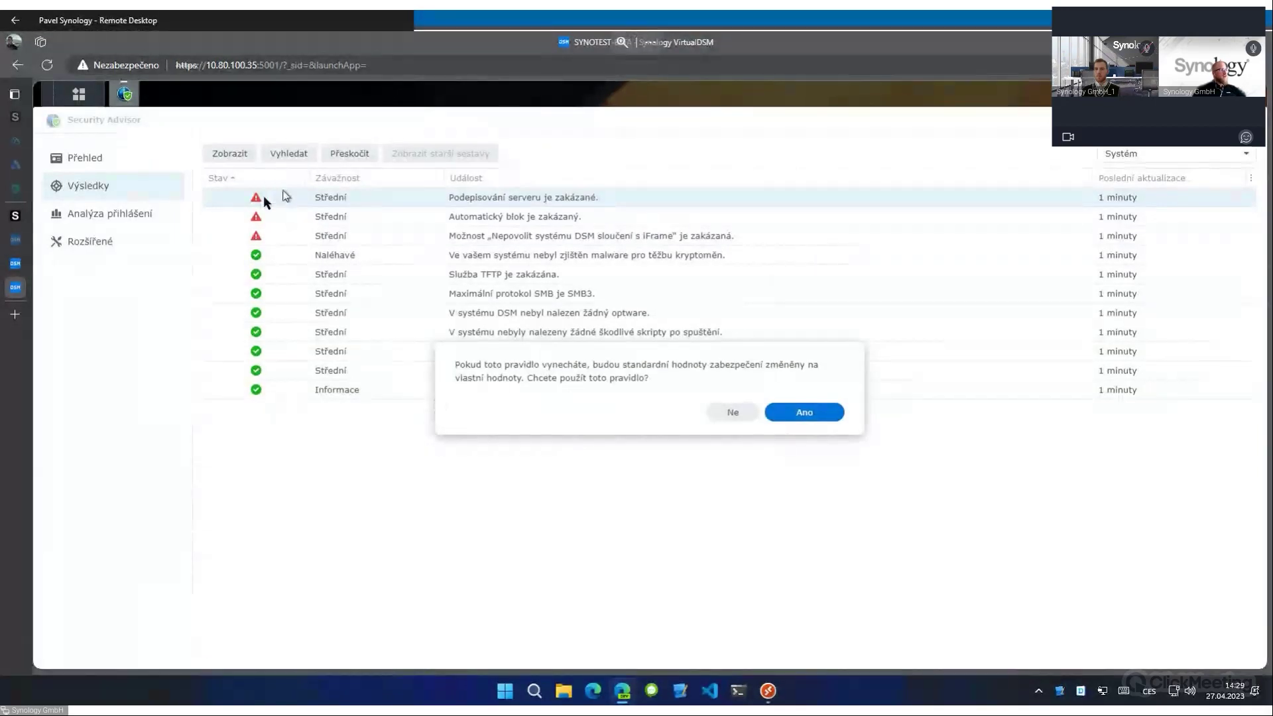
pyautogui.click(819, 414)
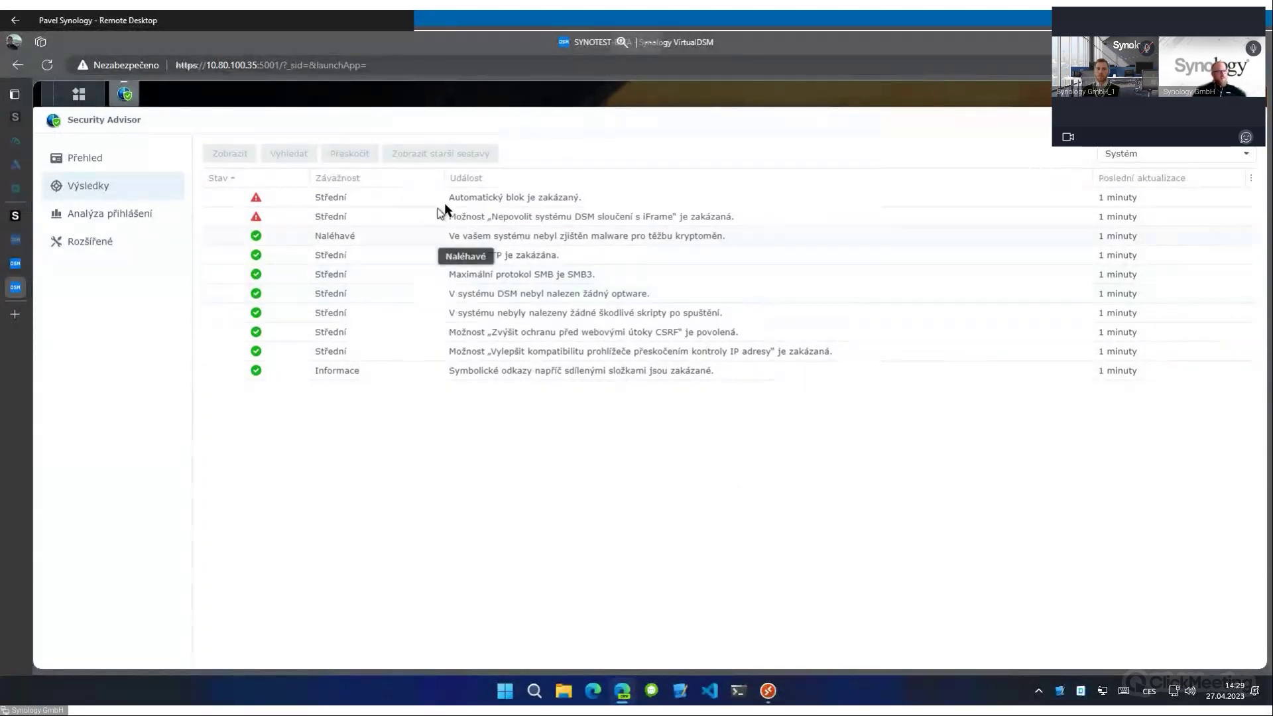
pyautogui.click(468, 201)
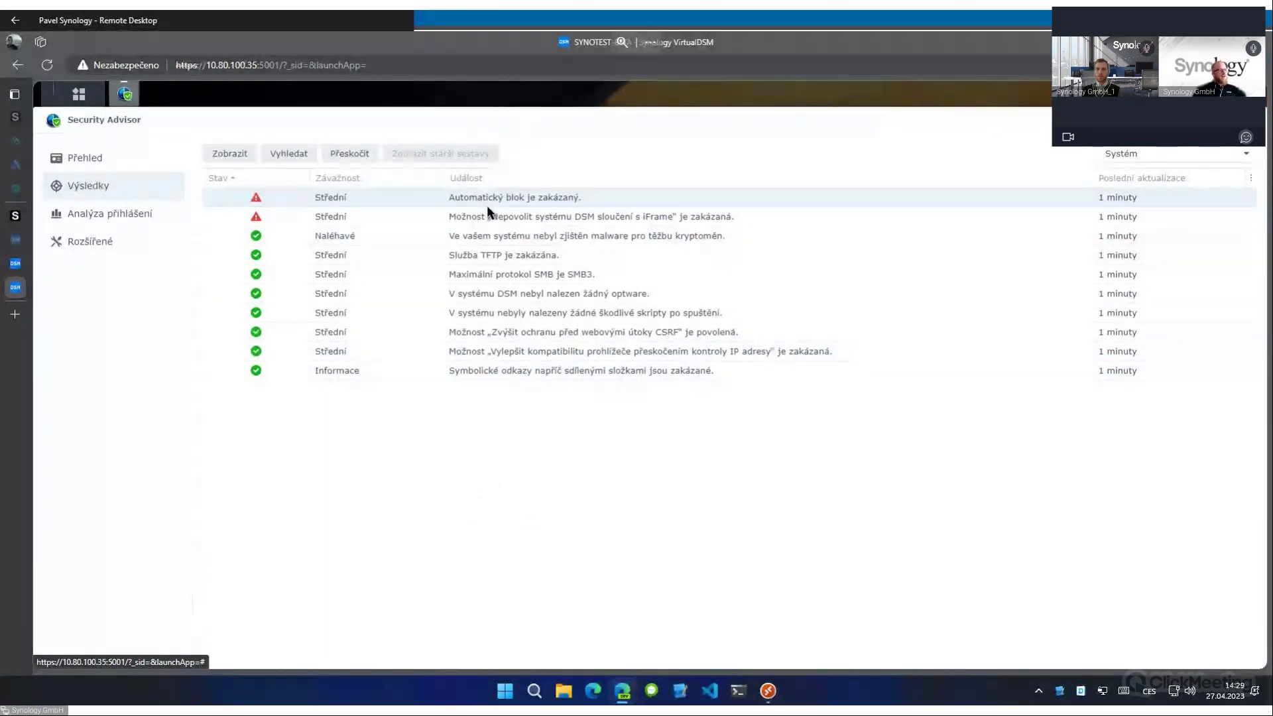
pyautogui.click(244, 172)
pyautogui.click(228, 153)
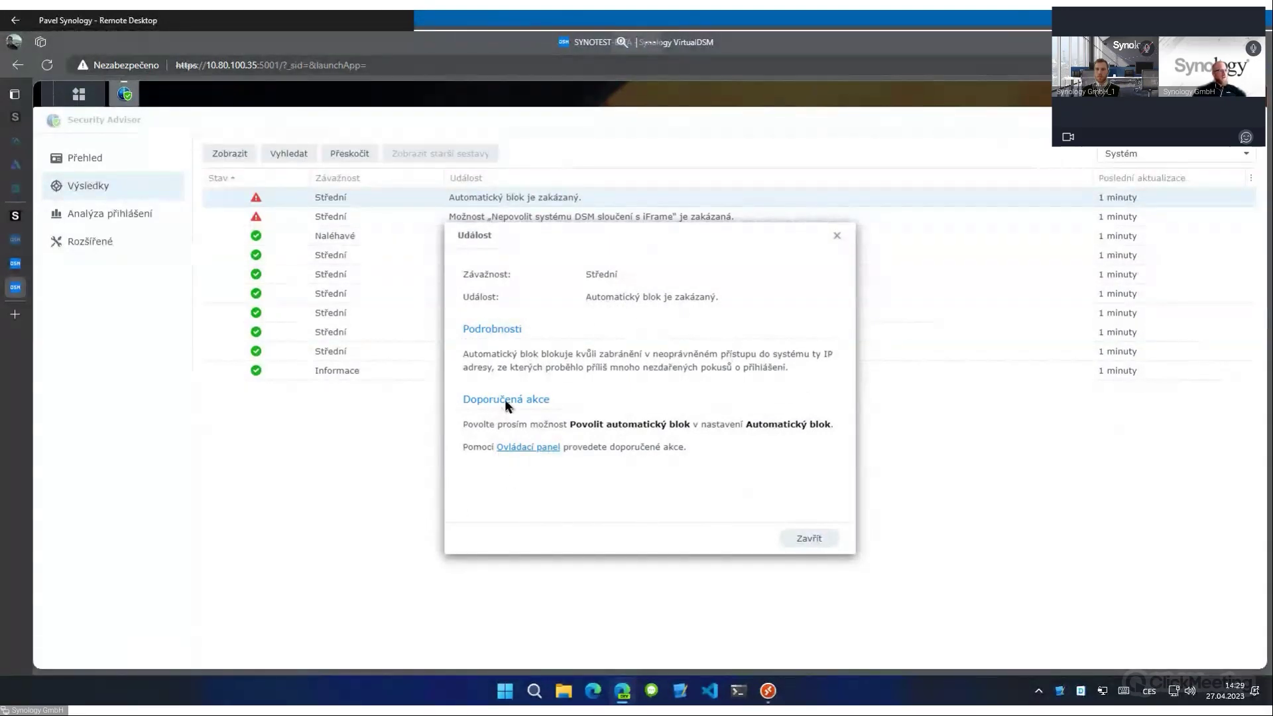
pyautogui.click(529, 447)
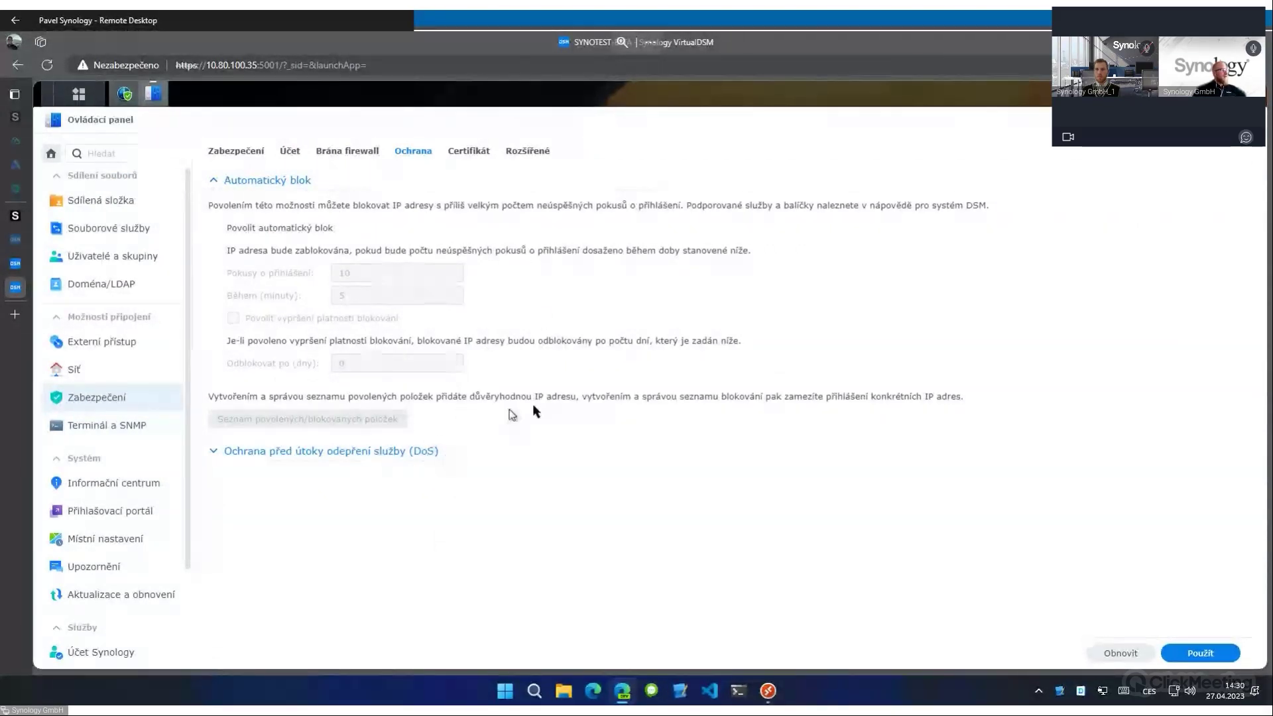
pyautogui.click(1252, 120)
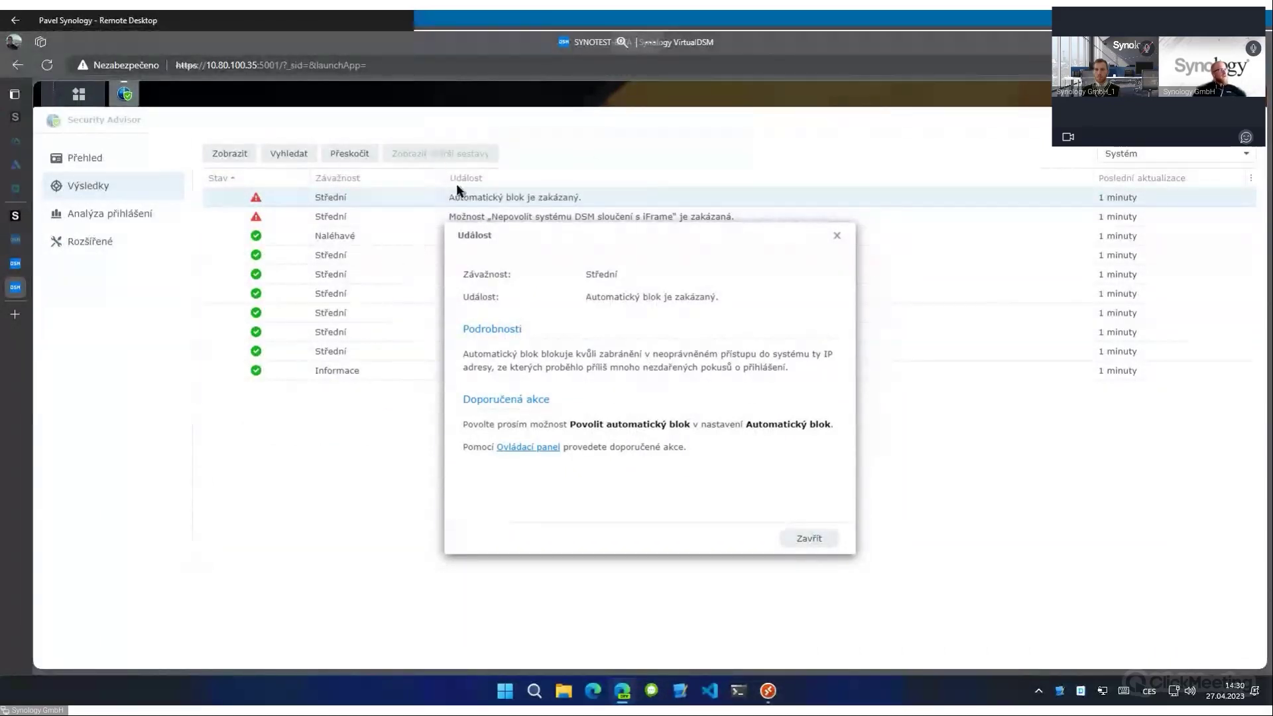
# From Přehled, review the account and Síť findings, then the Aktualizace results.
pyautogui.click(837, 236)
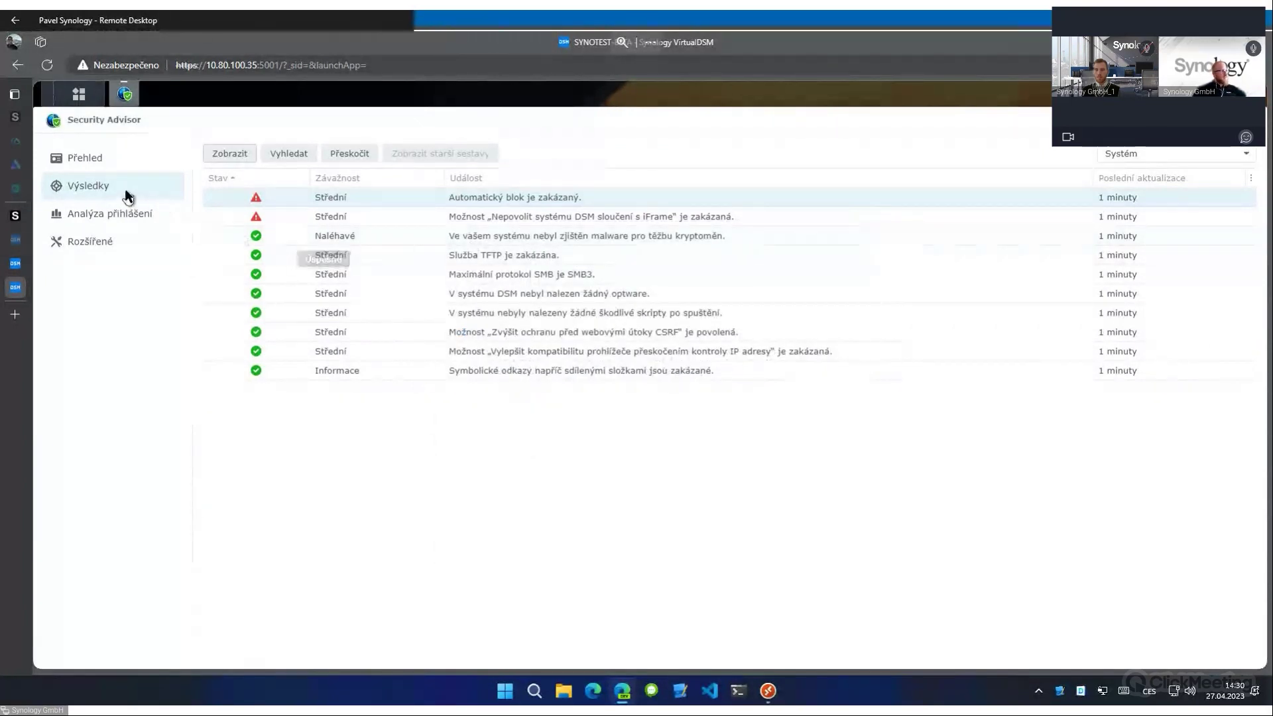
pyautogui.click(97, 156)
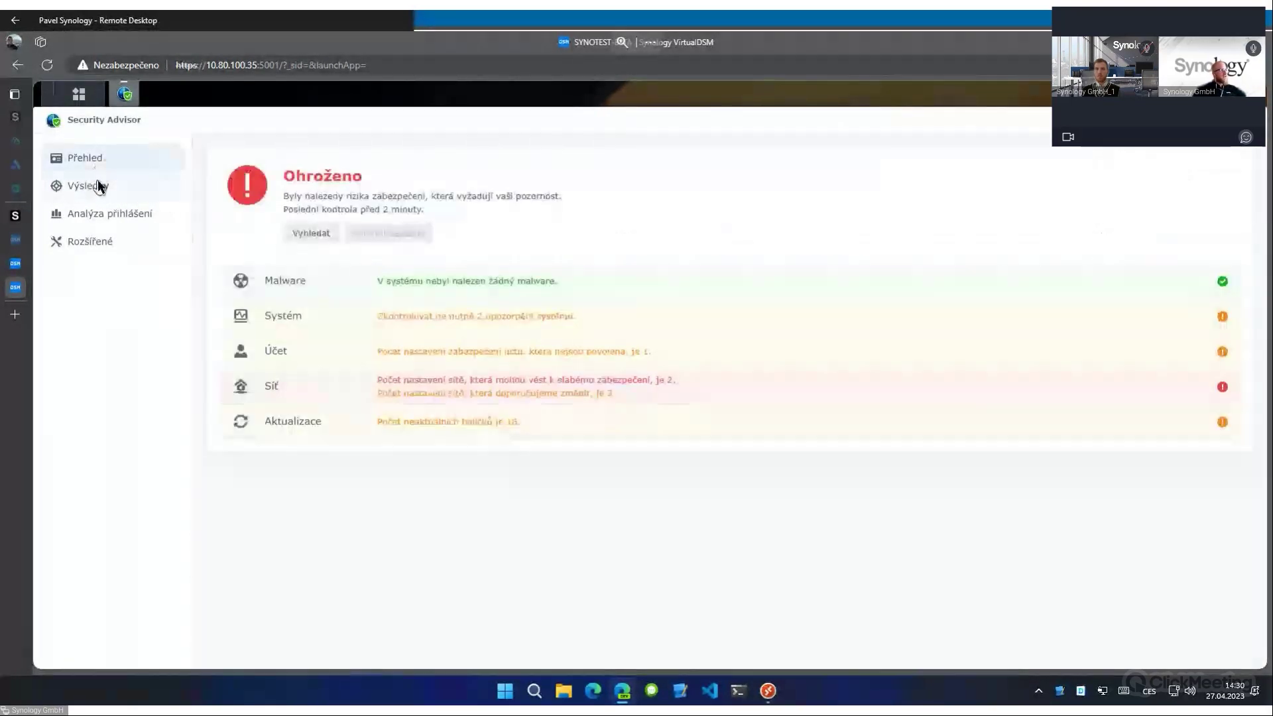
pyautogui.click(352, 360)
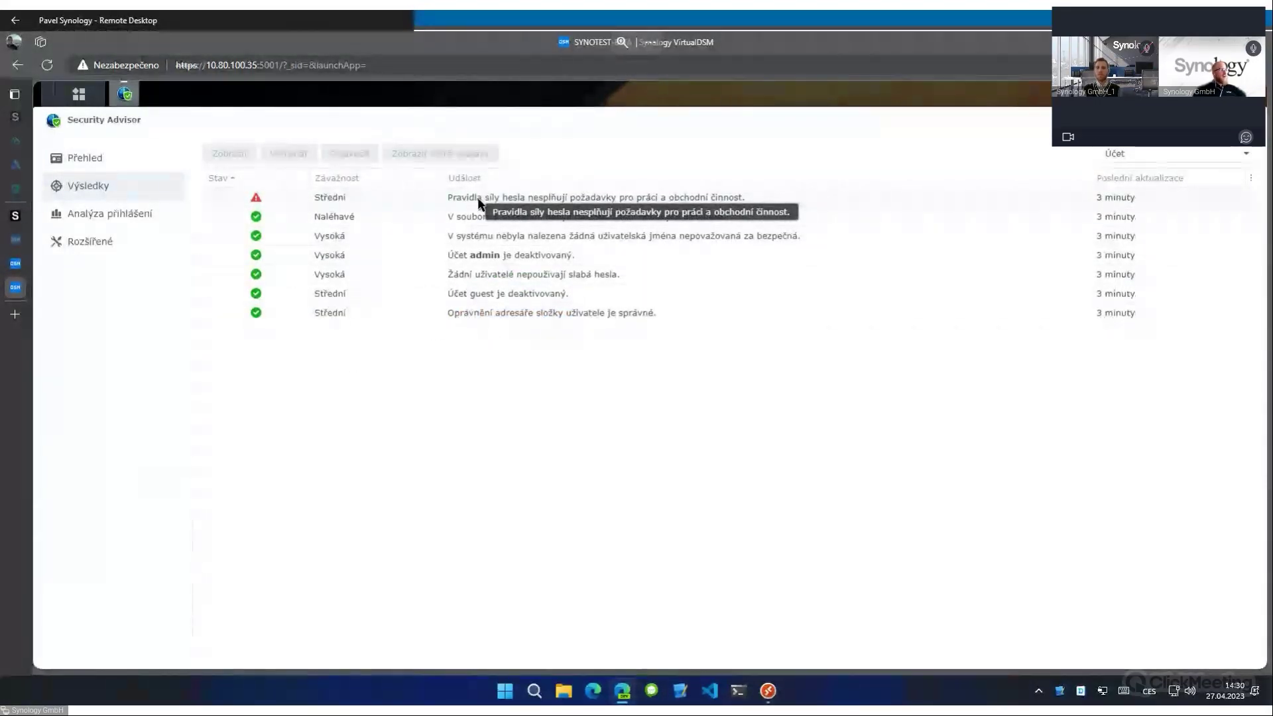
pyautogui.click(98, 158)
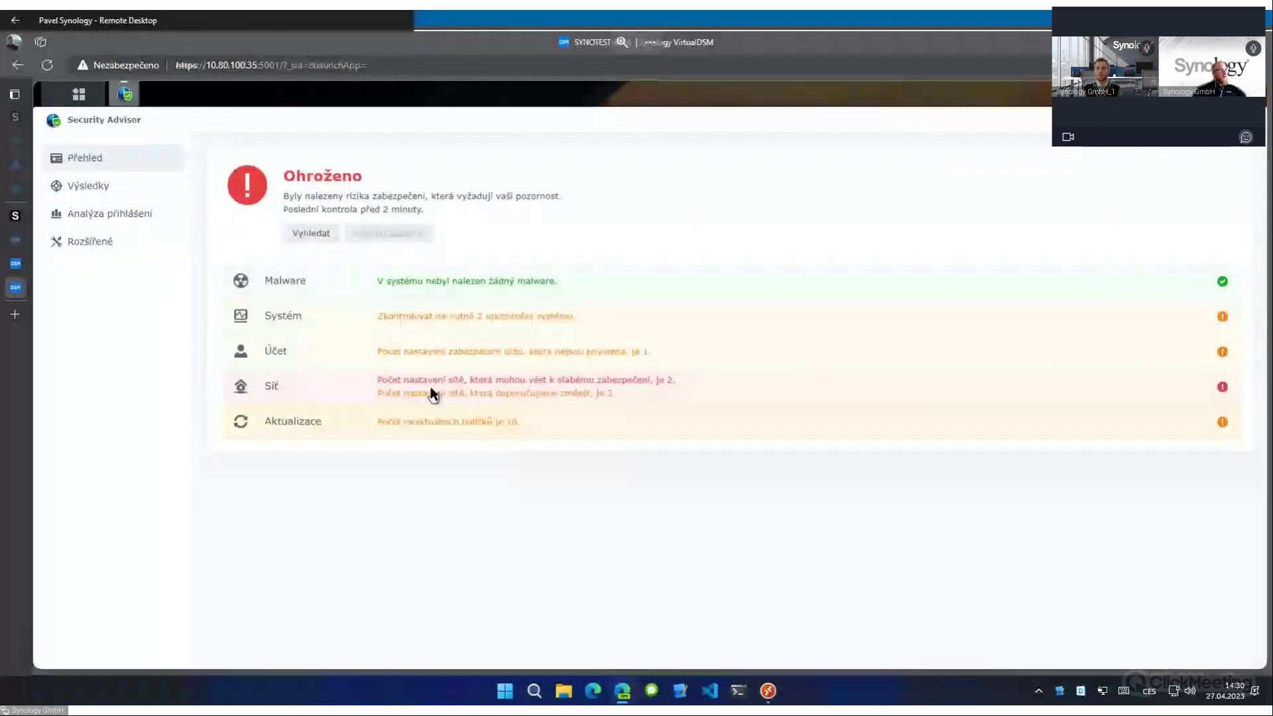
pyautogui.click(433, 391)
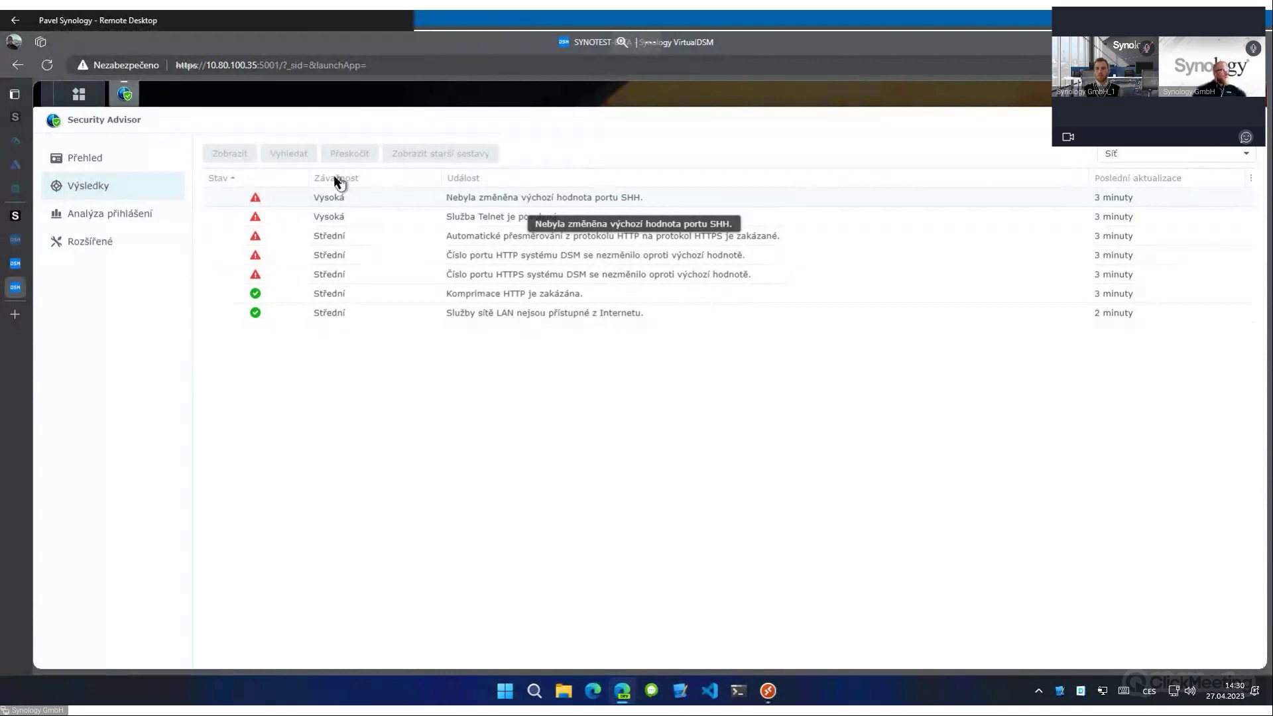
pyautogui.click(126, 161)
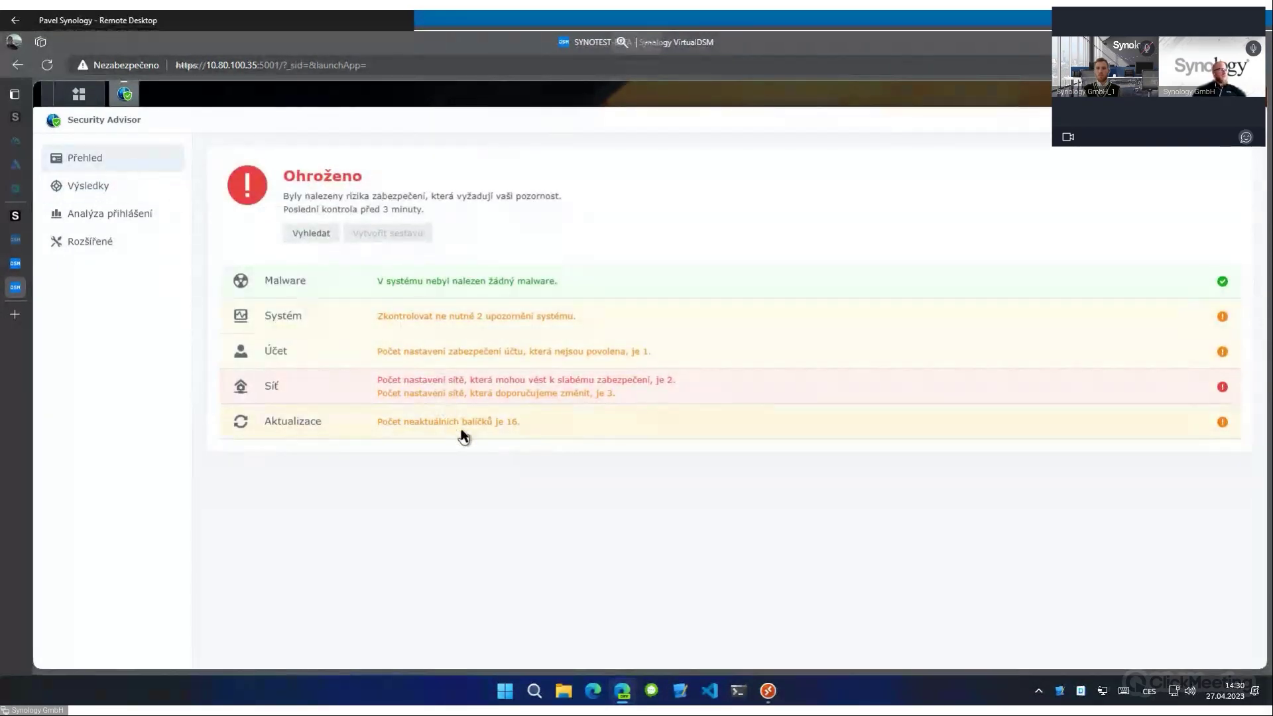
pyautogui.click(464, 436)
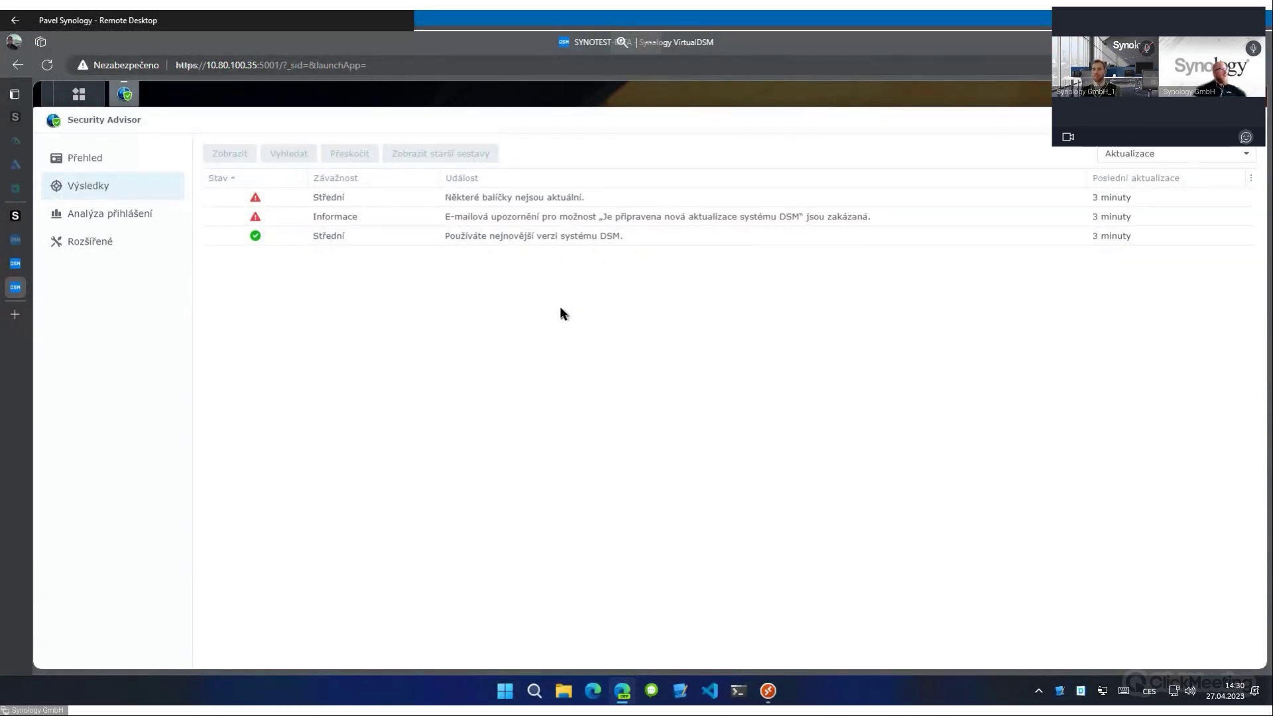
pyautogui.click(510, 216)
pyautogui.click(243, 155)
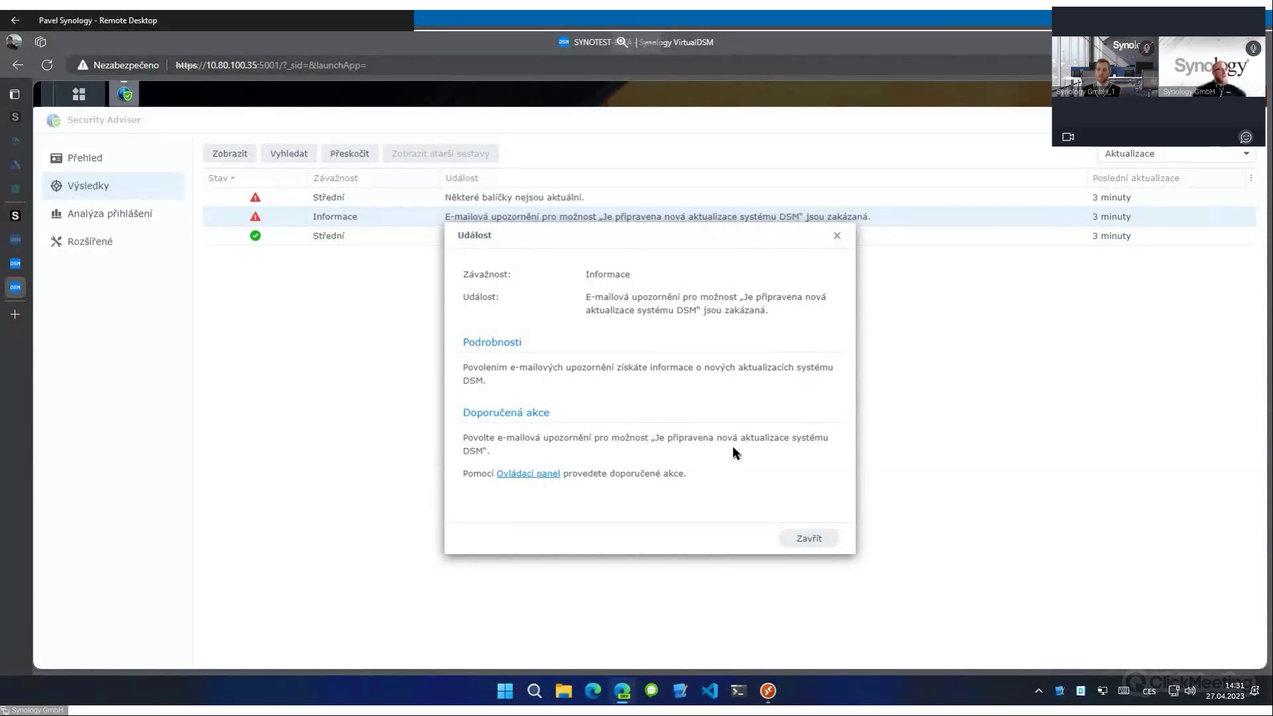
pyautogui.click(837, 237)
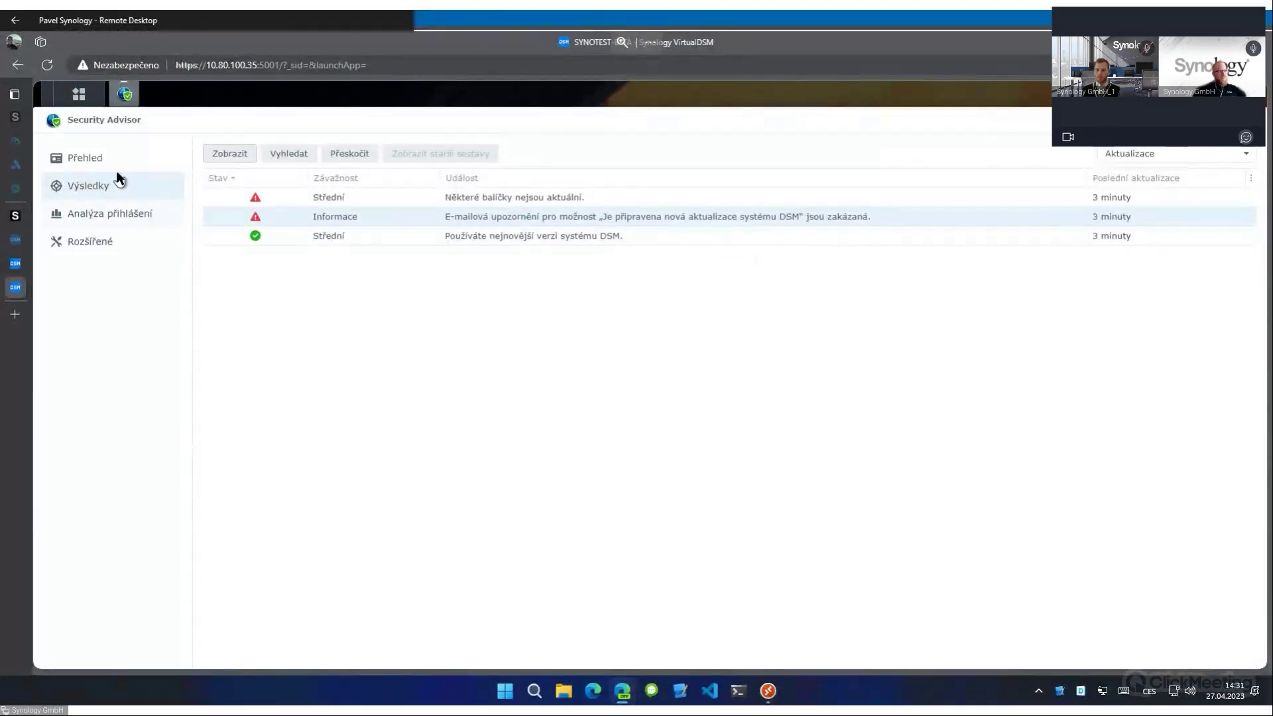
# Check Analýza přihlášení for abnormal logins, then view Rozšířené baseline and scan schedule.
pyautogui.click(91, 211)
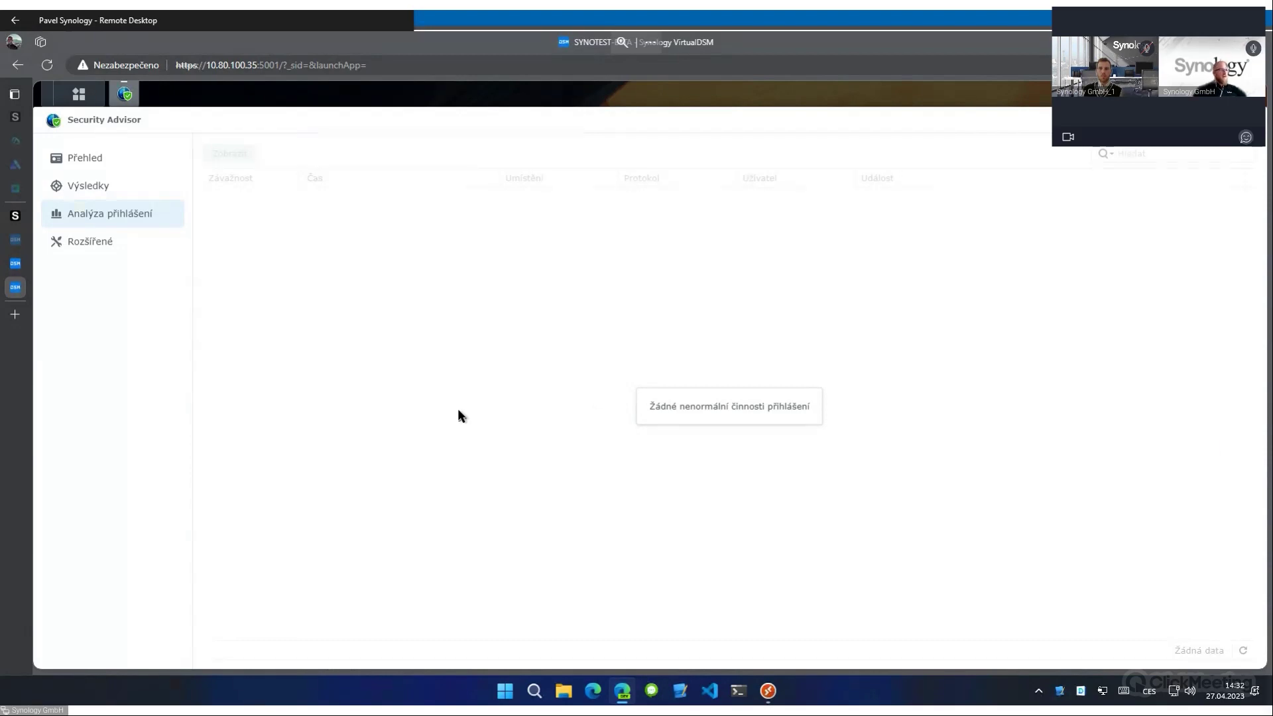
pyautogui.click(60, 241)
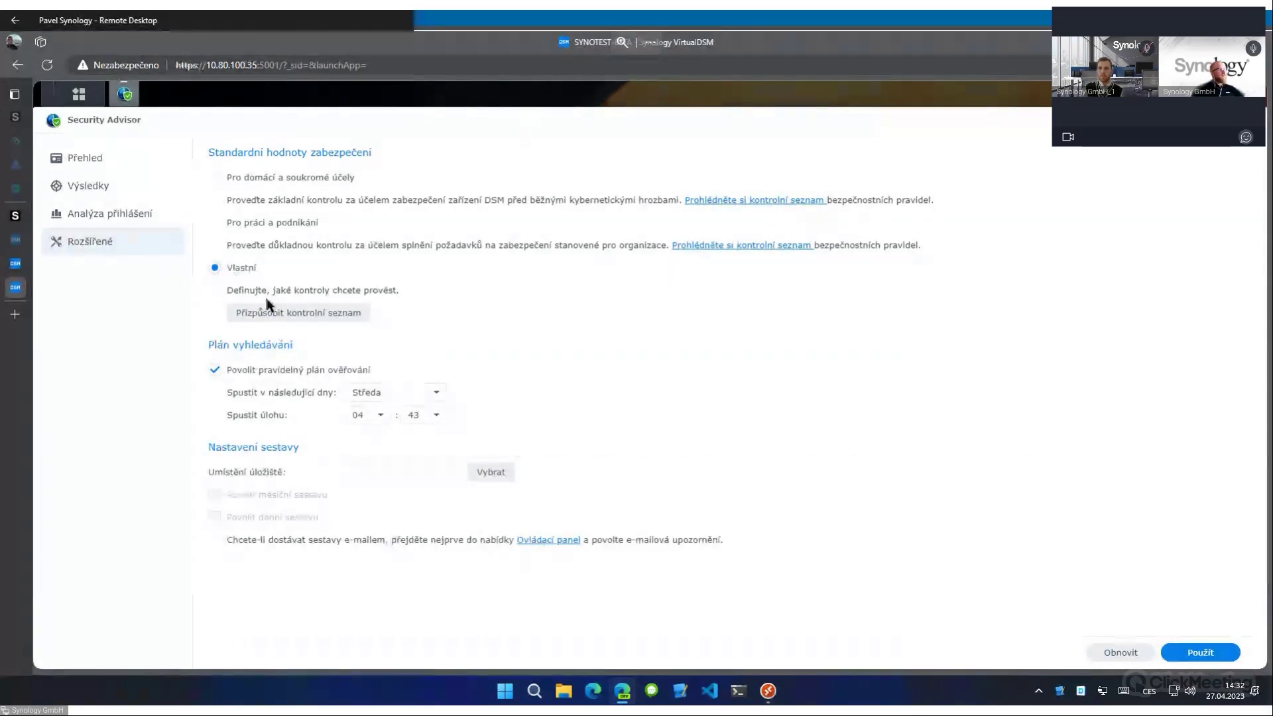
# Browse the Přizpůsobit kontrolní seznam checklist and dismiss it with Storno.
pyautogui.click(279, 310)
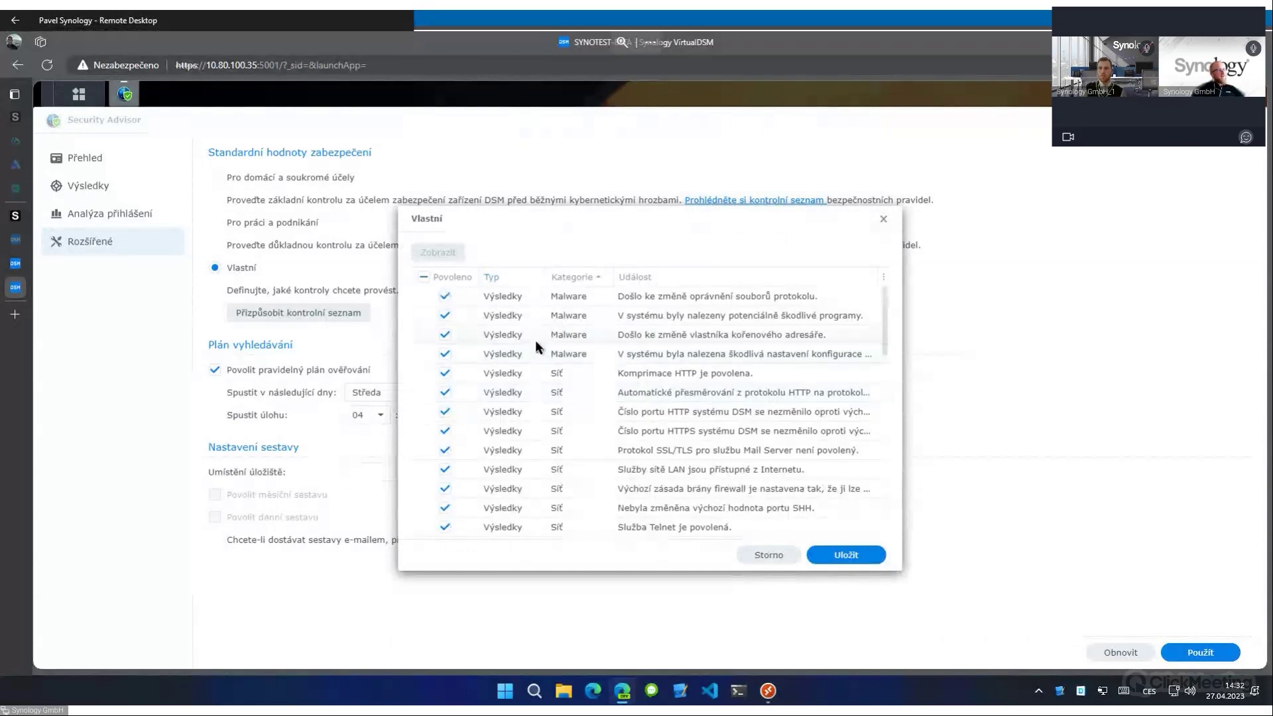
pyautogui.scroll(-5, 535, 339)
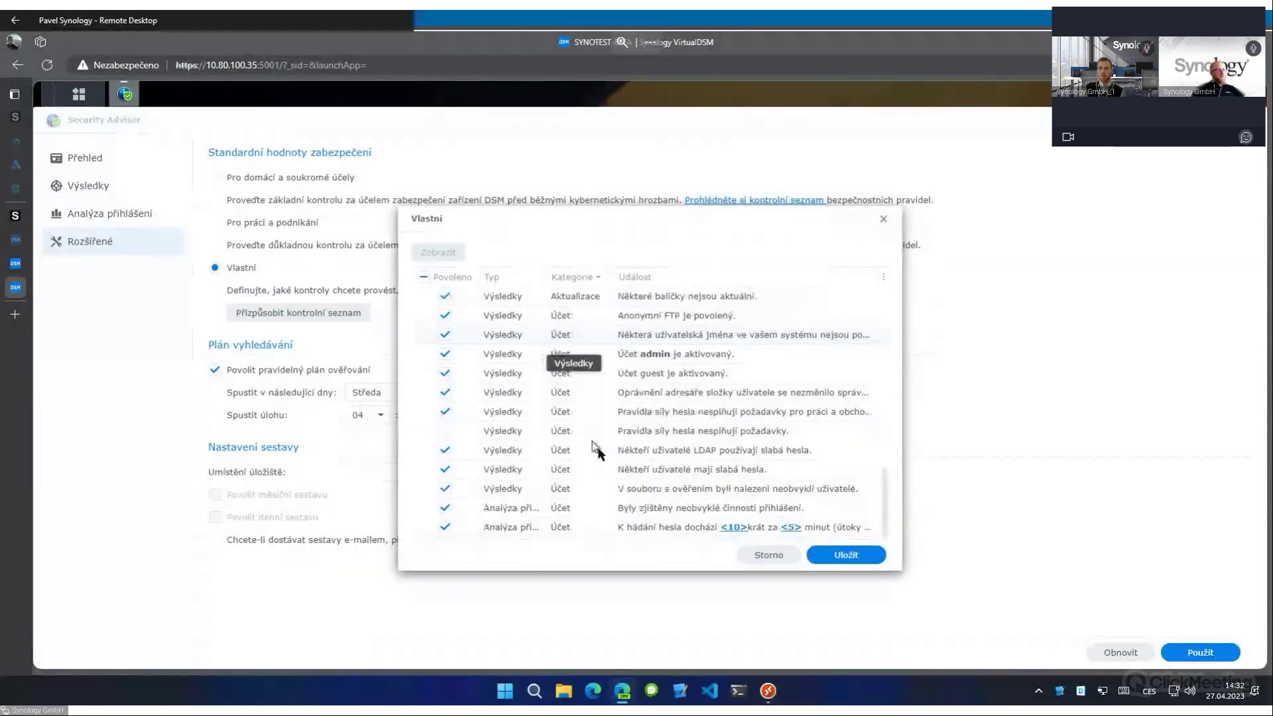
pyautogui.click(769, 554)
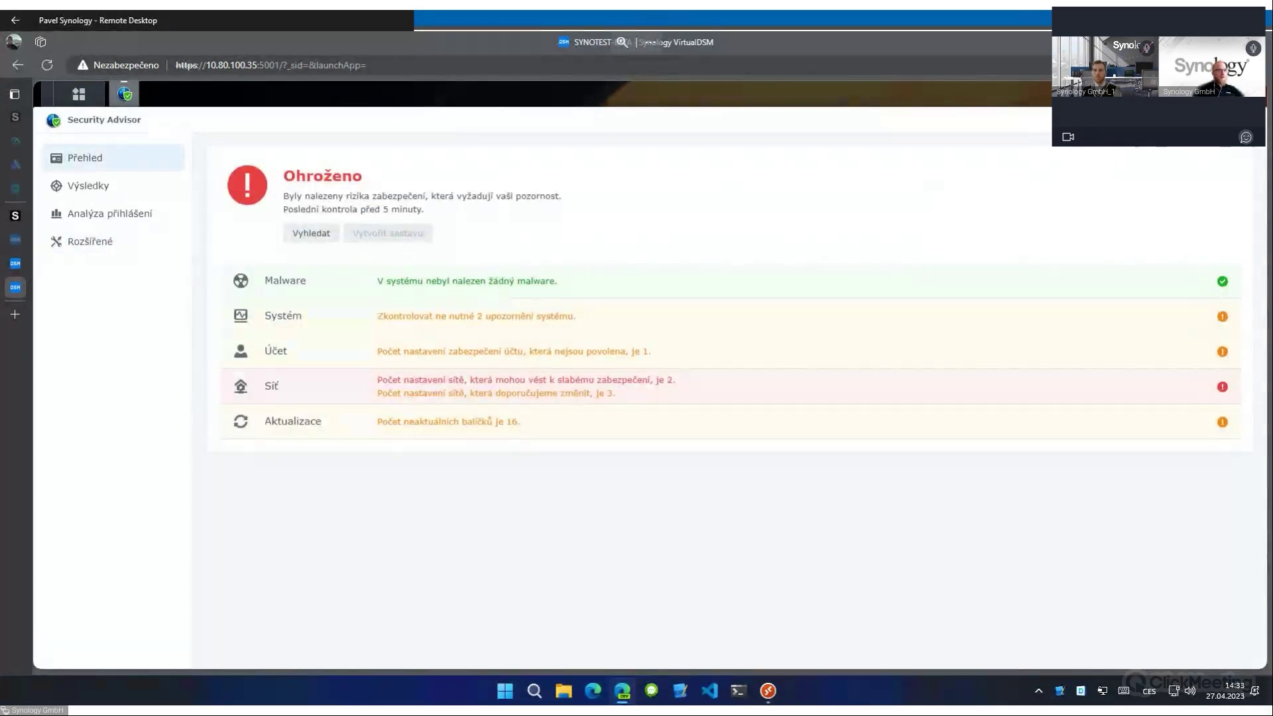
# Close the Security Advisor window.
pyautogui.click(1100, 145)
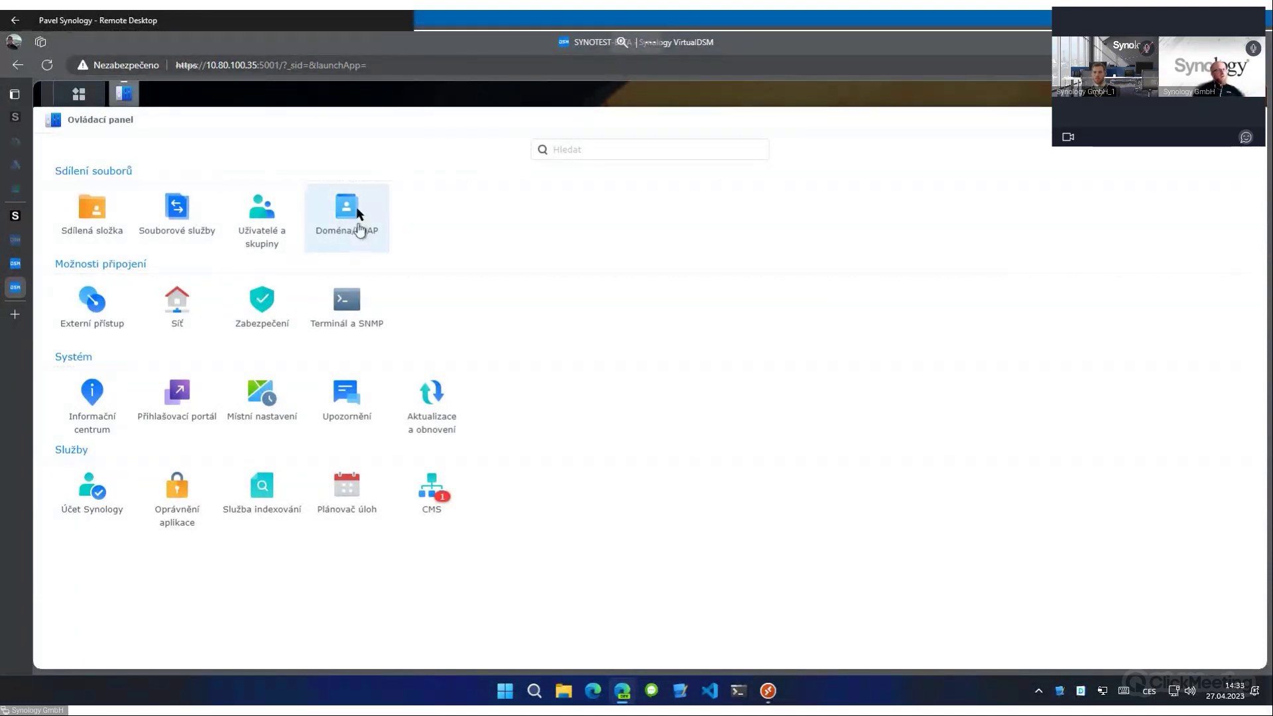
# In Uživatelé a skupiny, inspect the test user's Oprávnění and Aplikace tabs without changes.
pyautogui.click(274, 228)
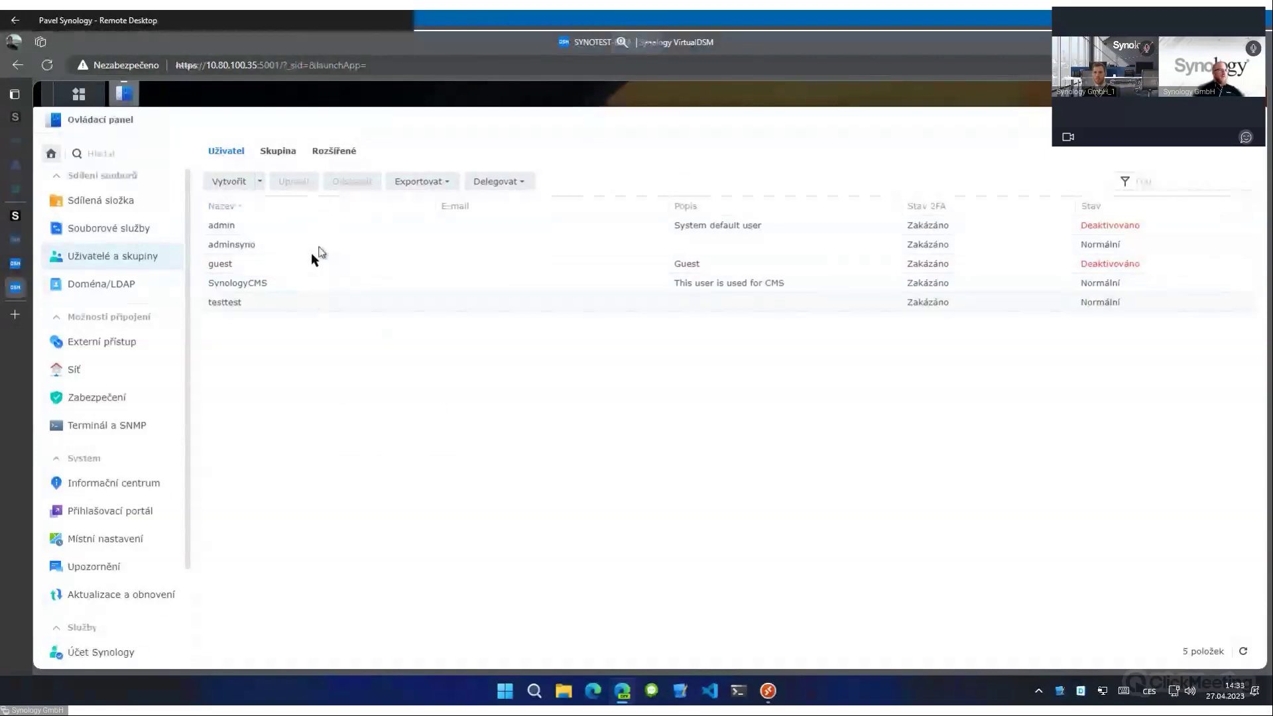
pyautogui.click(324, 305)
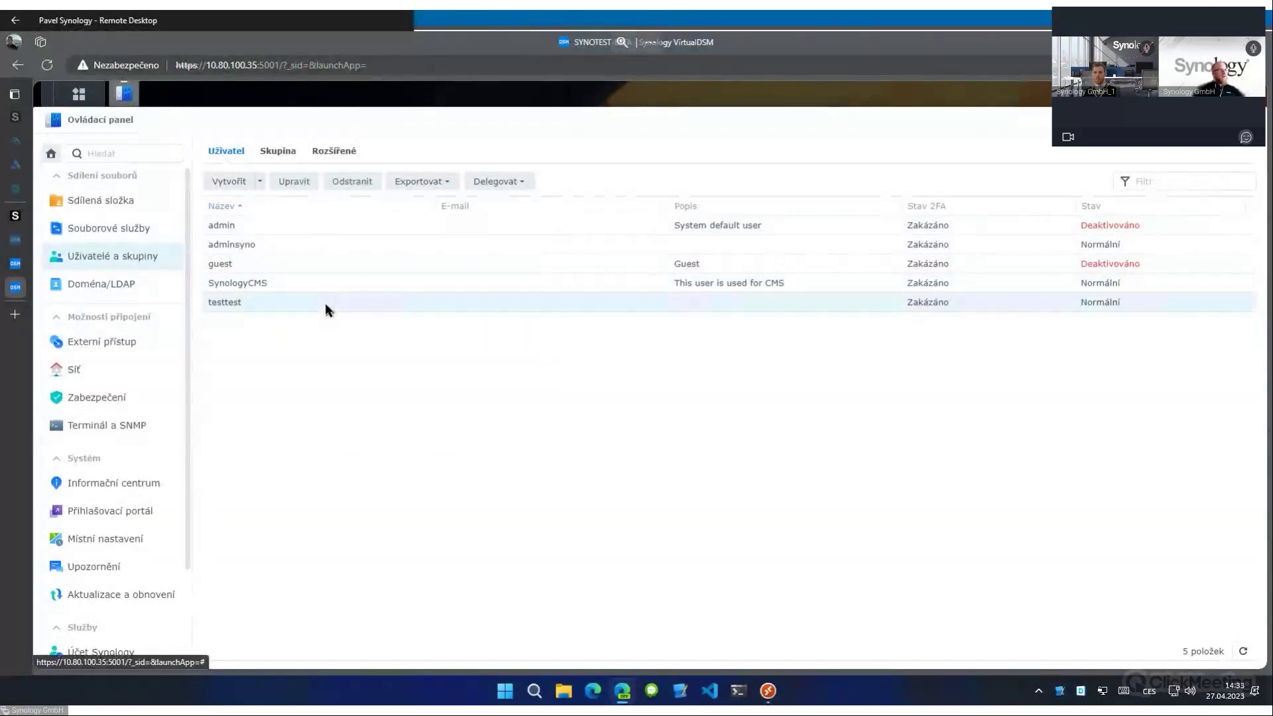
pyautogui.click(294, 182)
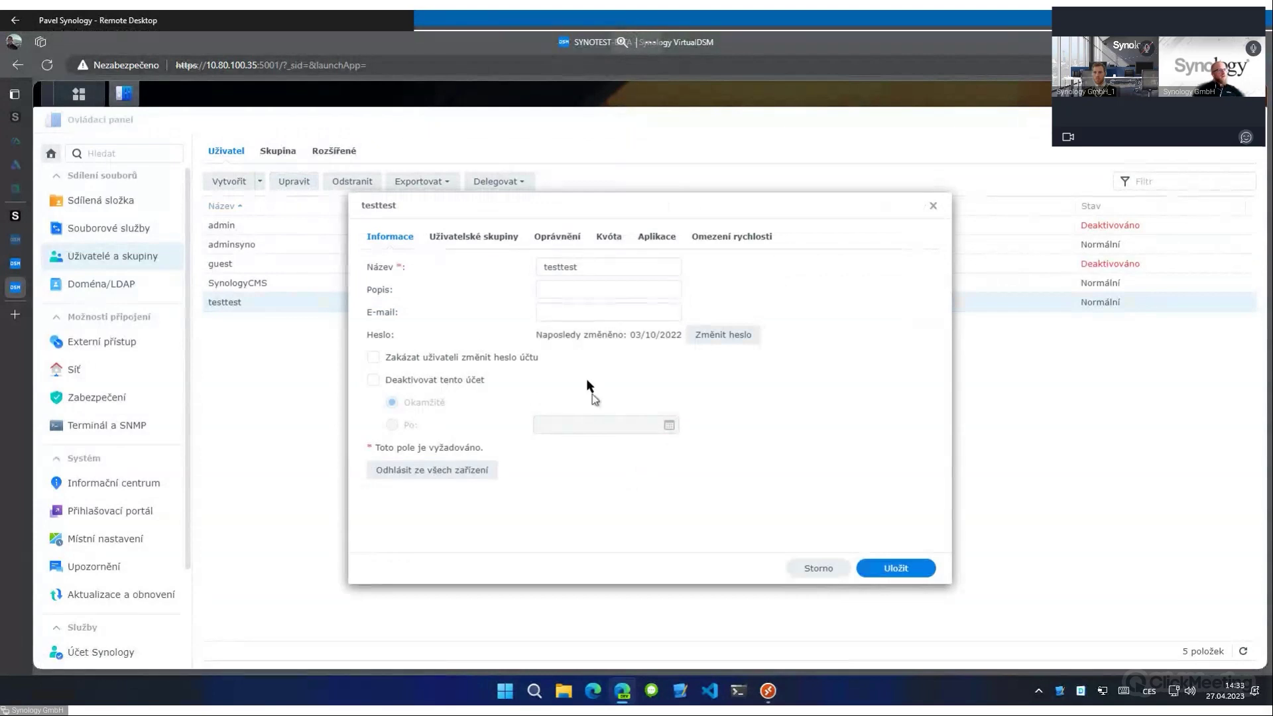
pyautogui.click(556, 237)
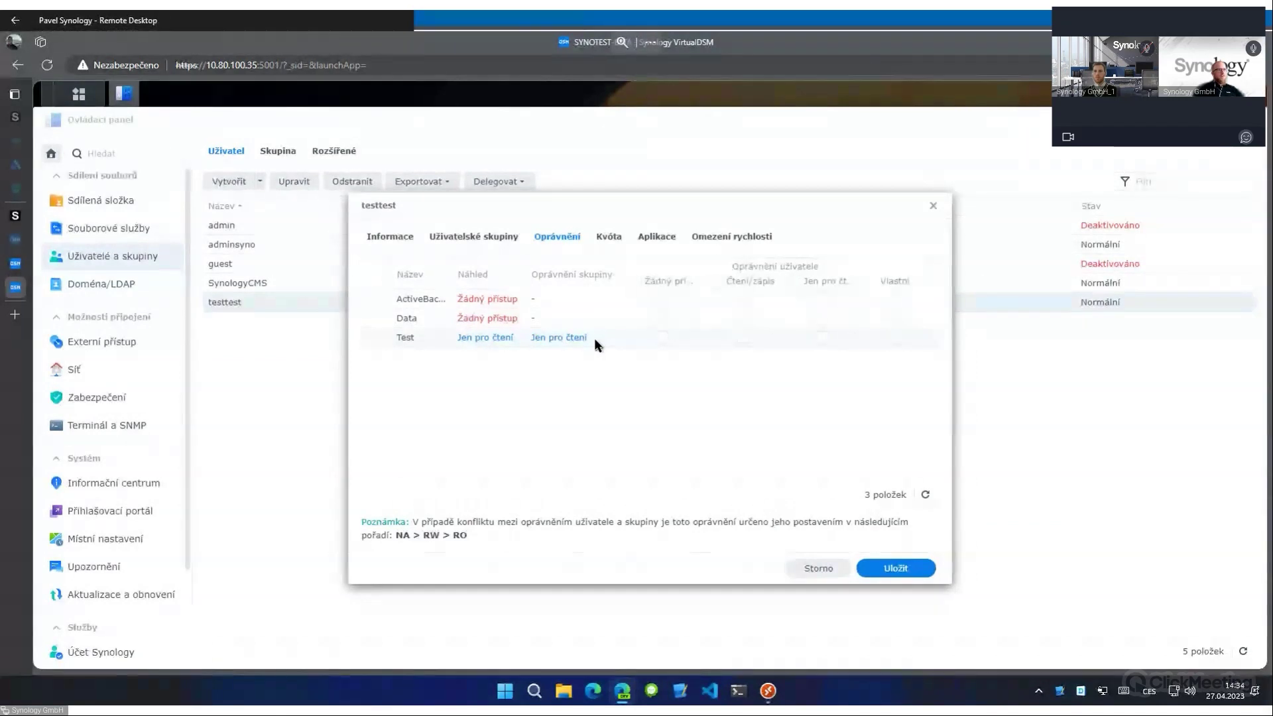
pyautogui.click(663, 241)
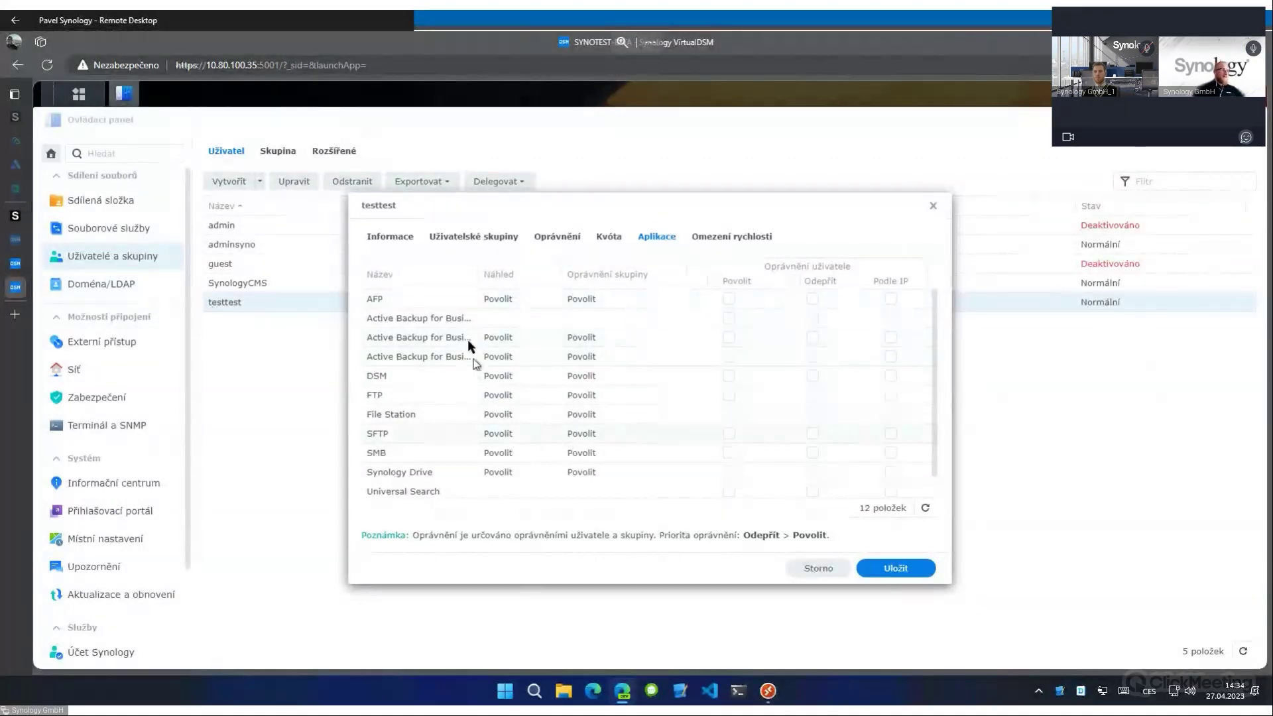
pyautogui.scroll(-1, 431, 296)
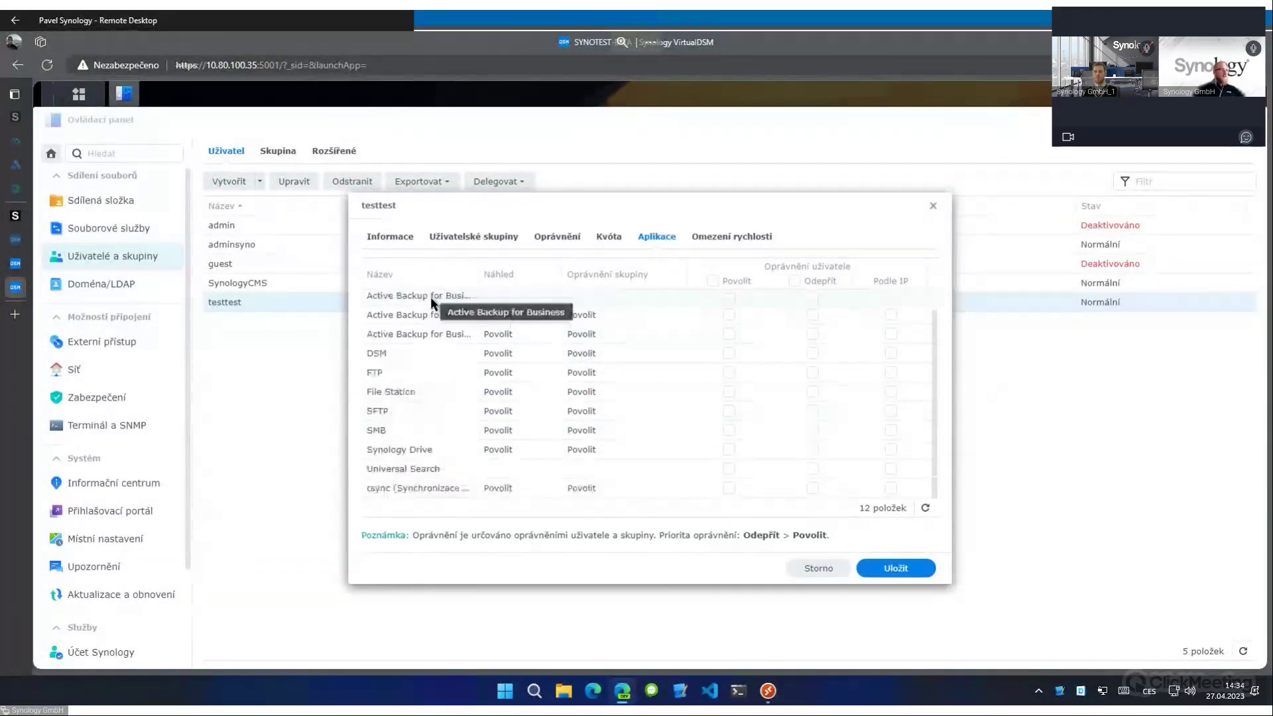
pyautogui.scroll(1, 435, 457)
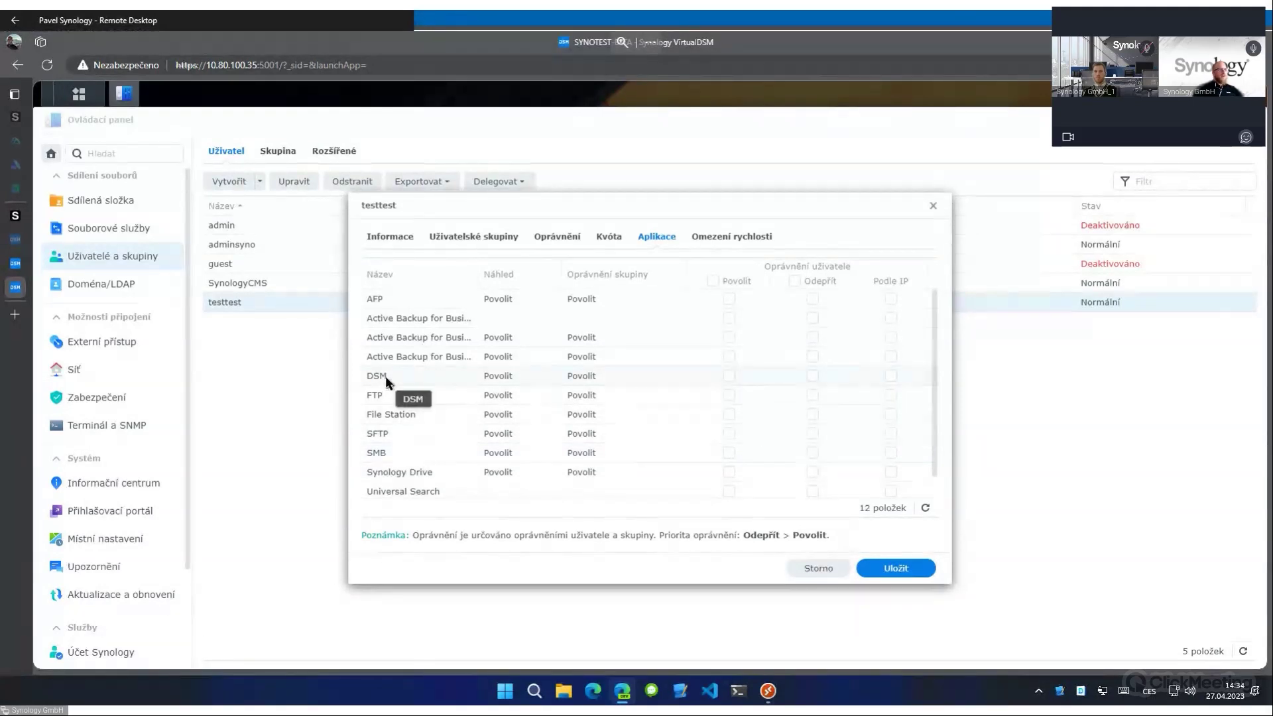
pyautogui.click(935, 205)
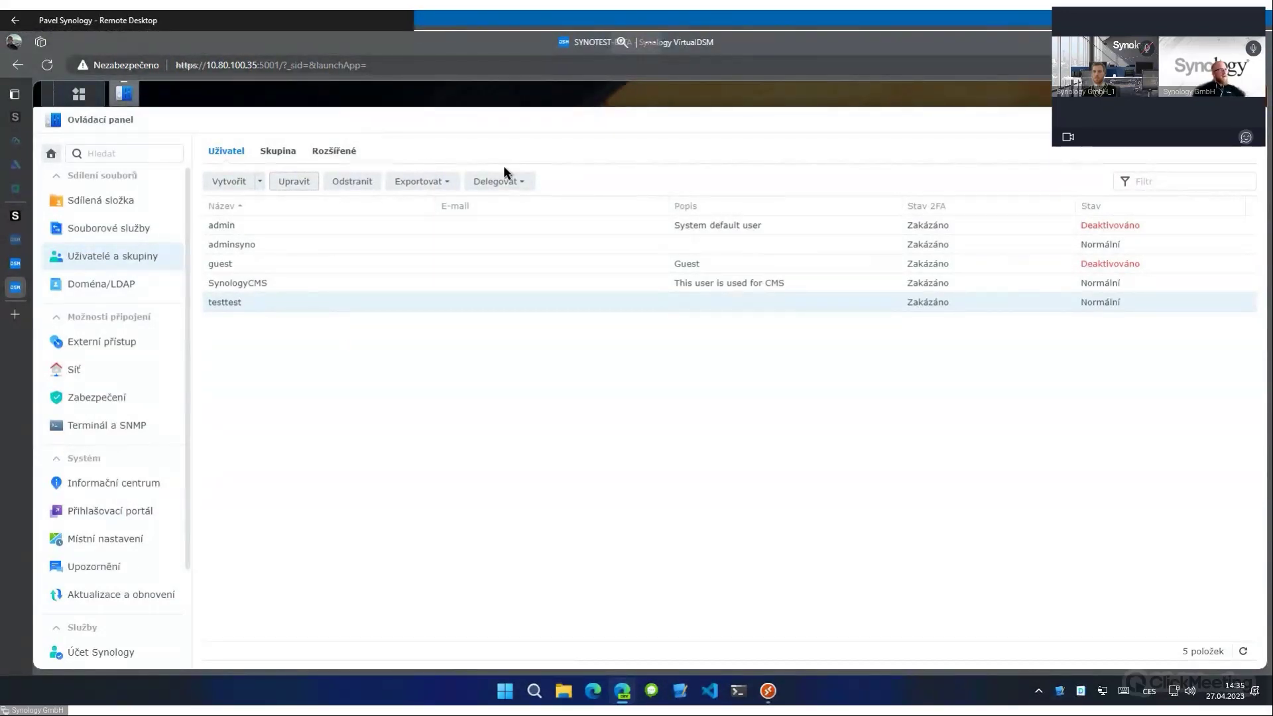
# Browse the Delegovaná správa roles available for the test user, then close the dialog.
pyautogui.click(528, 183)
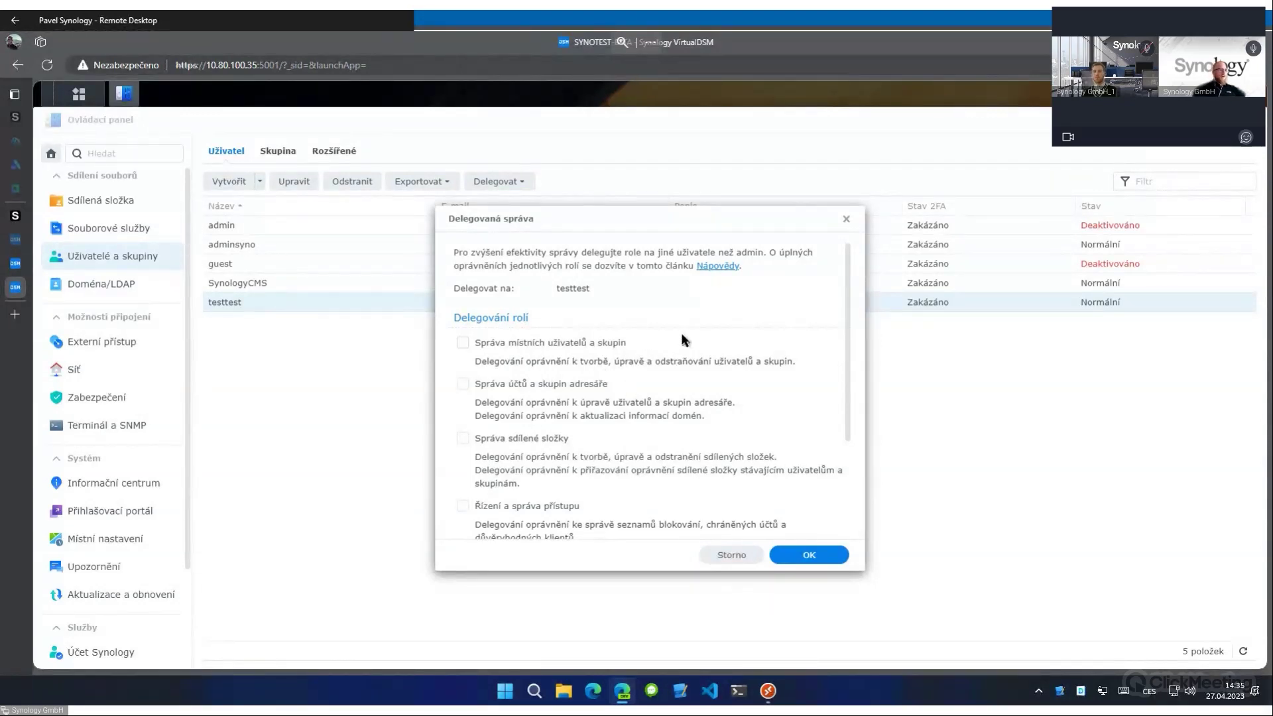
pyautogui.scroll(-3, 684, 343)
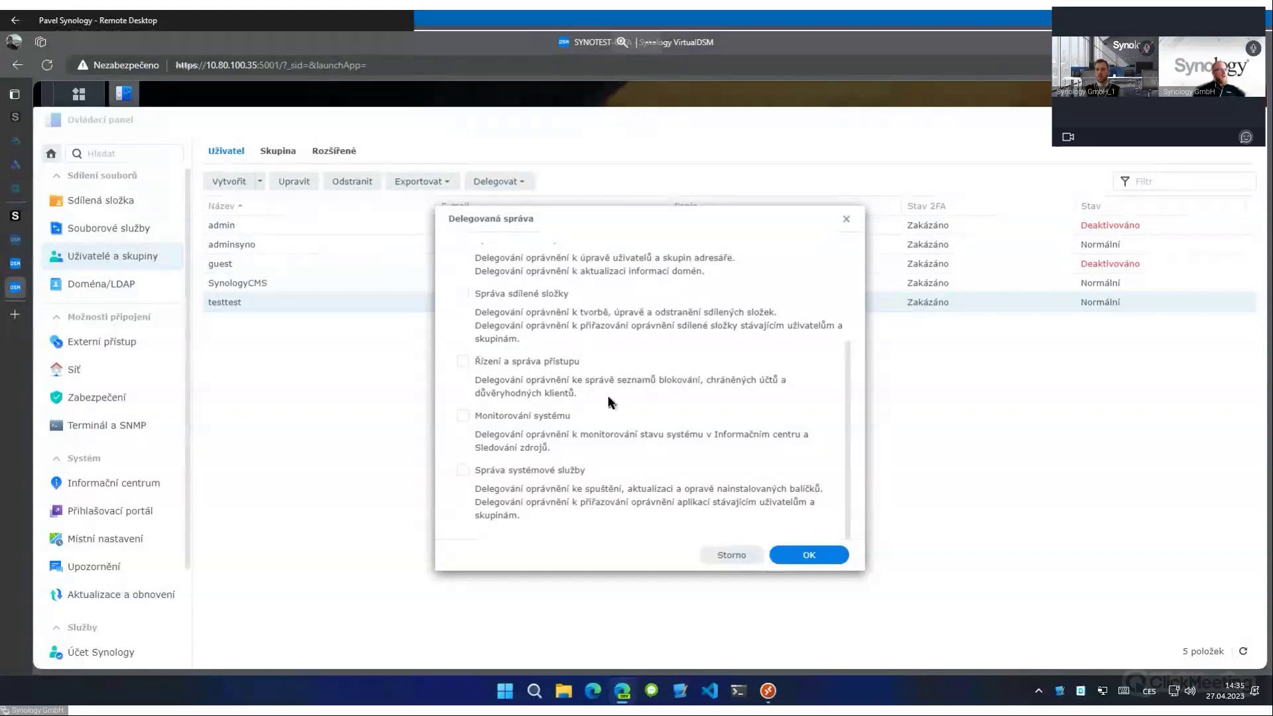
pyautogui.scroll(5, 609, 396)
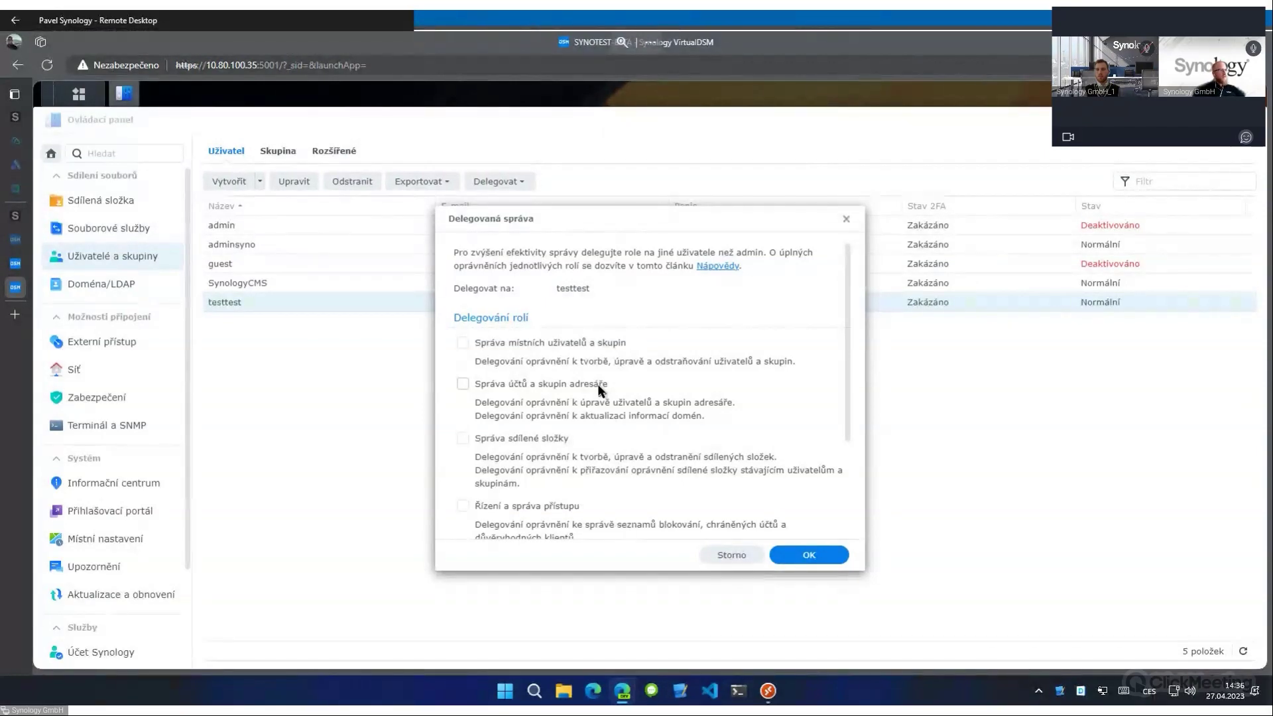
pyautogui.click(846, 222)
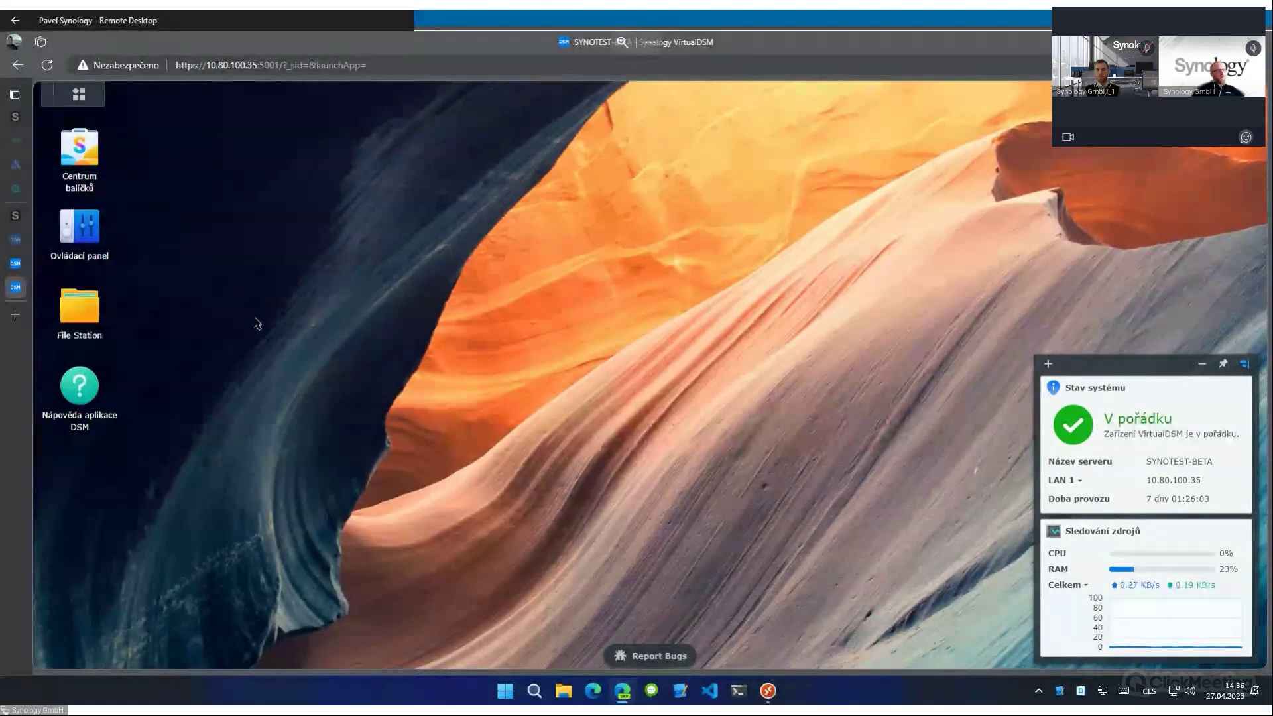
# Open Control Panel and go to Uživatelé a skupiny for the password rules.
pyautogui.click(99, 239)
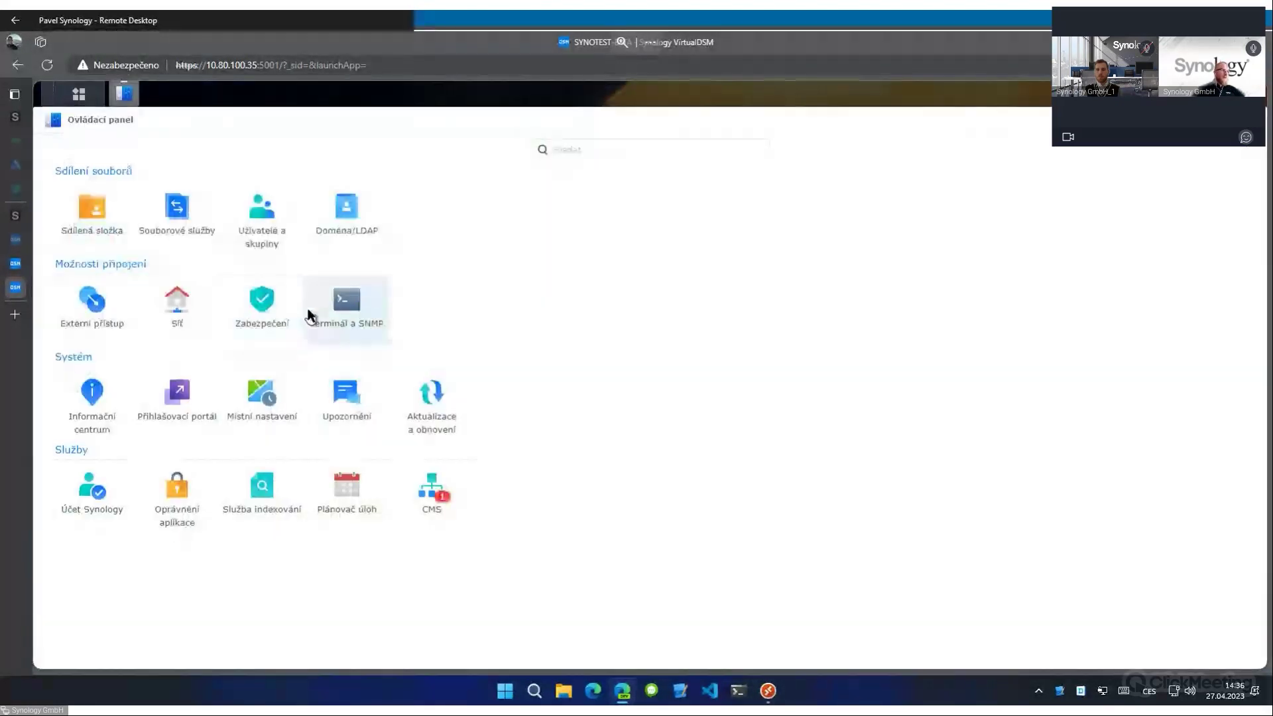
pyautogui.click(269, 245)
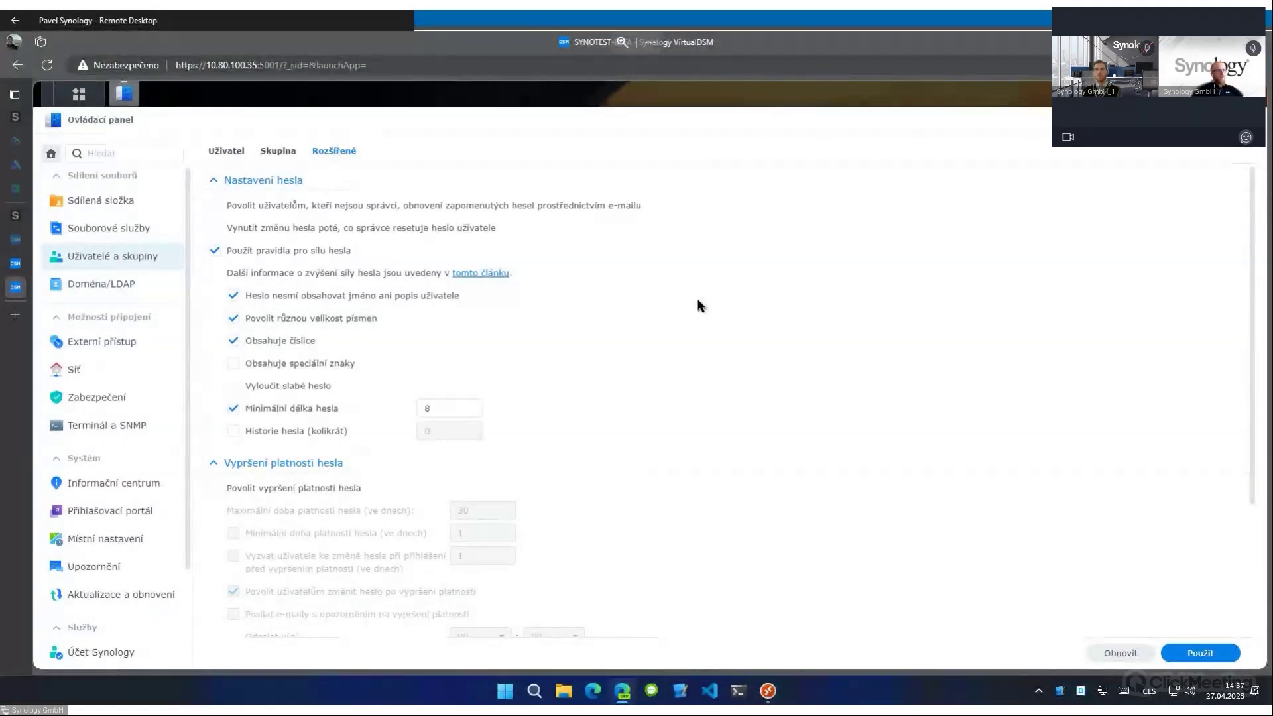
# Require special characters, minimum length 12, password history, weak-password exclusion and password expiry.
pyautogui.click(234, 363)
pyautogui.click(439, 411)
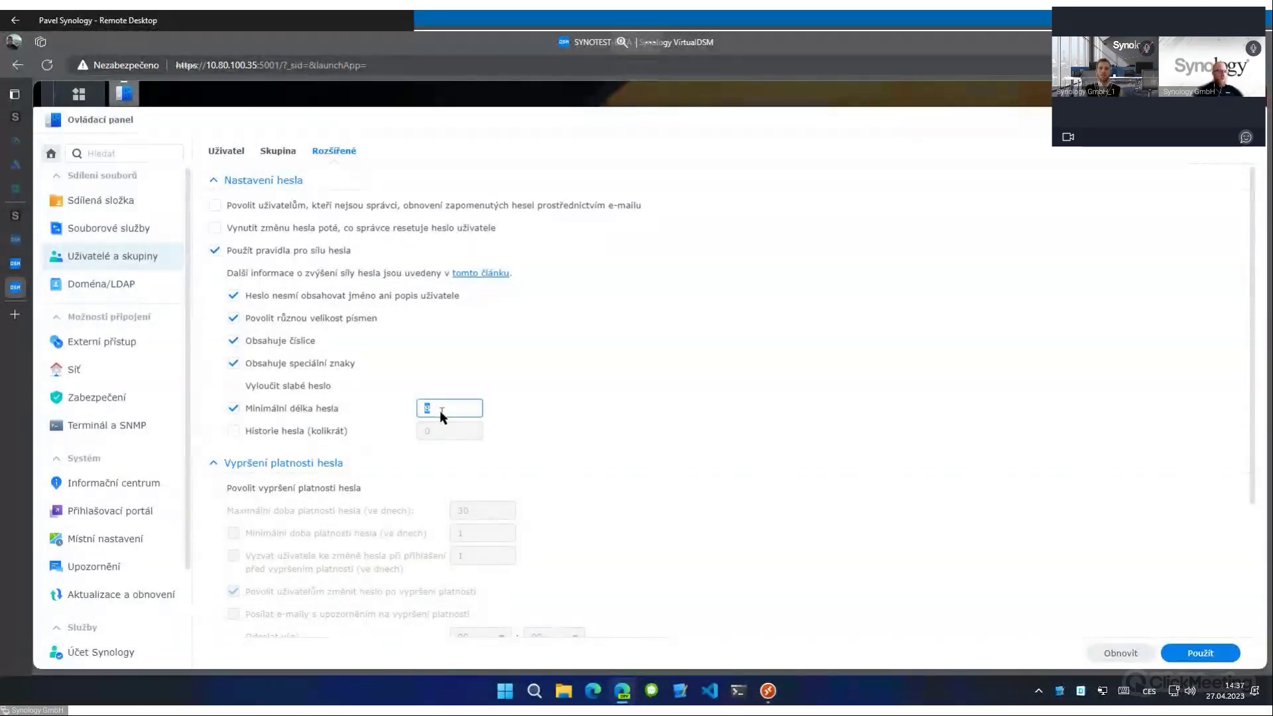
pyautogui.write('12')
pyautogui.click(302, 426)
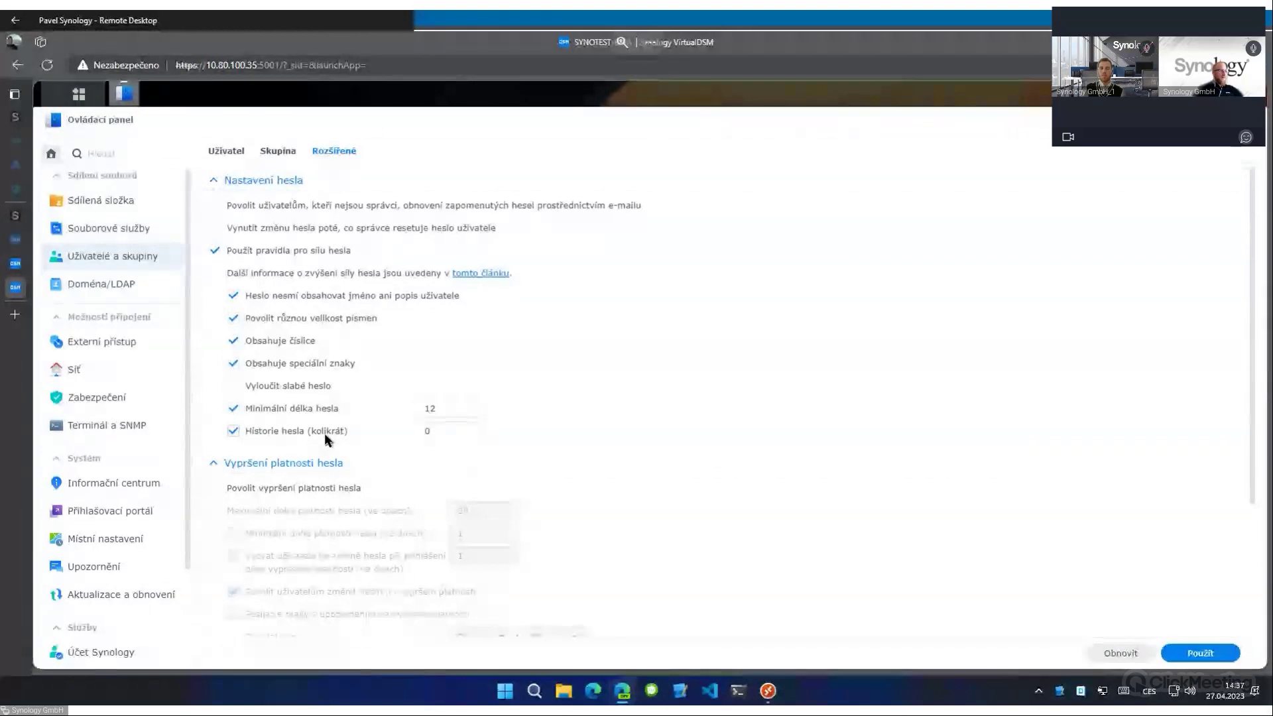
pyautogui.click(355, 487)
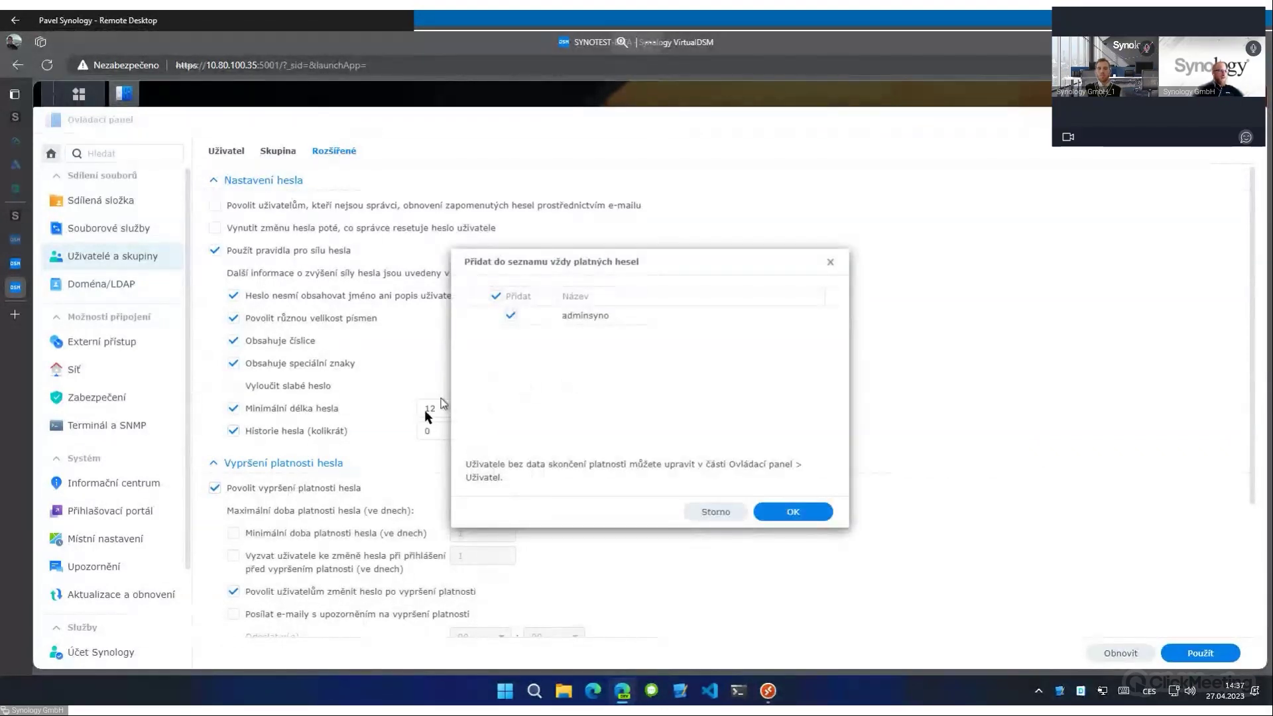
pyautogui.click(716, 512)
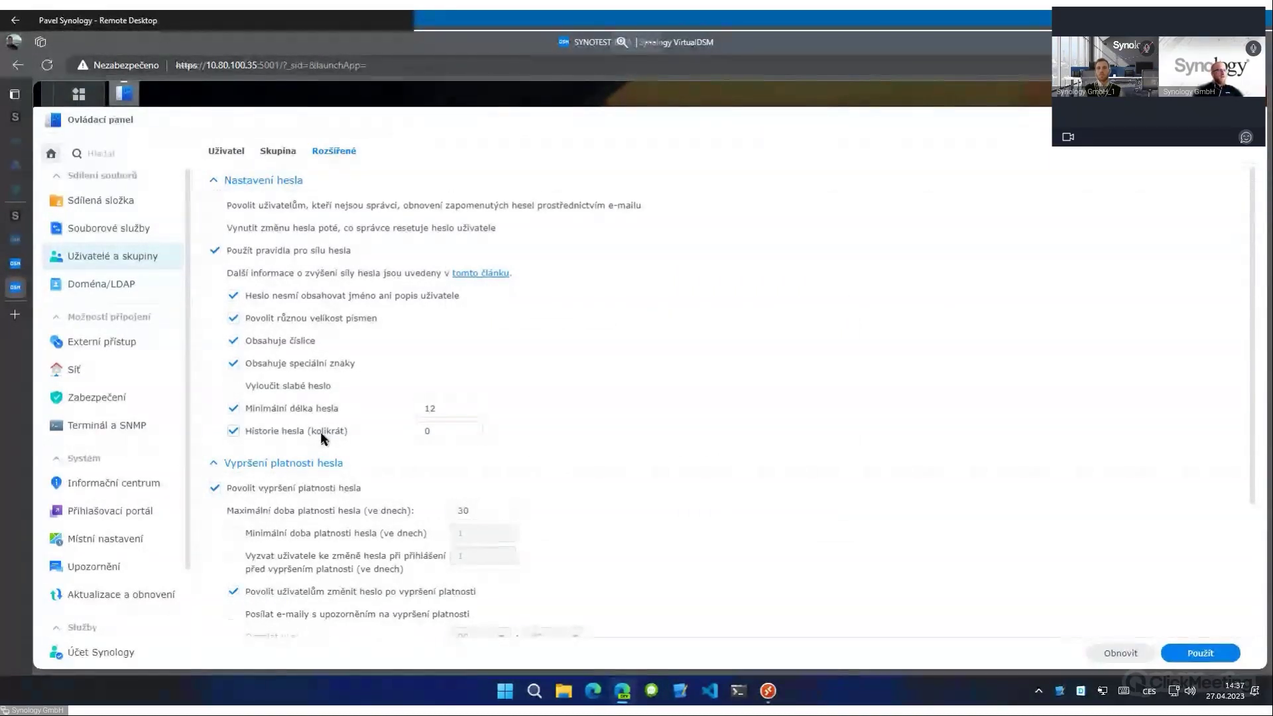
pyautogui.click(303, 384)
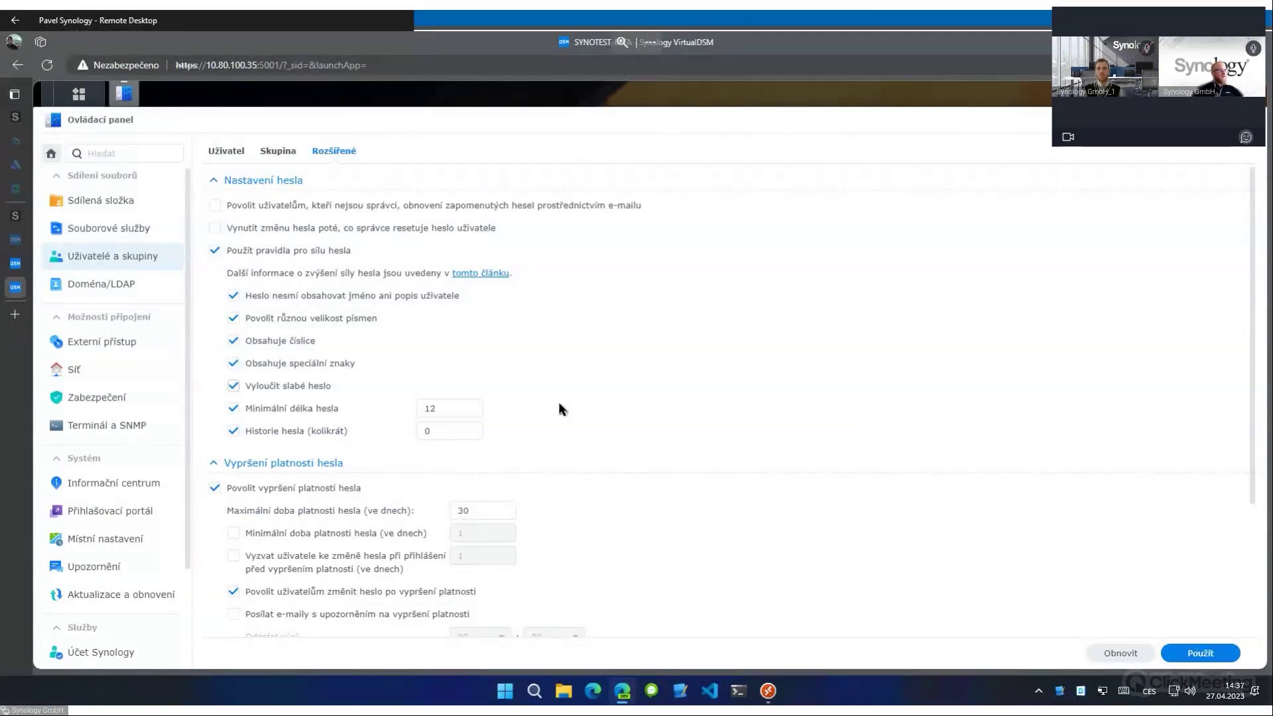
pyautogui.click(216, 152)
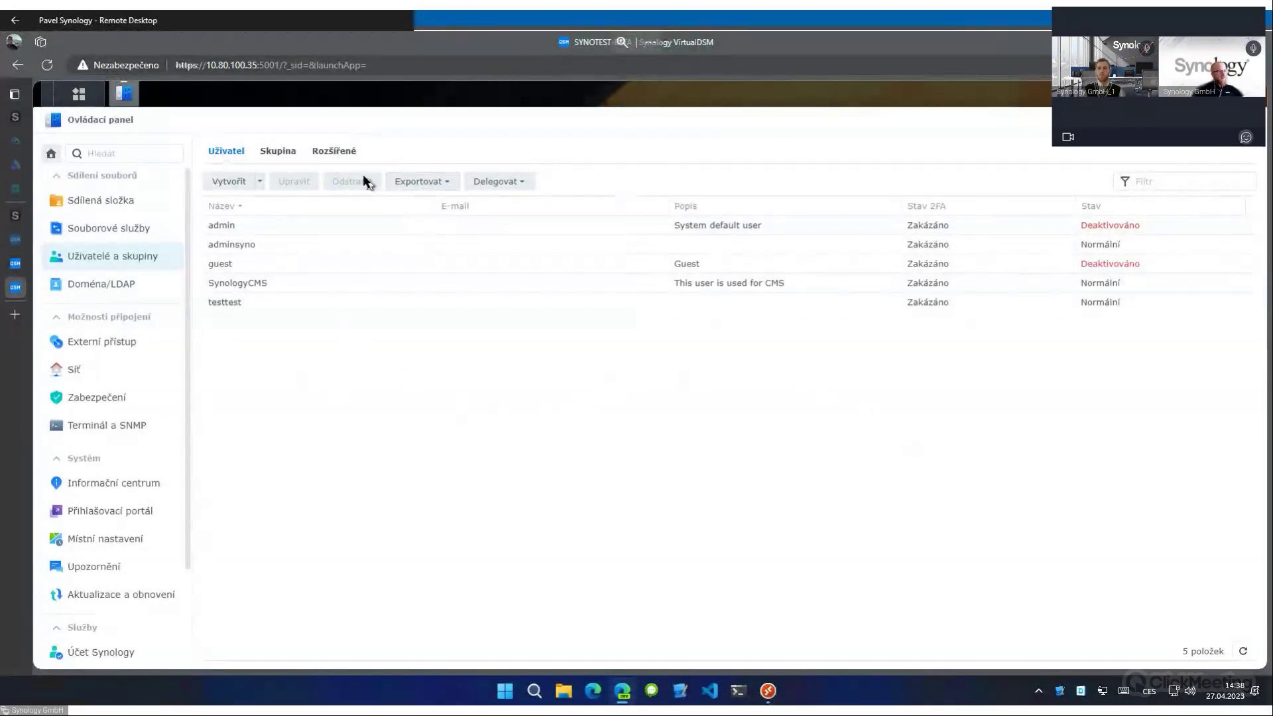
pyautogui.click(335, 151)
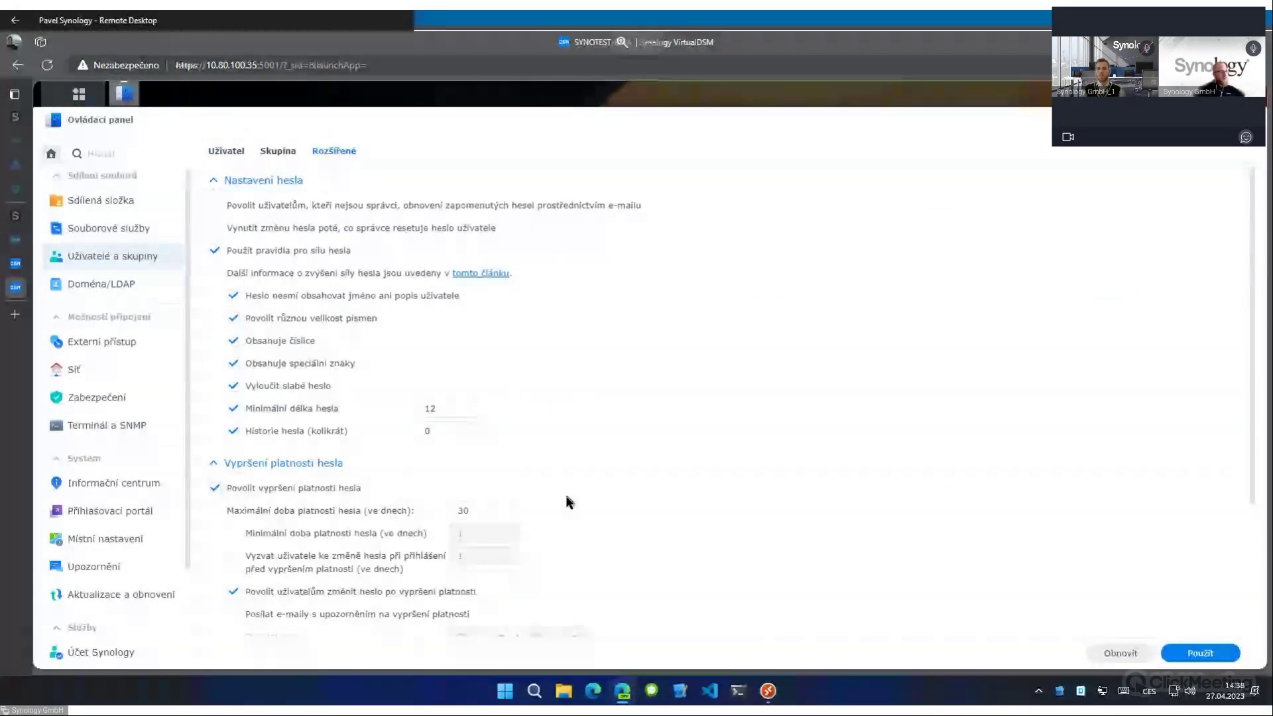
pyautogui.scroll(-3, 547, 498)
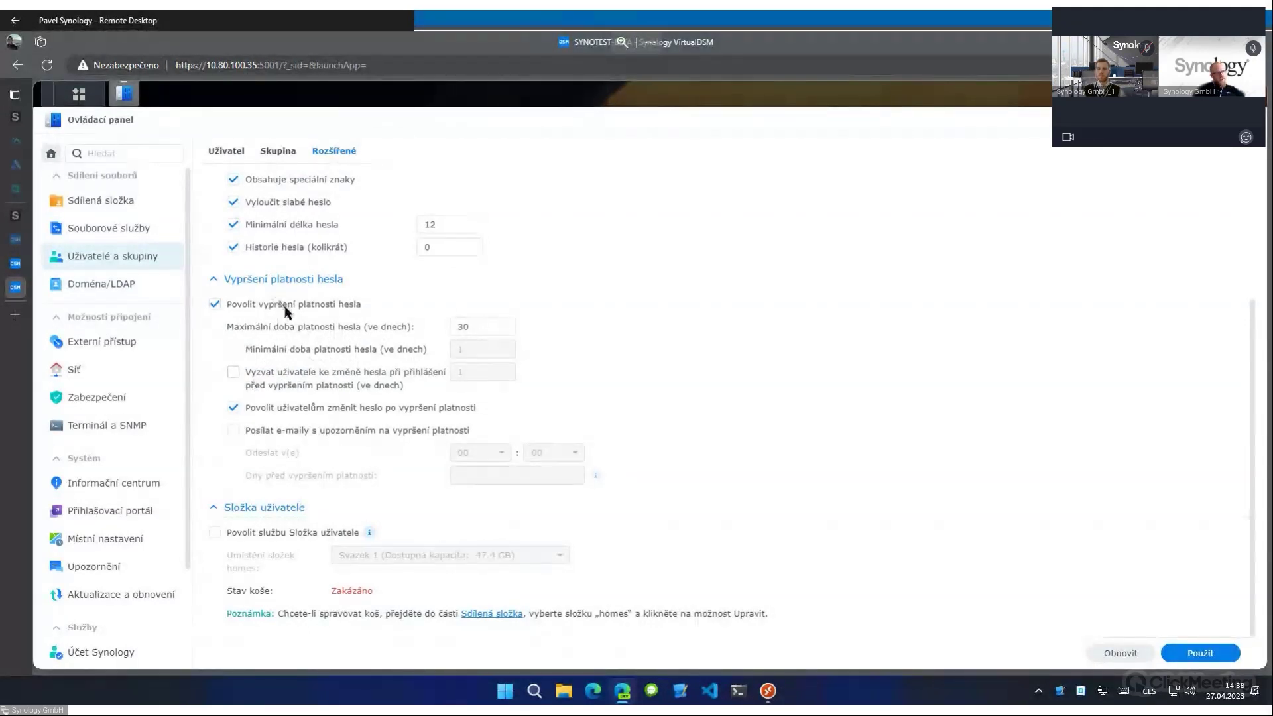
pyautogui.scroll(3, 293, 324)
pyautogui.scroll(-3, 296, 327)
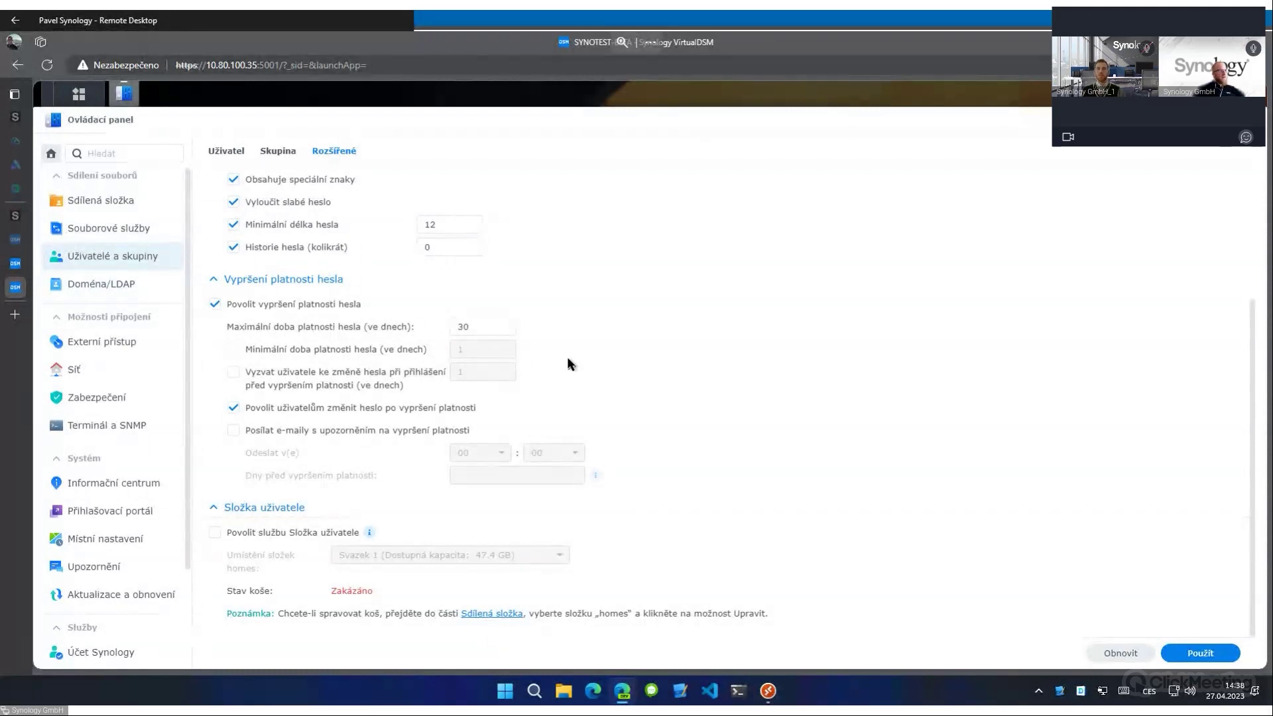
pyautogui.click(472, 429)
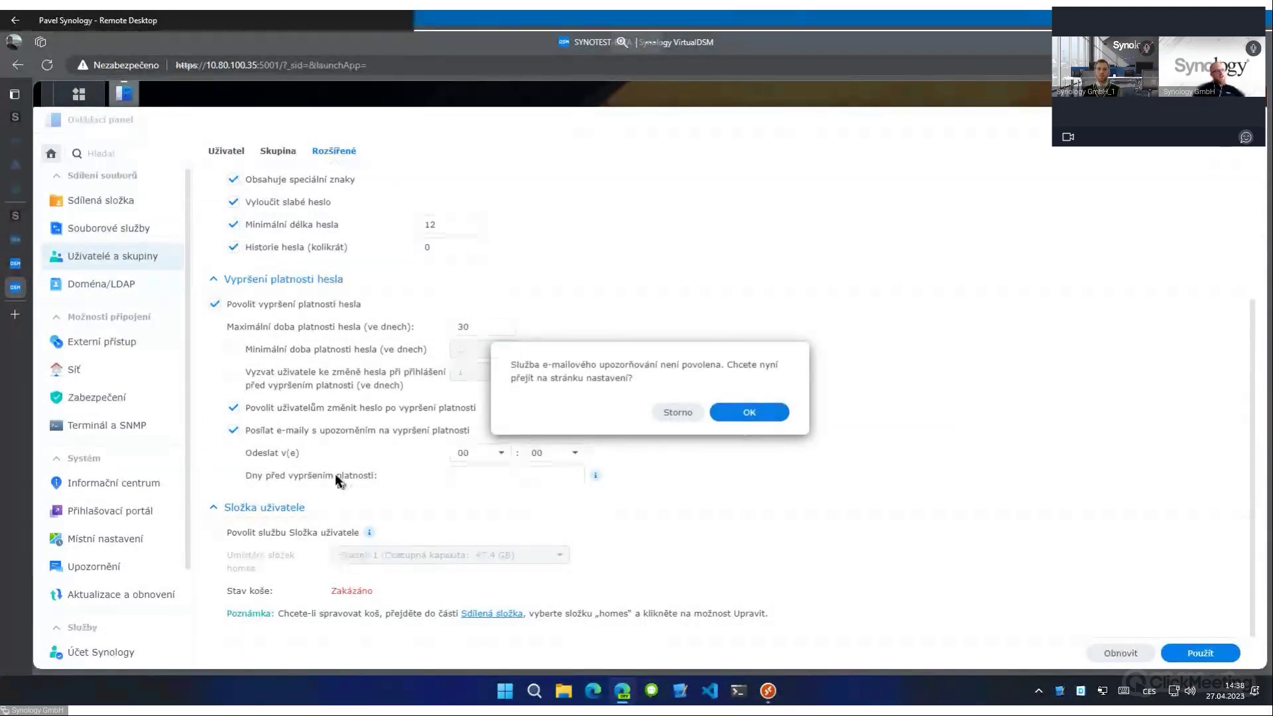
pyautogui.click(687, 413)
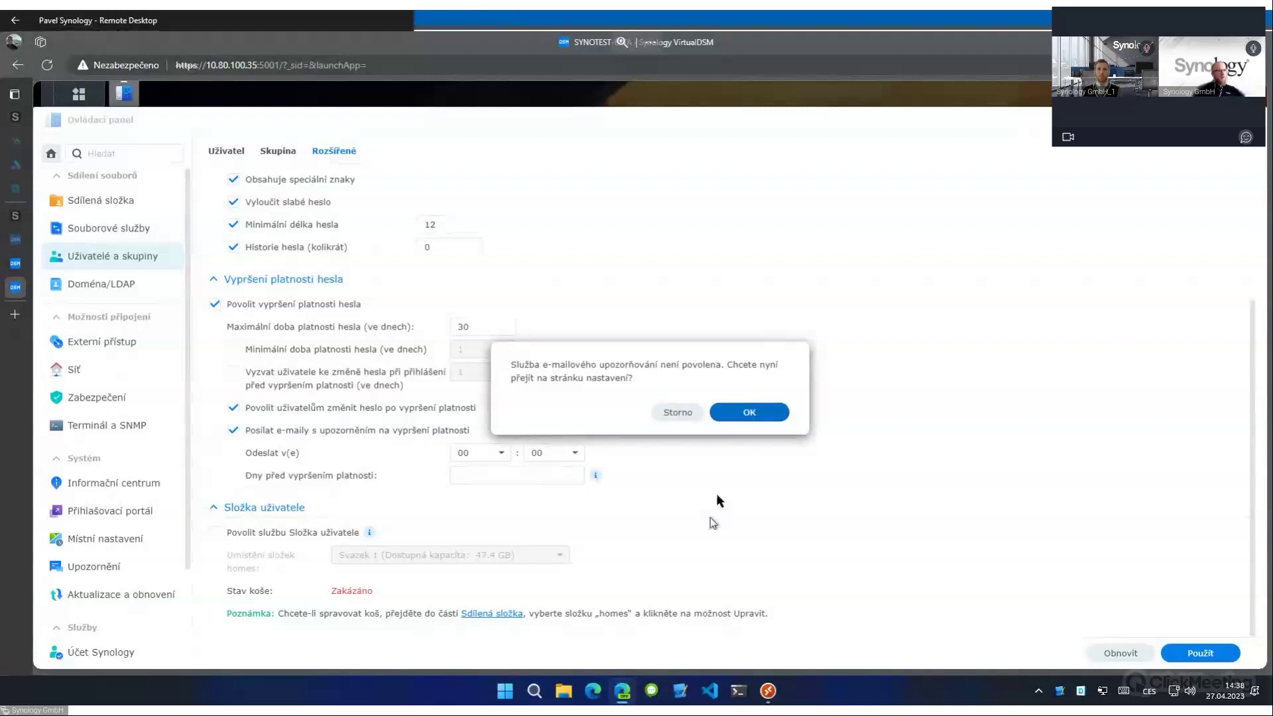
pyautogui.click(683, 415)
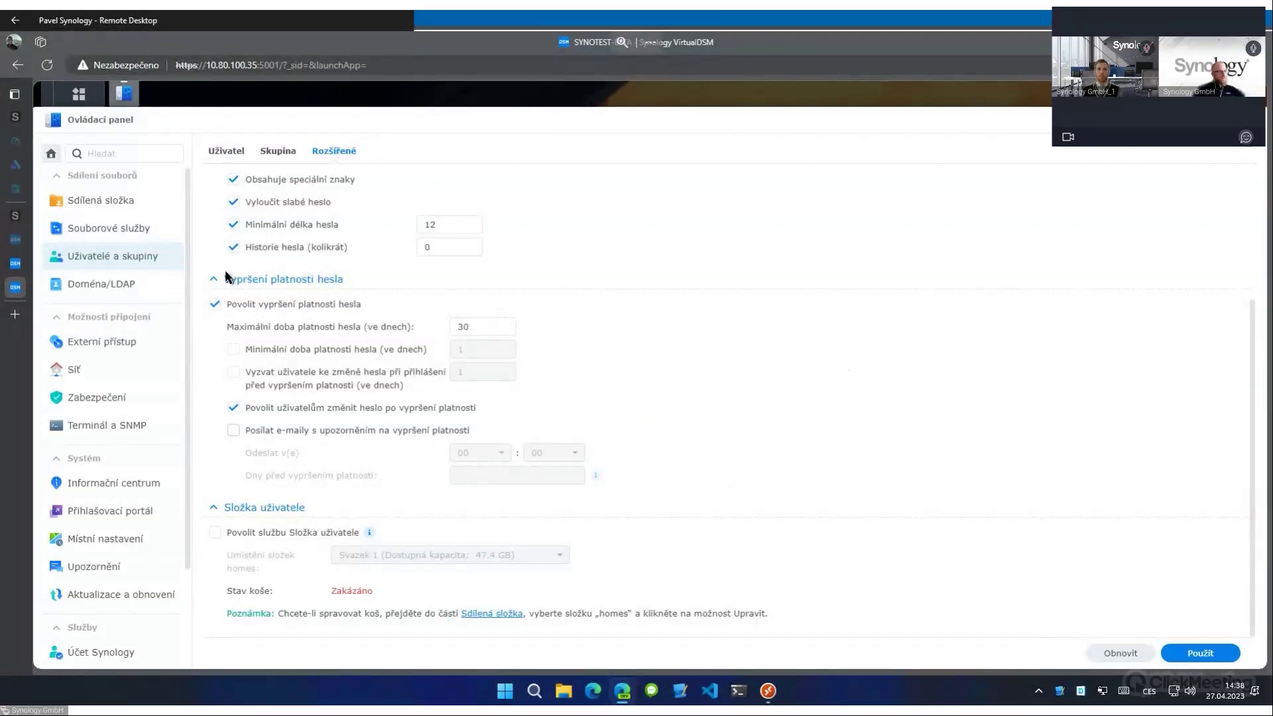
pyautogui.scroll(3, 226, 277)
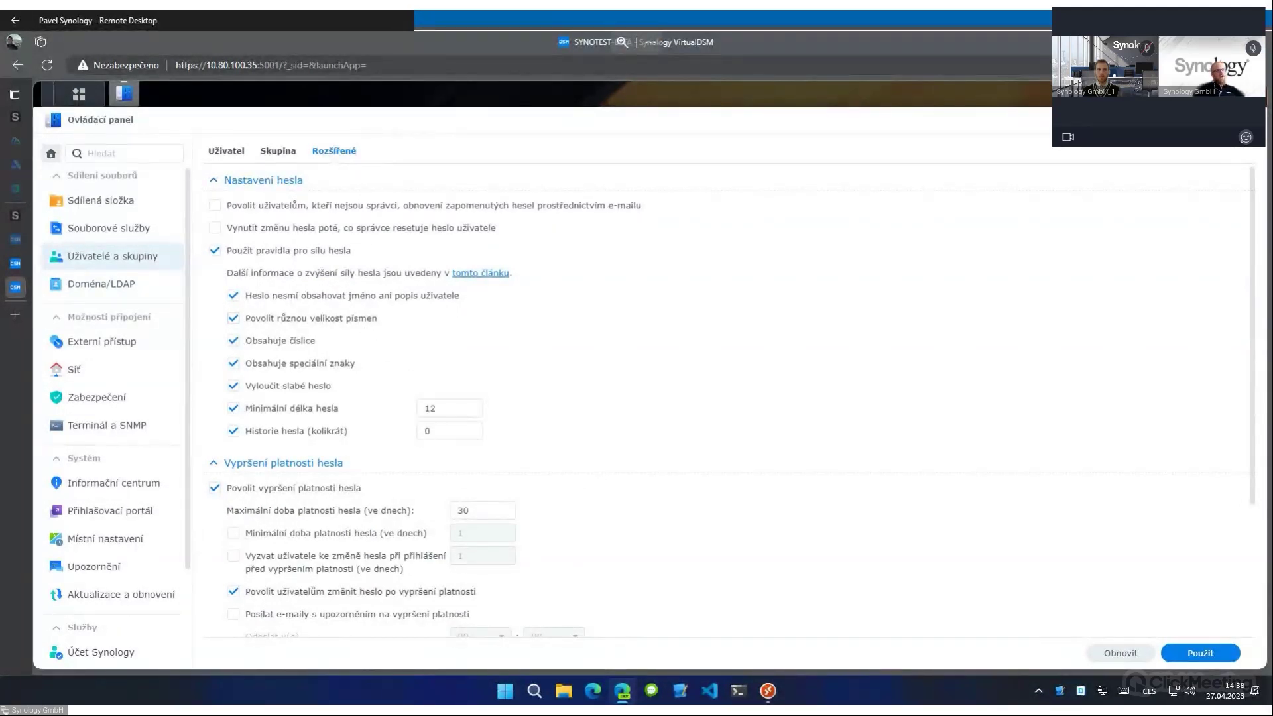
# Close Control Panel discarding changes, then show the Security tab of Personal account settings.
pyautogui.click(1252, 119)
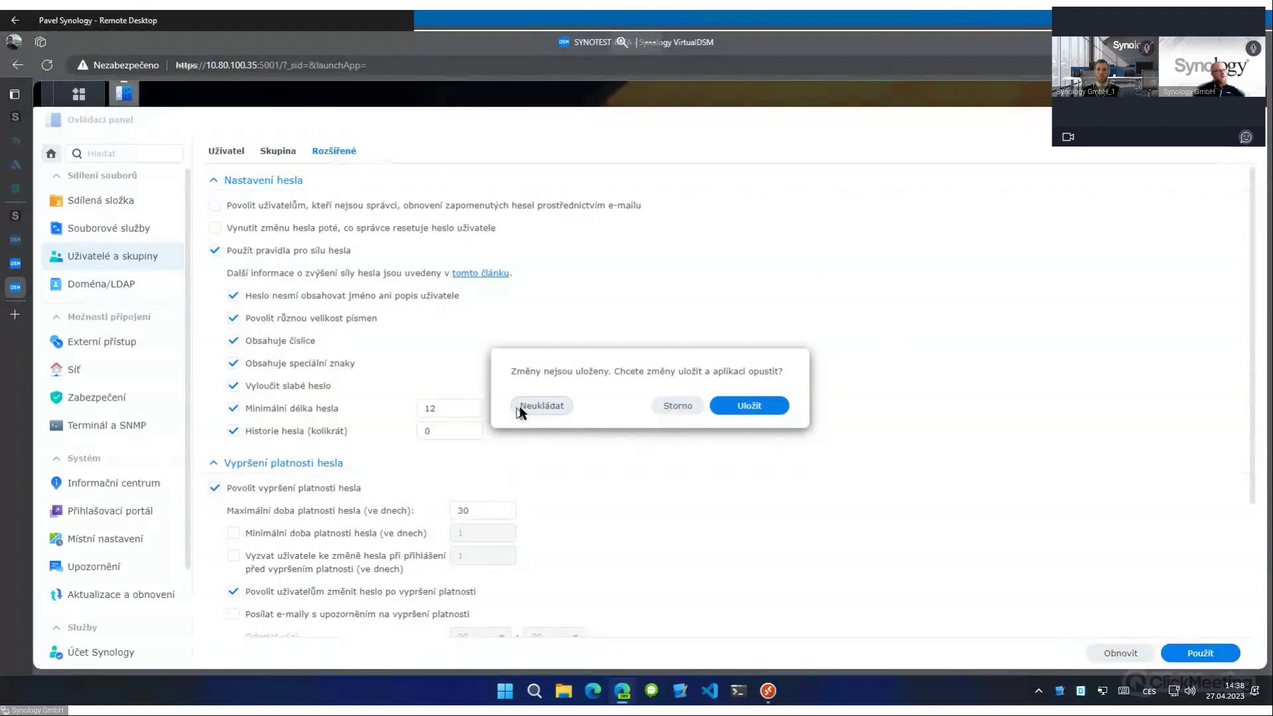
pyautogui.click(540, 406)
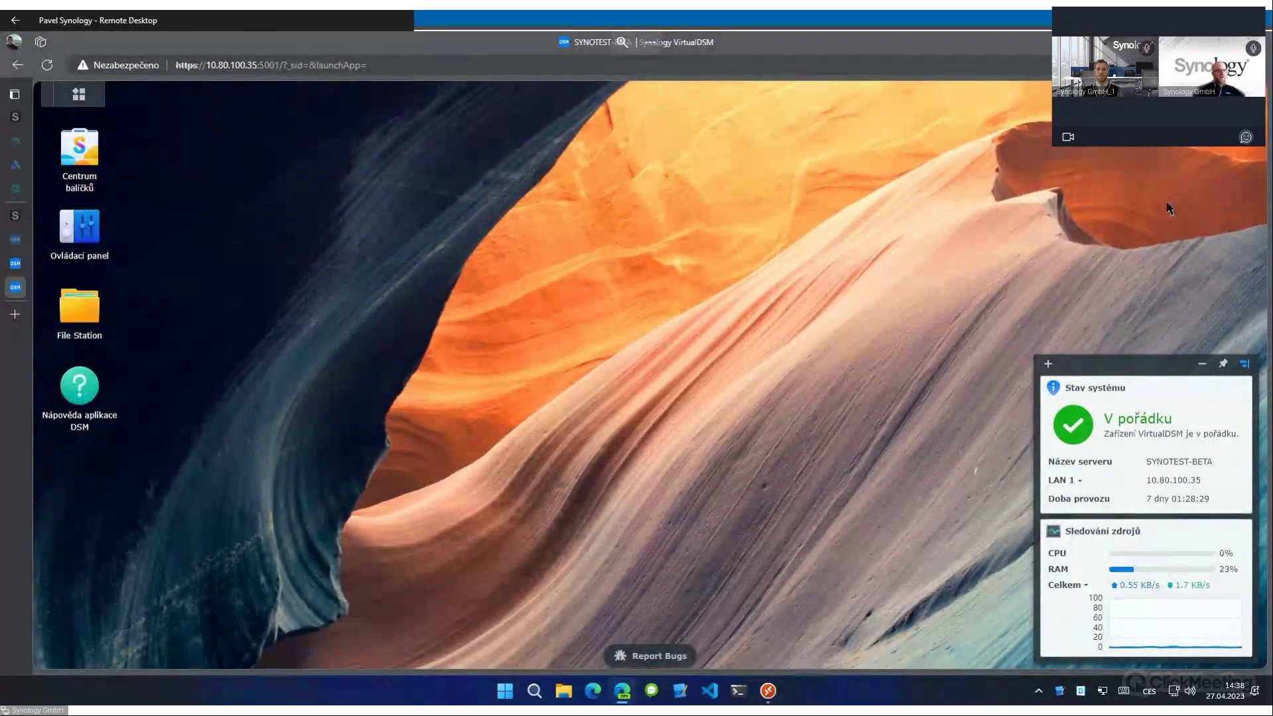
pyautogui.click(1213, 94)
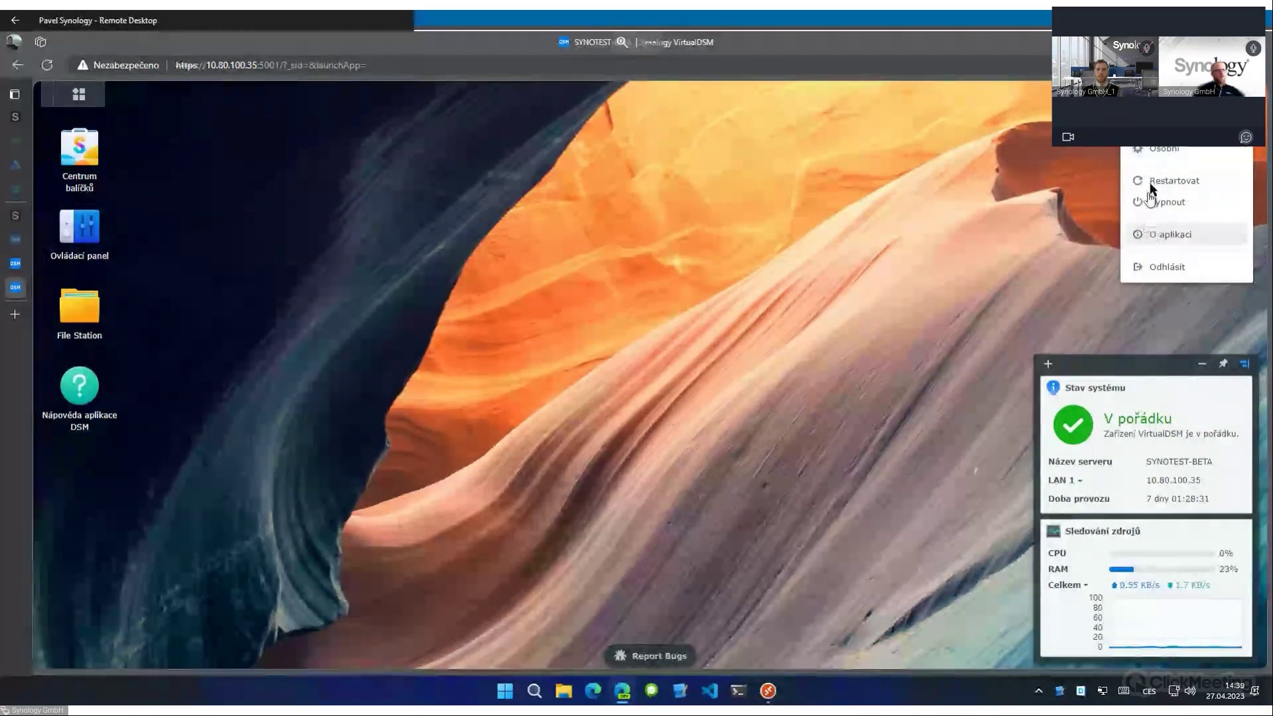
pyautogui.click(1156, 156)
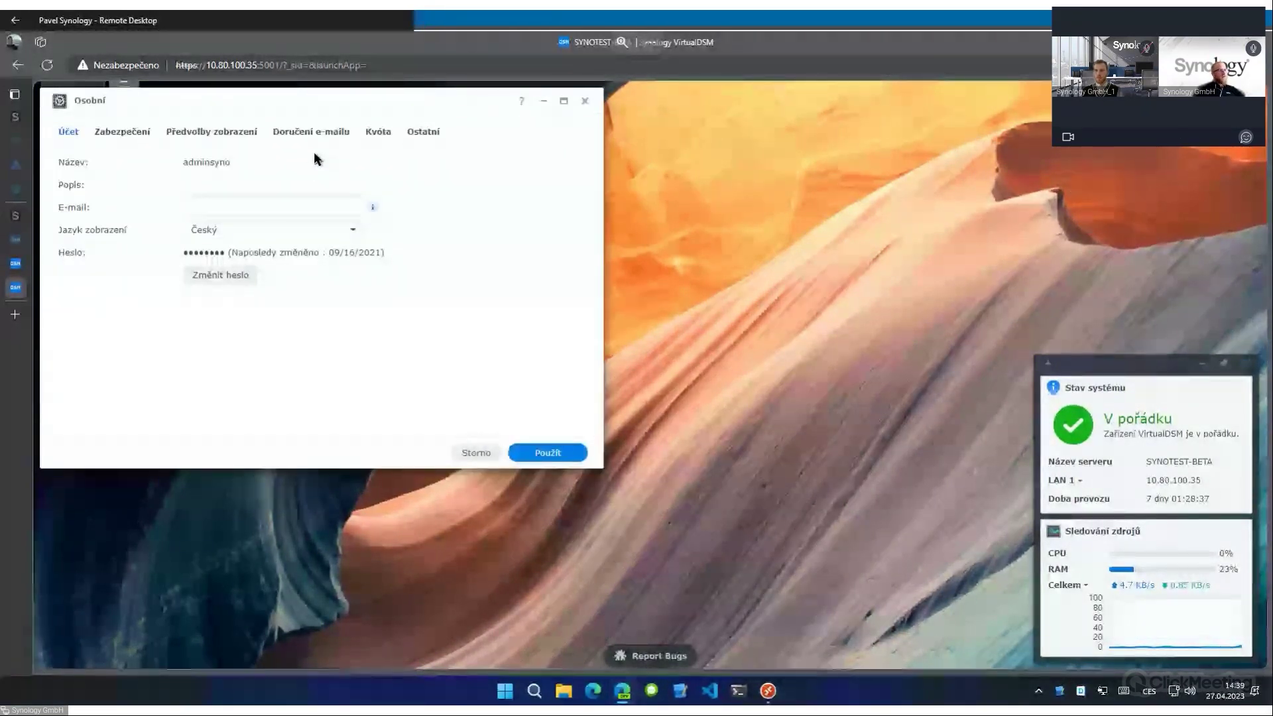
pyautogui.click(97, 133)
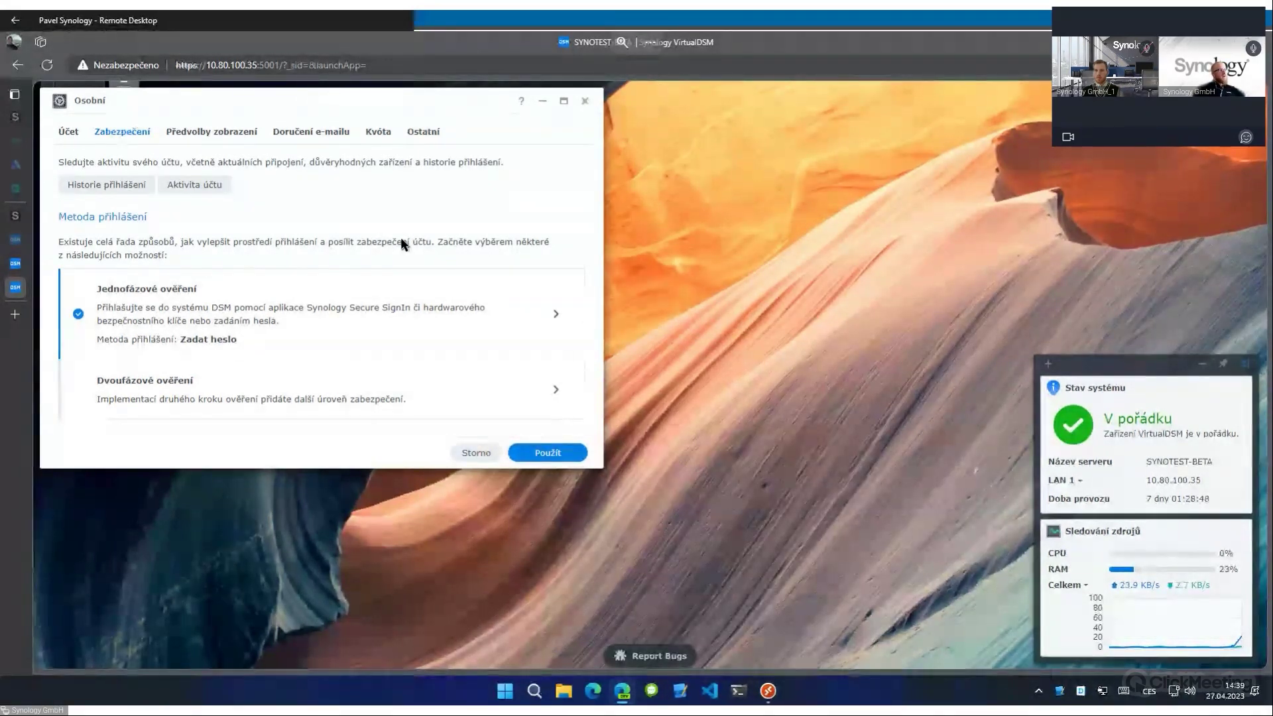
pyautogui.click(371, 338)
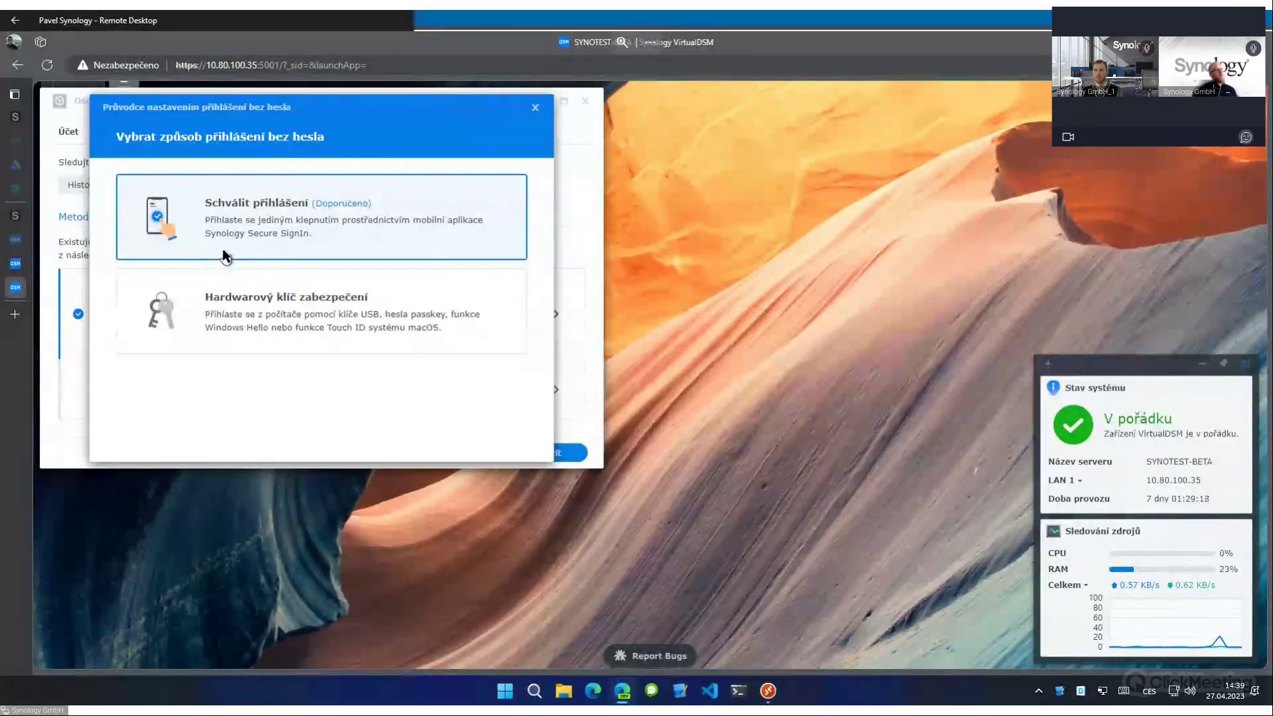
pyautogui.click(251, 333)
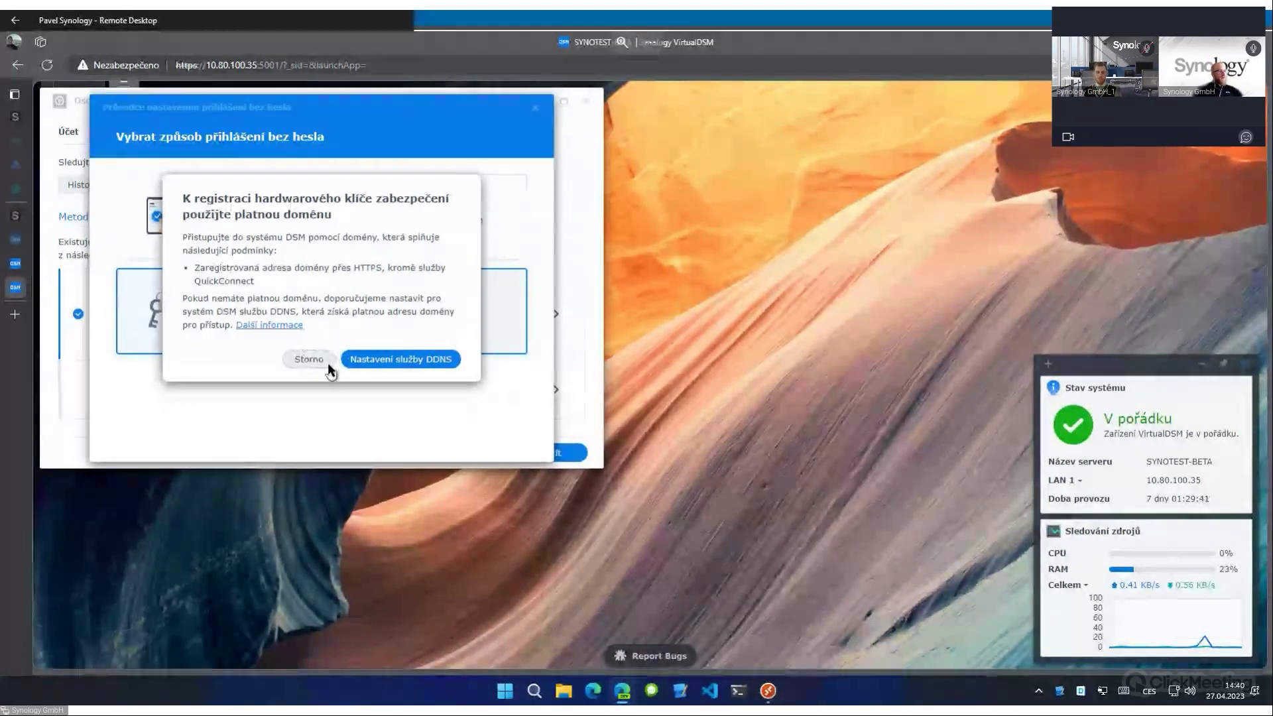
pyautogui.click(326, 362)
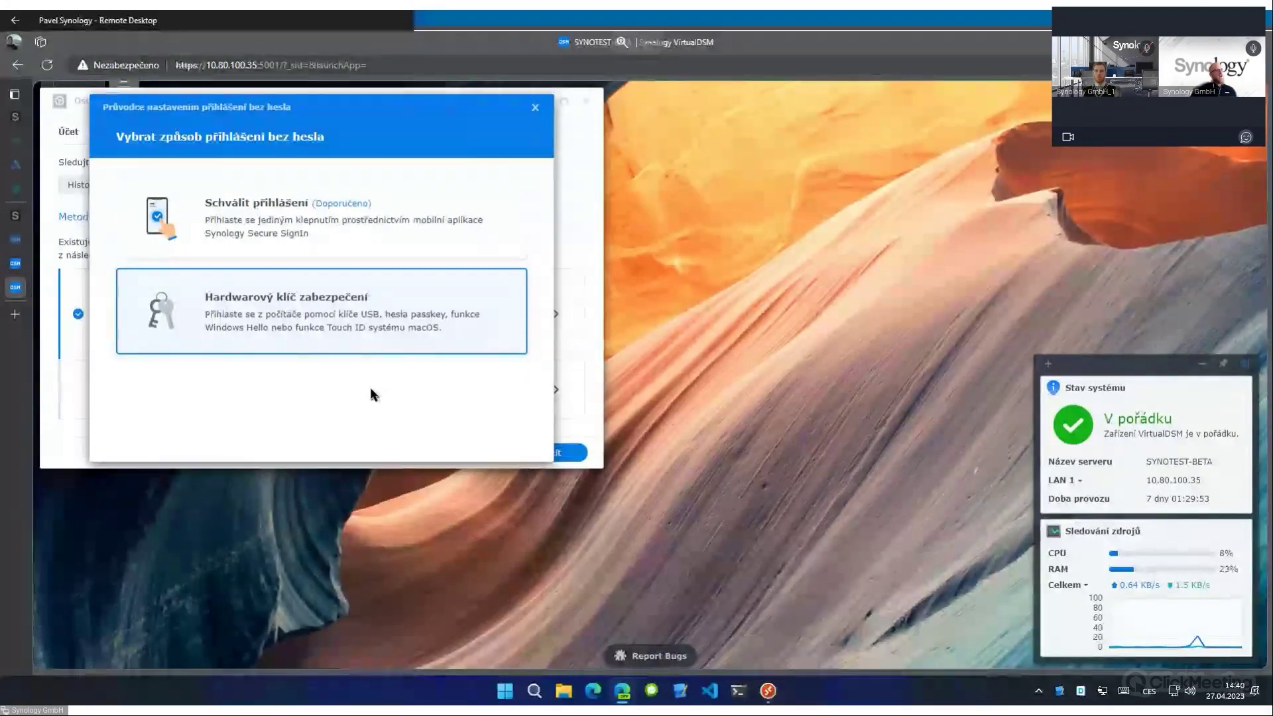
pyautogui.click(535, 107)
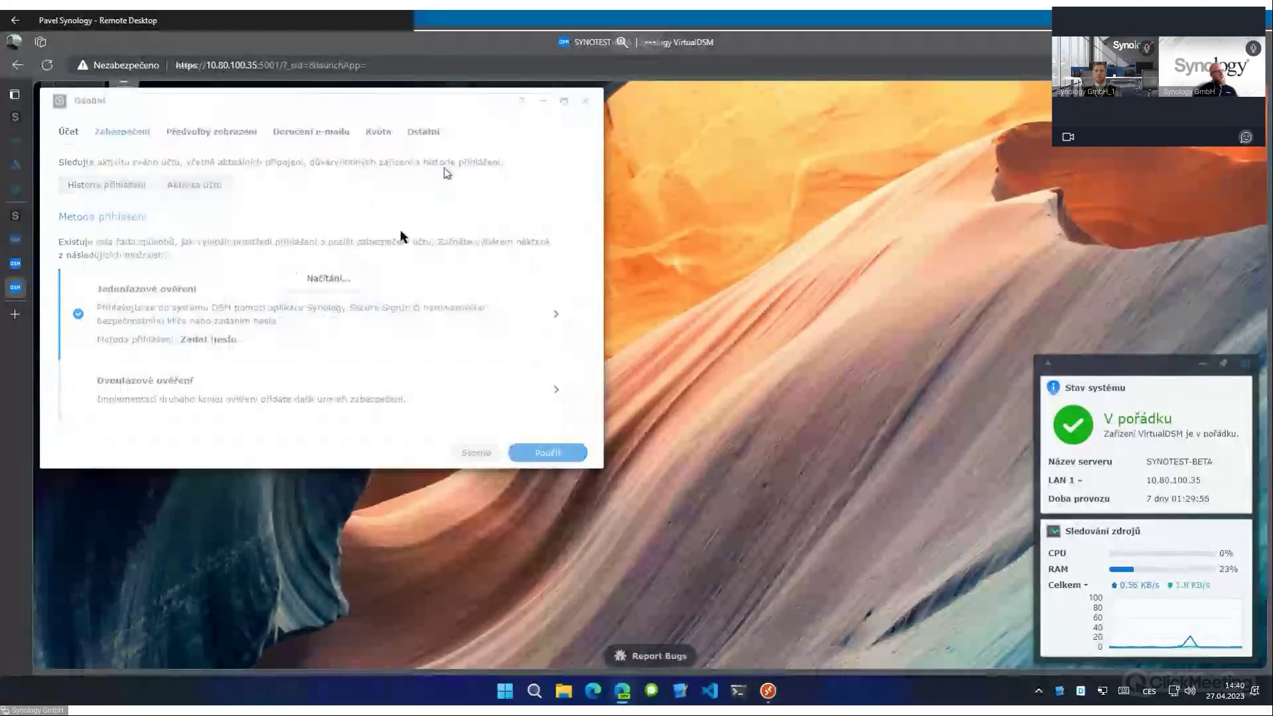
# Try the OTP and hardware security key options, cancel both, and close the two-step verification wizard.
pyautogui.click(365, 391)
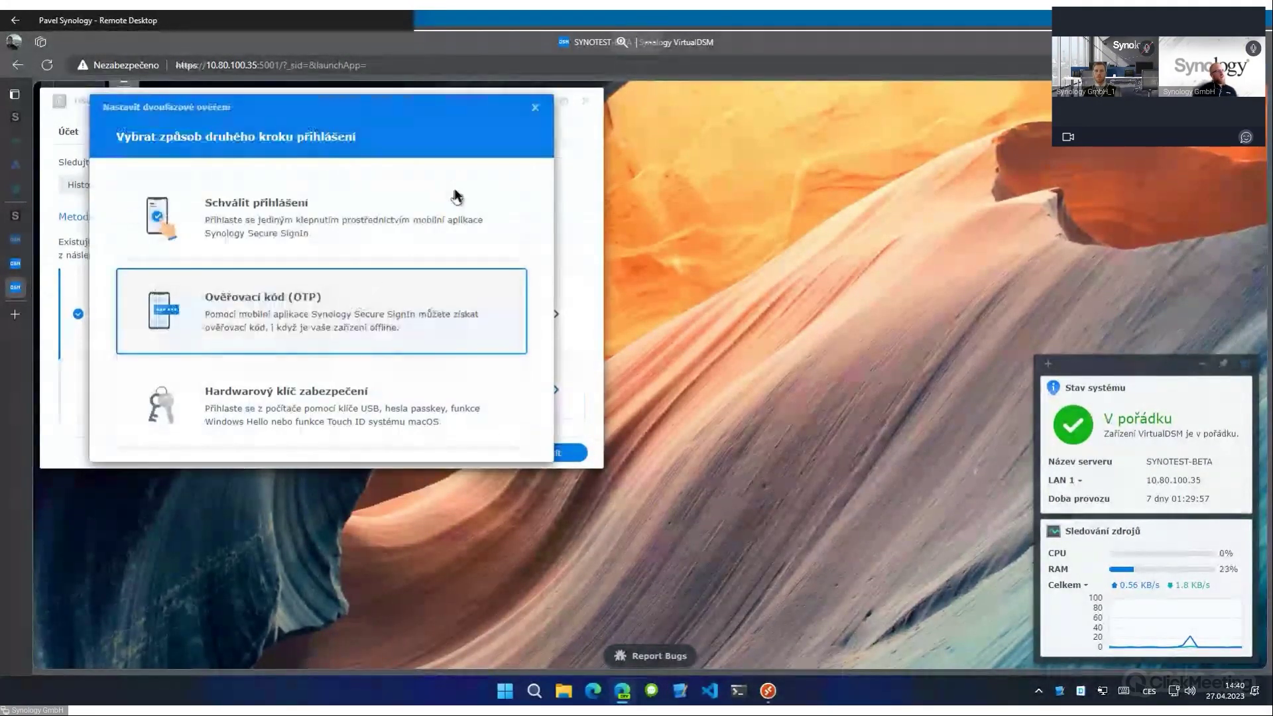
pyautogui.click(534, 109)
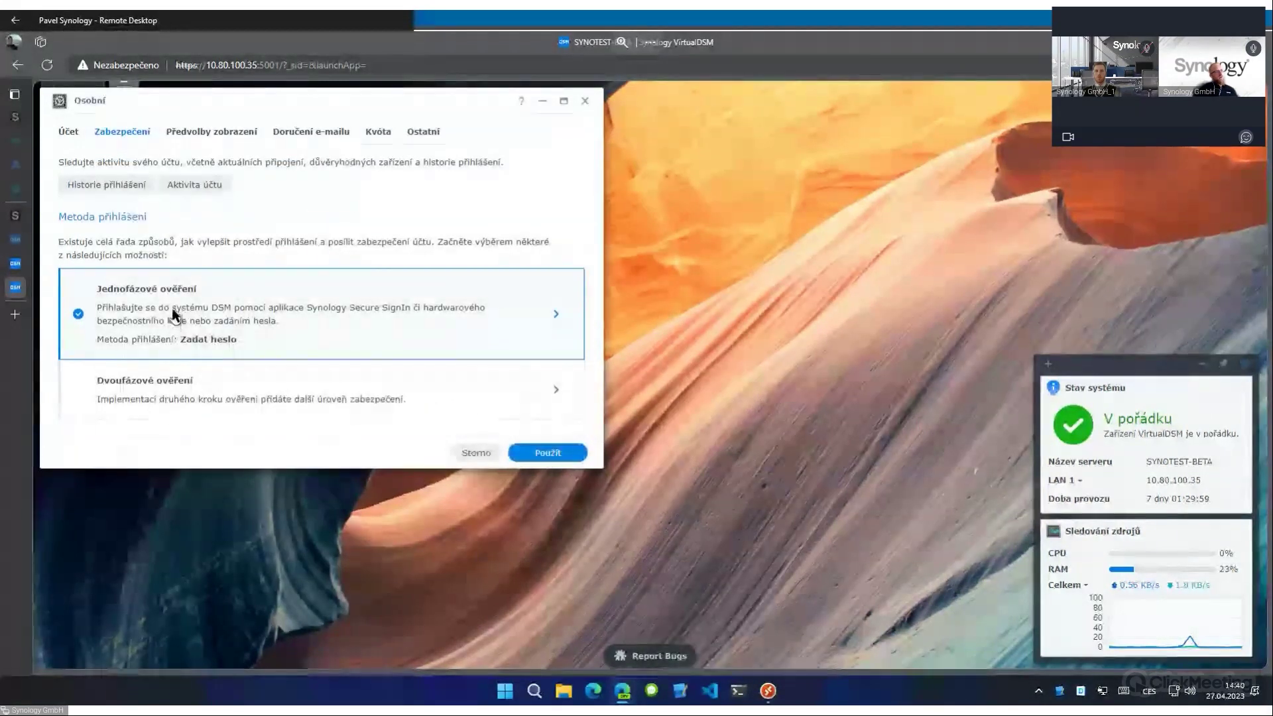
pyautogui.click(245, 401)
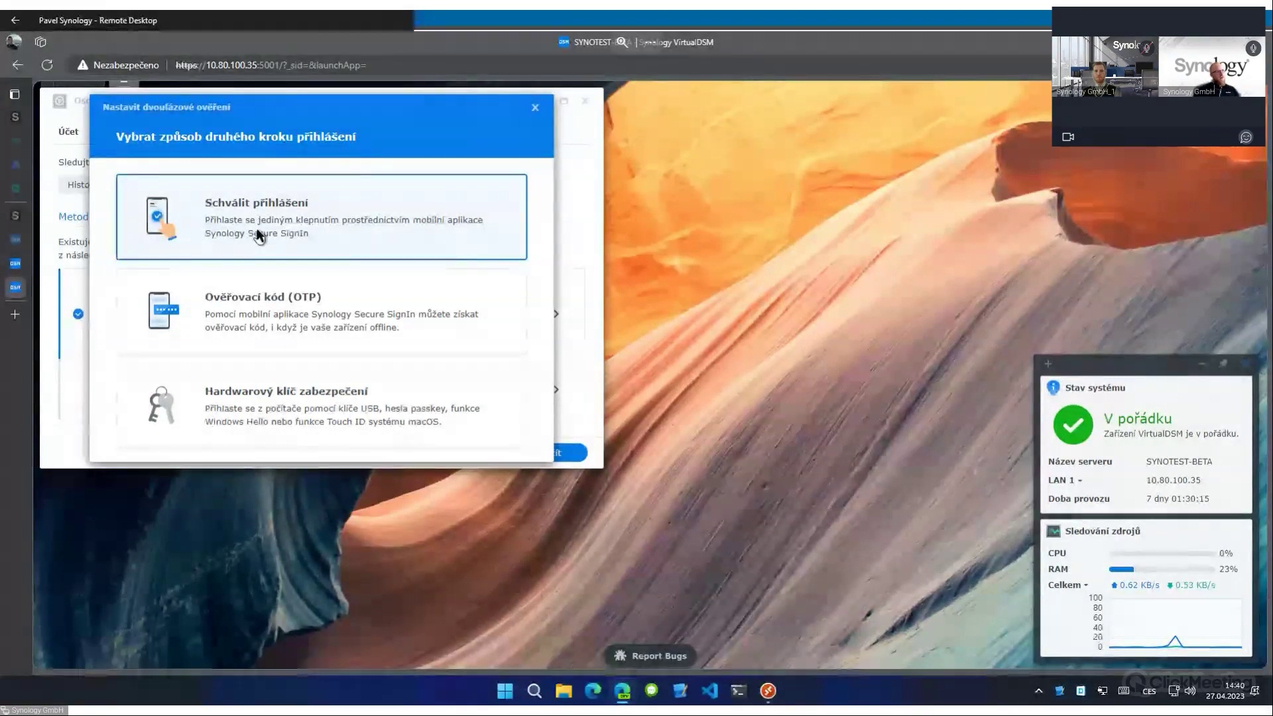
pyautogui.click(424, 334)
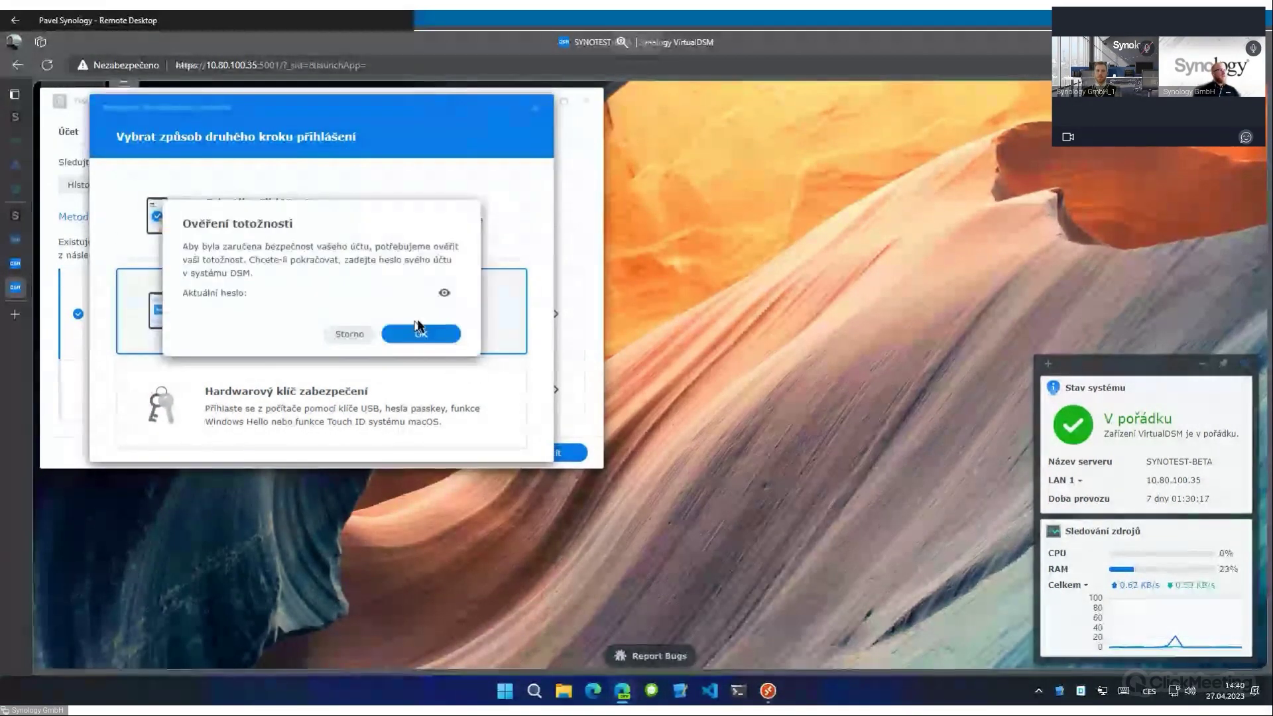
pyautogui.click(349, 333)
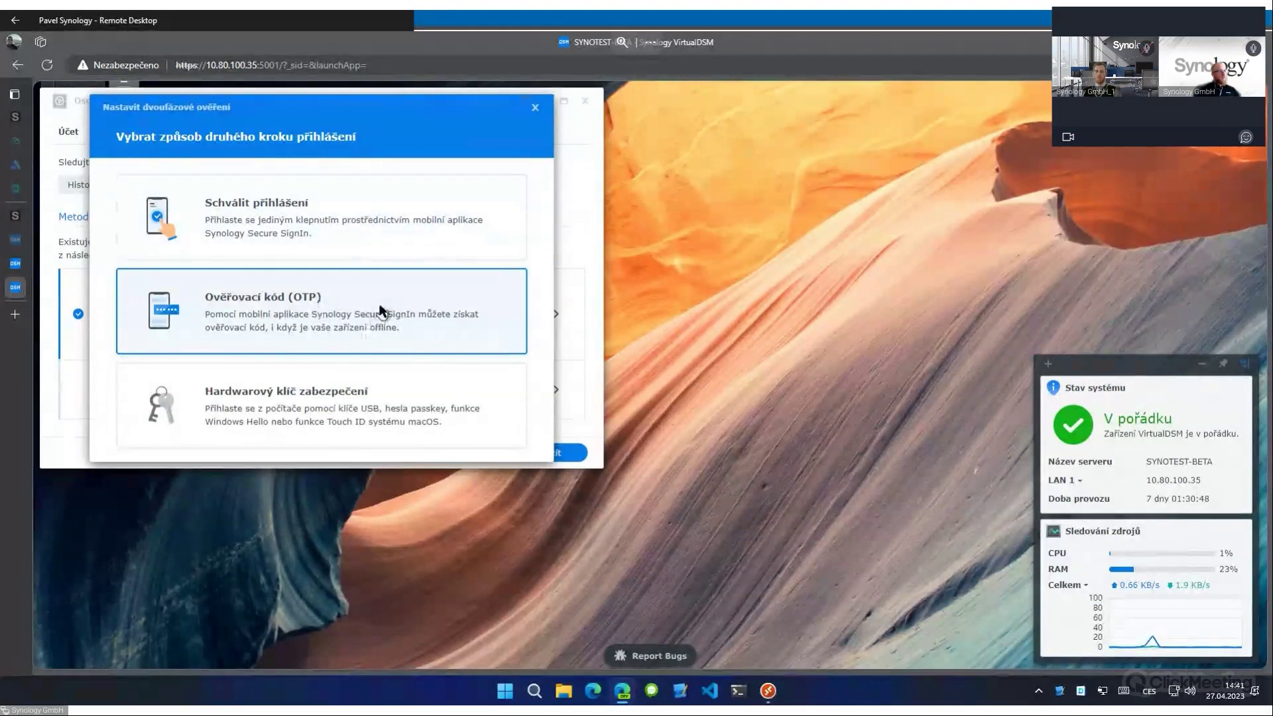
pyautogui.click(352, 407)
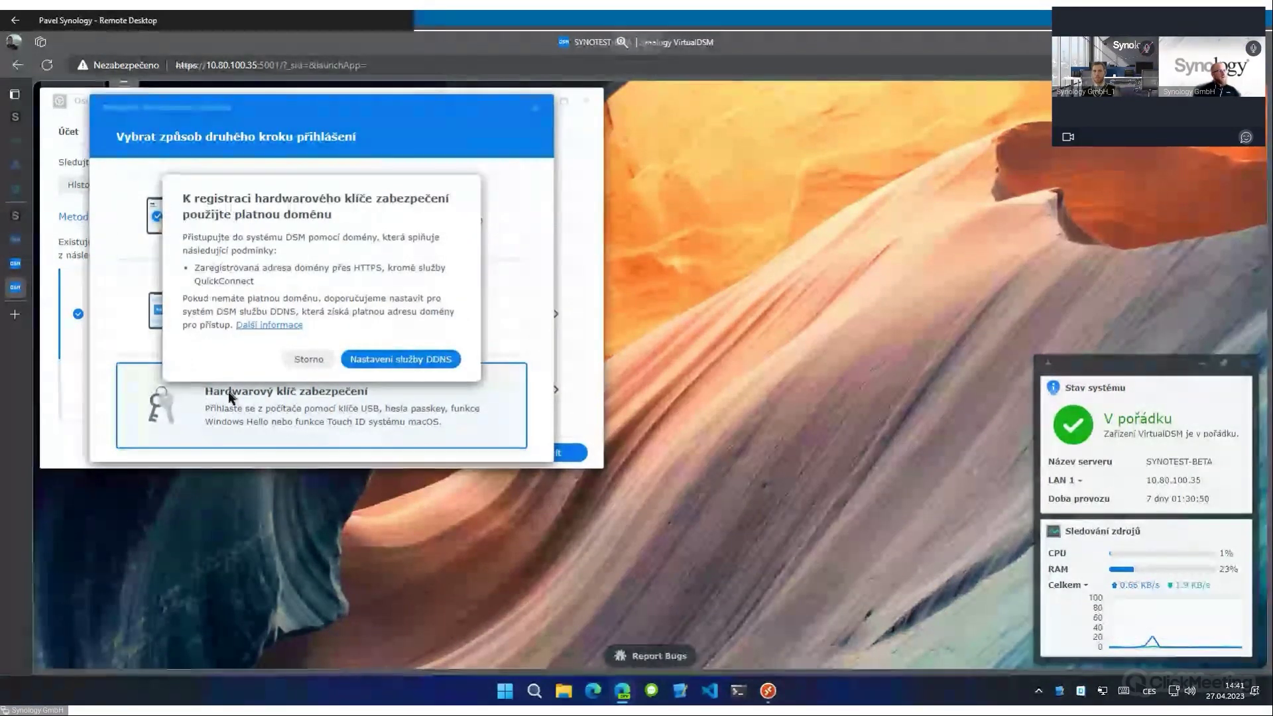
pyautogui.click(307, 359)
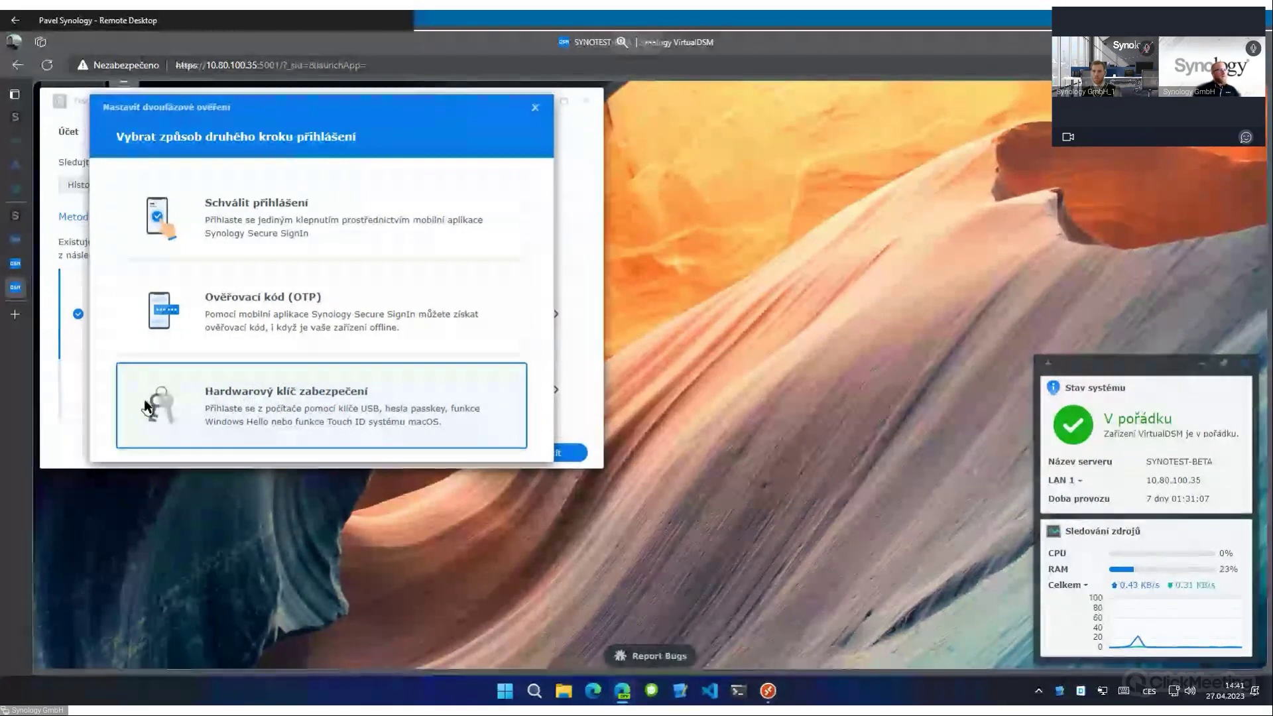
pyautogui.click(535, 108)
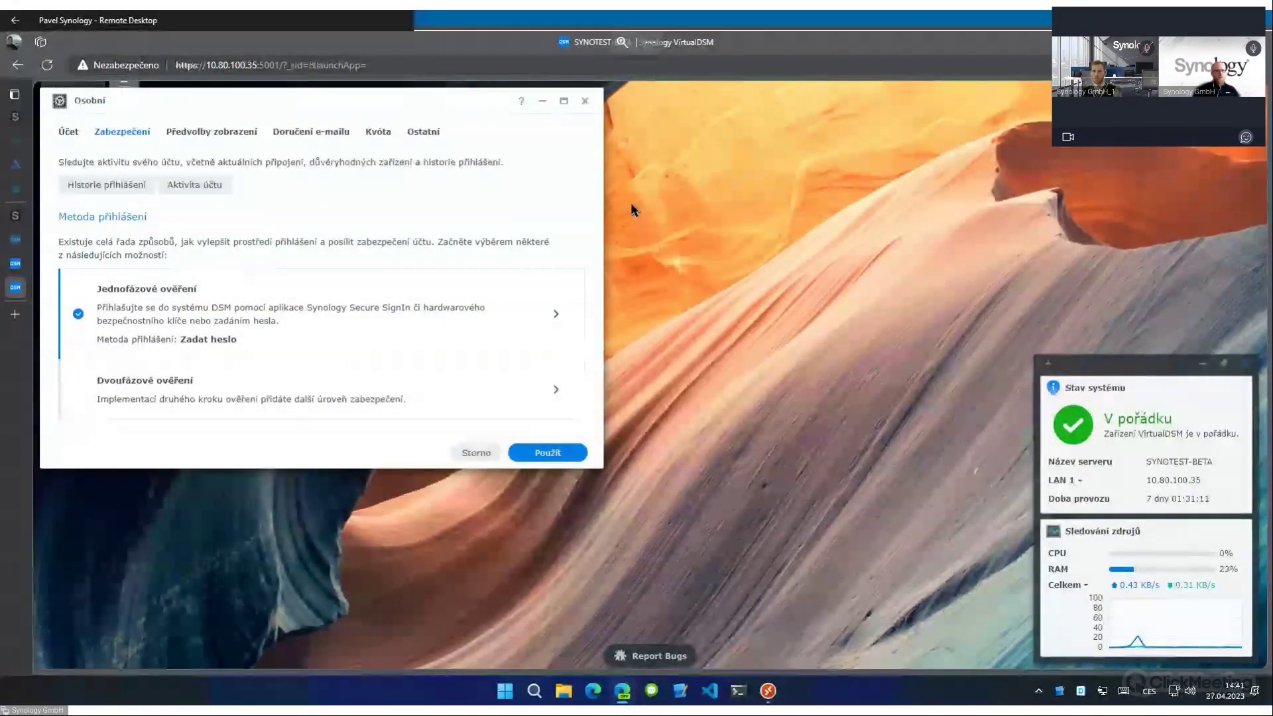
# Close the Osobní window and launch Ovládací panel from the desktop.
pyautogui.click(586, 102)
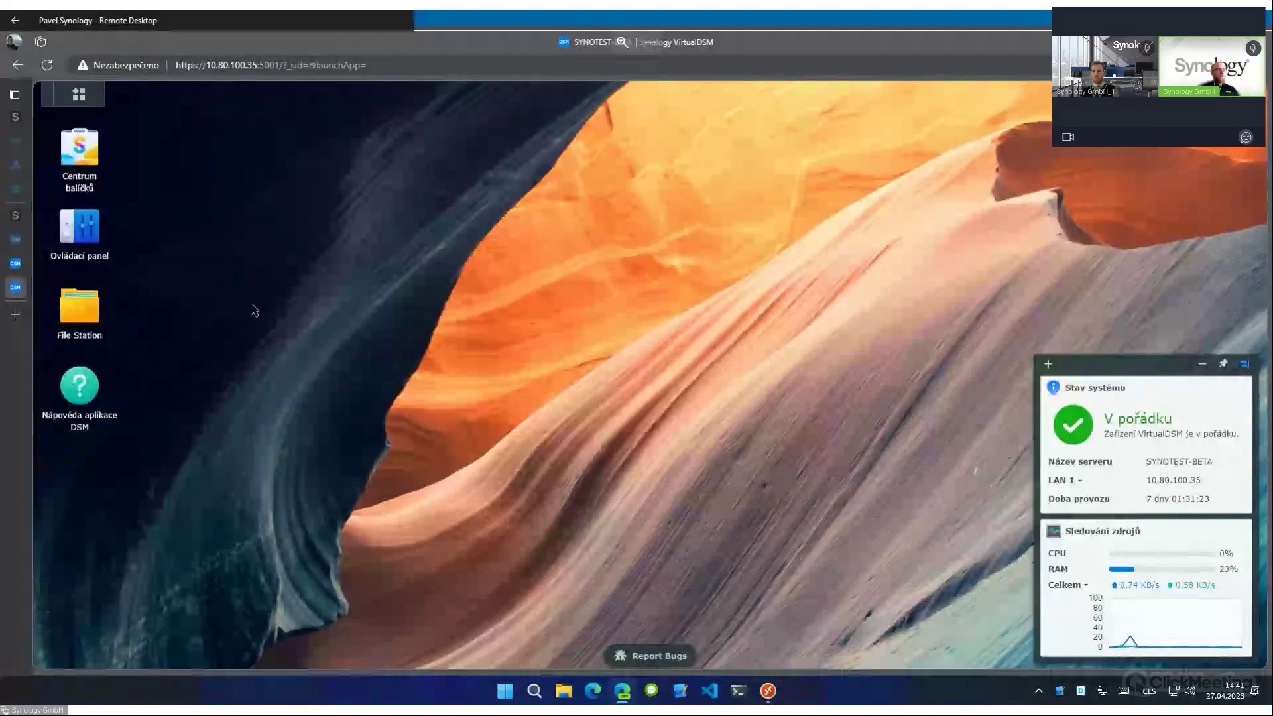
pyautogui.doubleClick(73, 232)
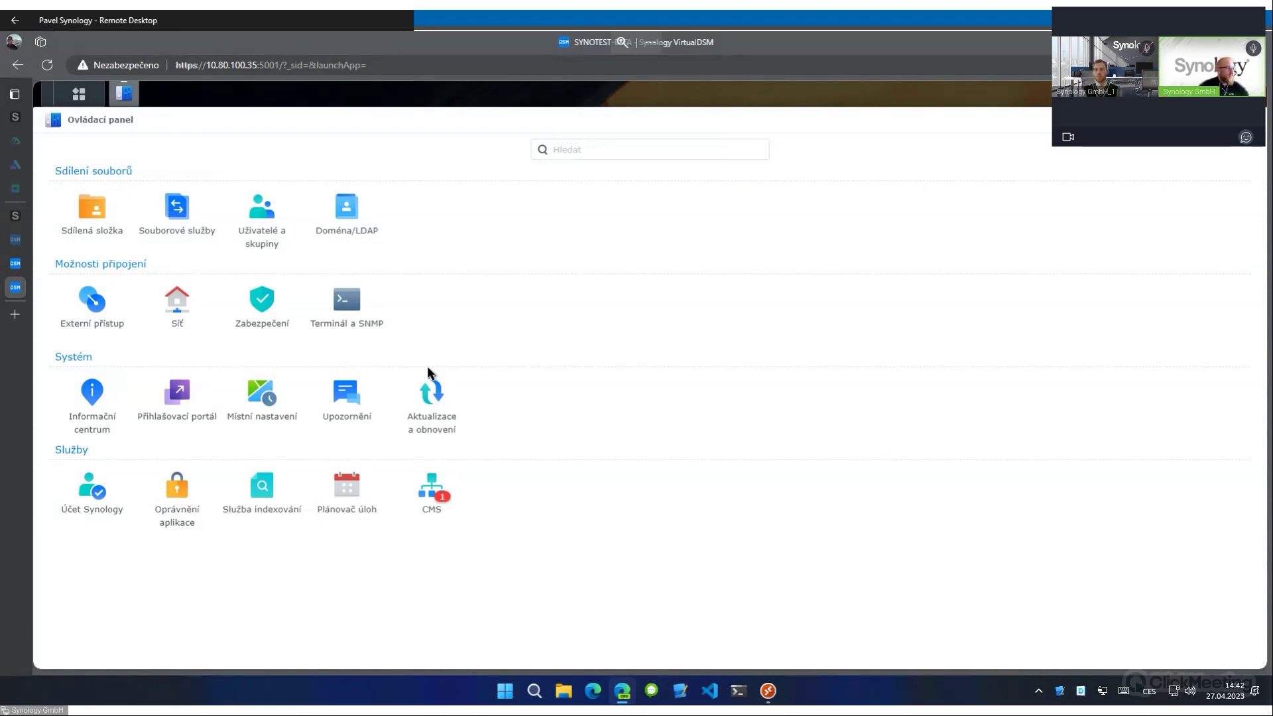
# Show the Účet tab of the Zabezpečení settings in Ovládací panel.
pyautogui.click(240, 318)
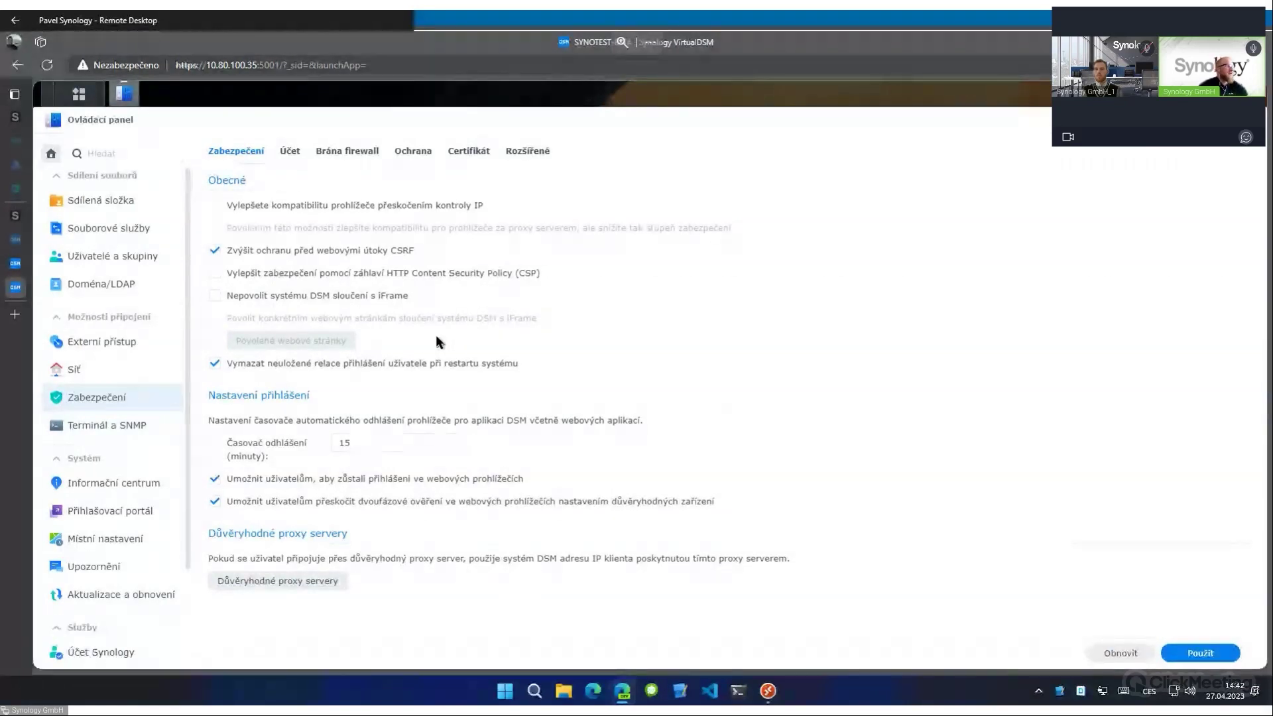
pyautogui.click(291, 155)
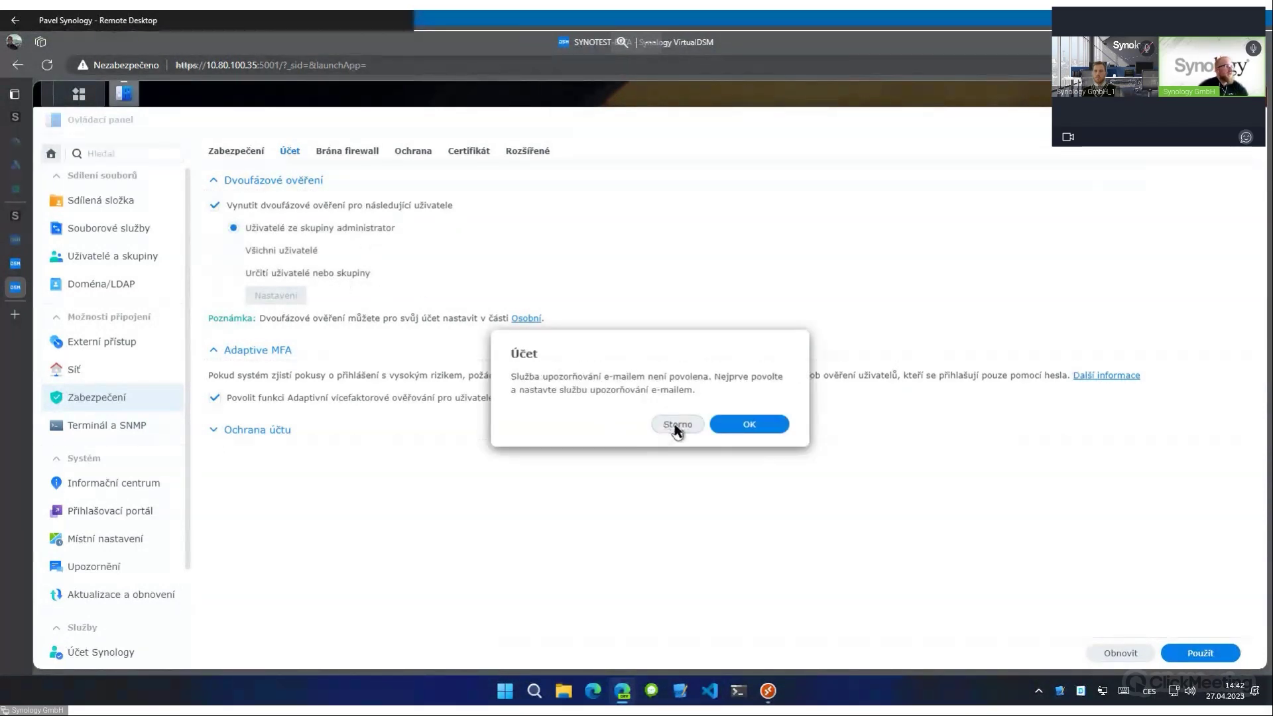
# Cancel the e-mail warning so administrator two-step enforcement stays off, and expand Ochrana účtu.
pyautogui.click(677, 432)
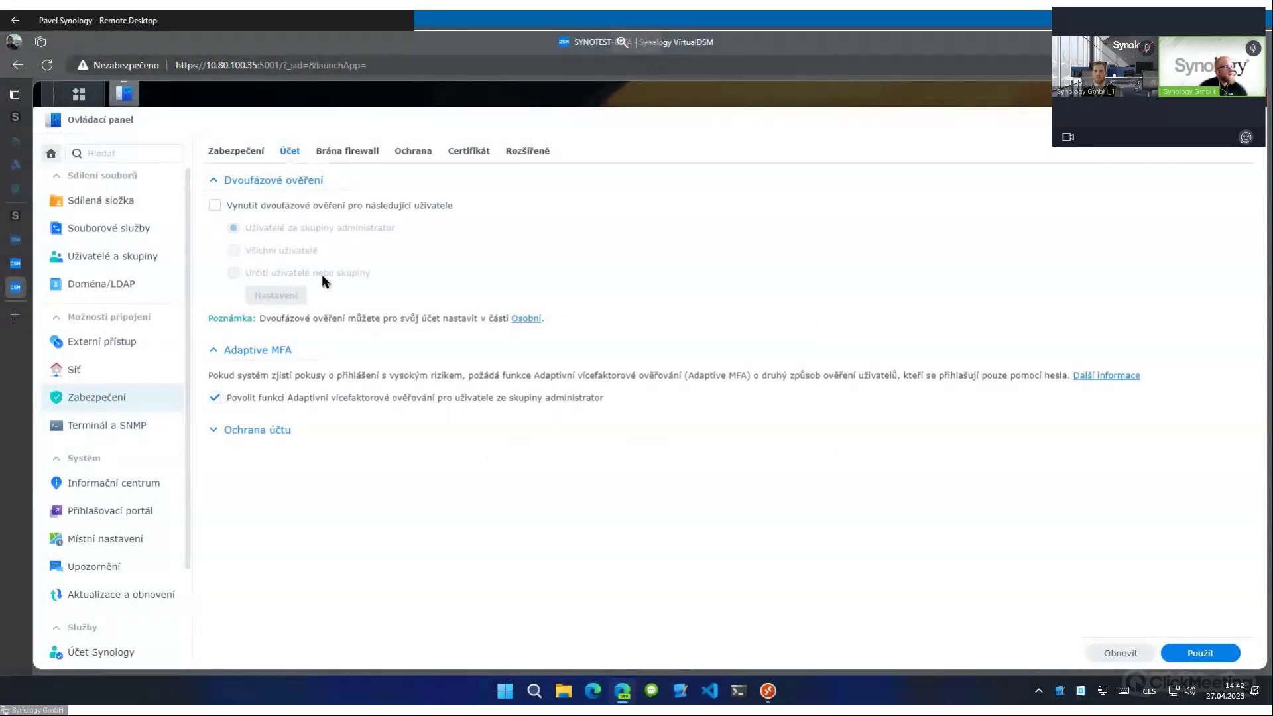
pyautogui.click(281, 431)
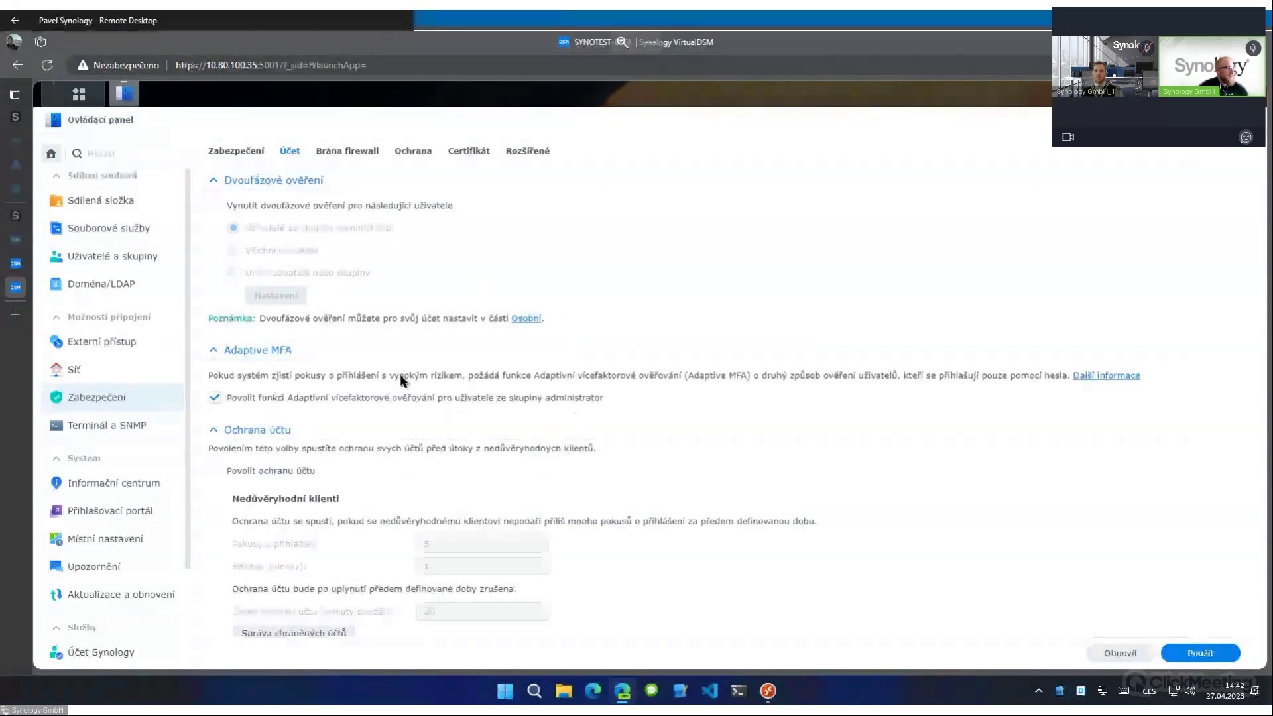
pyautogui.scroll(-3, 627, 397)
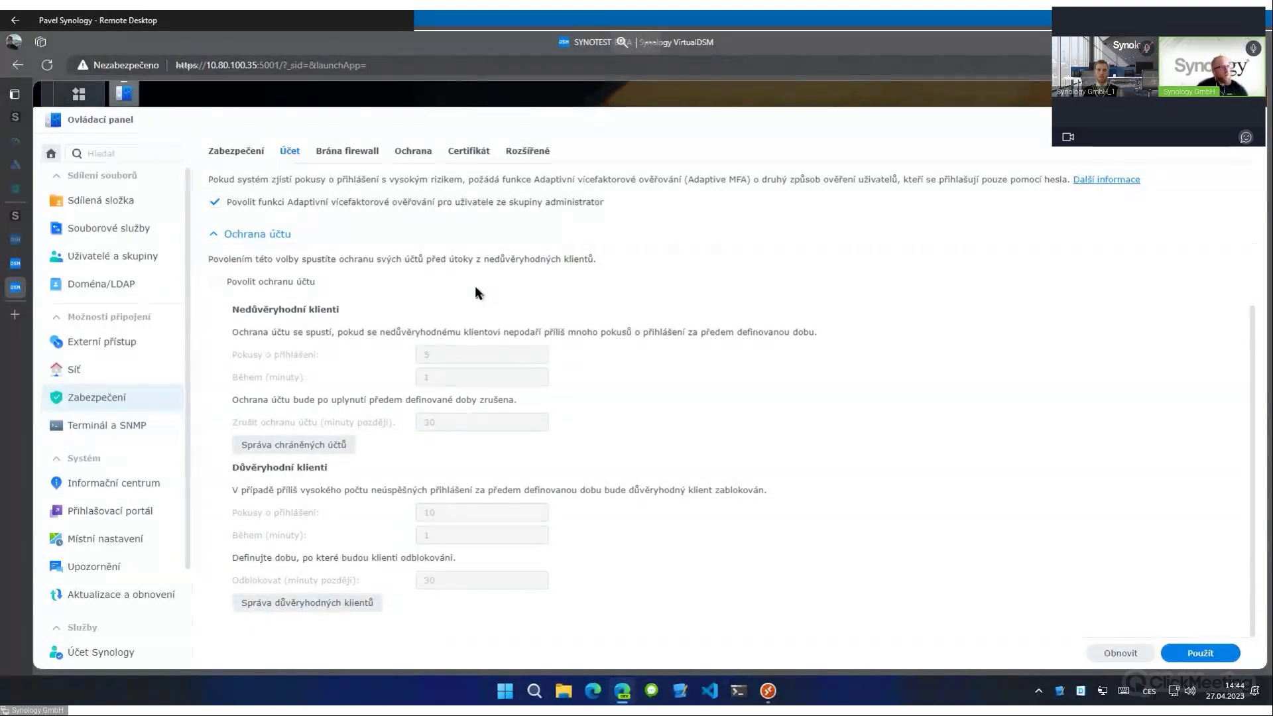
# Leave Povolit ochranu účtu unchecked and switch to the Ochrana tab.
pyautogui.click(296, 283)
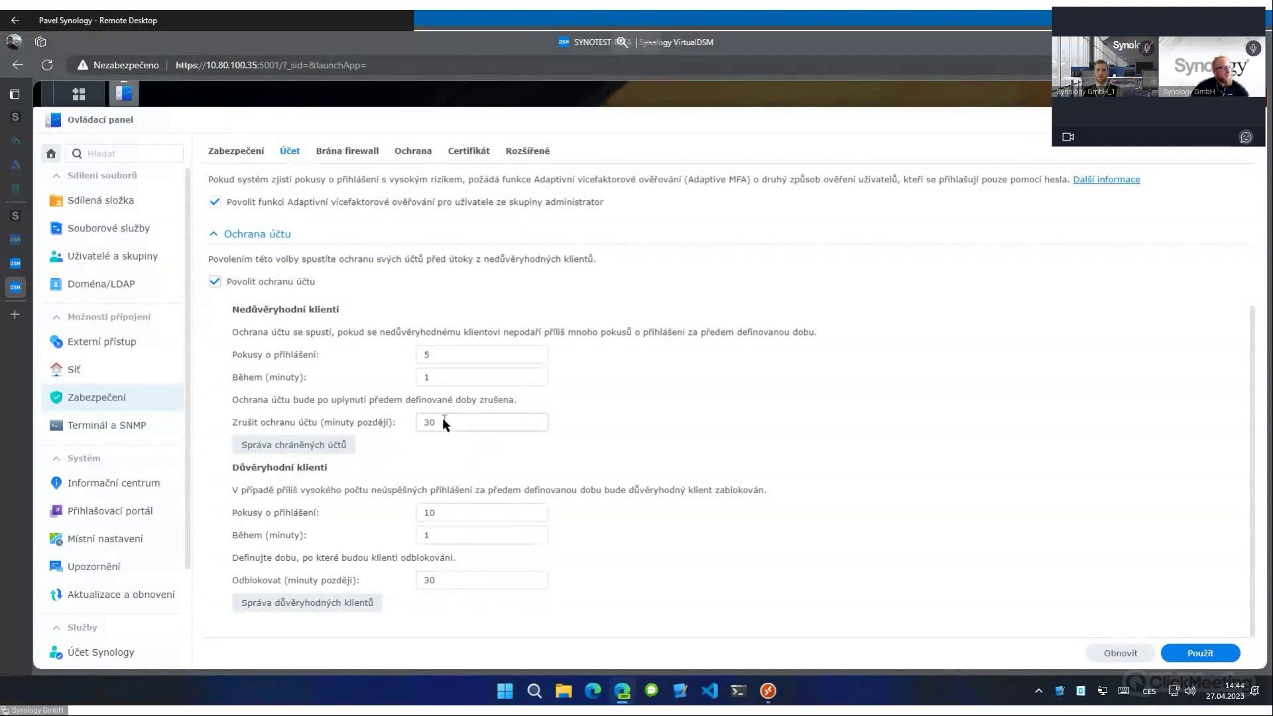
pyautogui.click(307, 282)
pyautogui.click(413, 150)
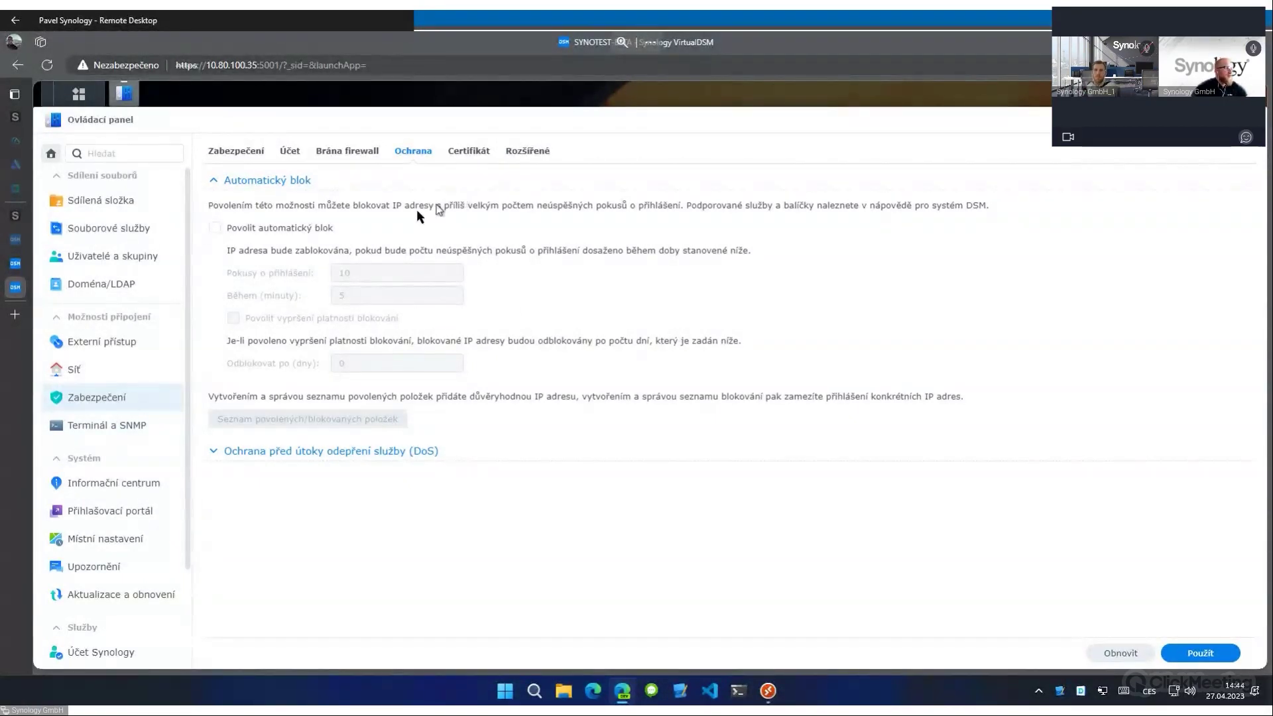
# Turn on Povolit automatický blok with 3 login attempts within 900 minutes.
pyautogui.click(311, 229)
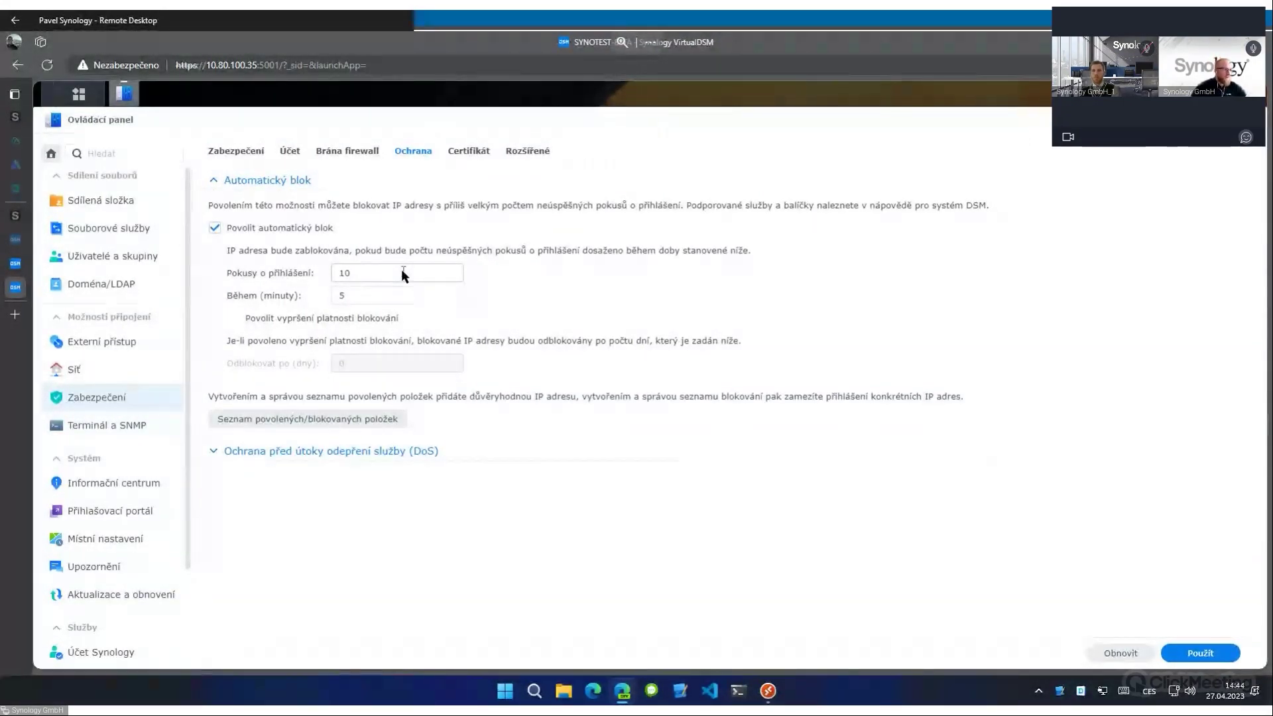
pyautogui.doubleClick(400, 269)
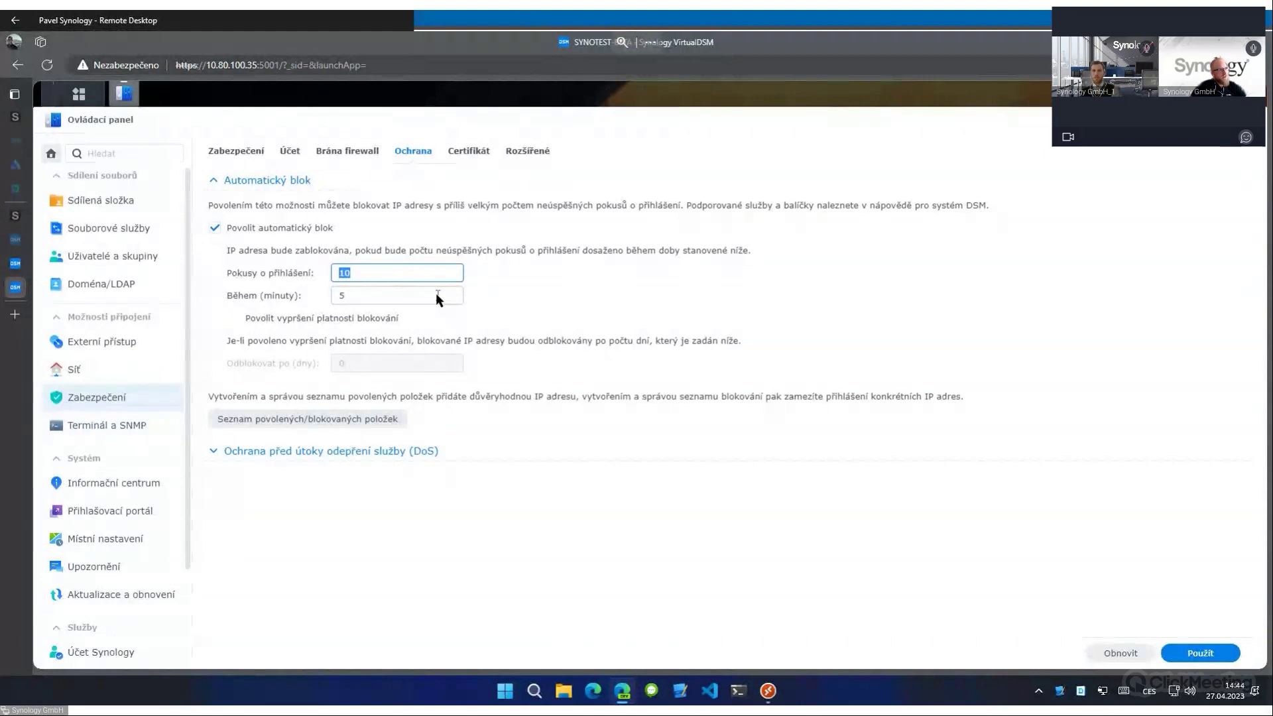
pyautogui.write('3')
pyautogui.click(436, 293)
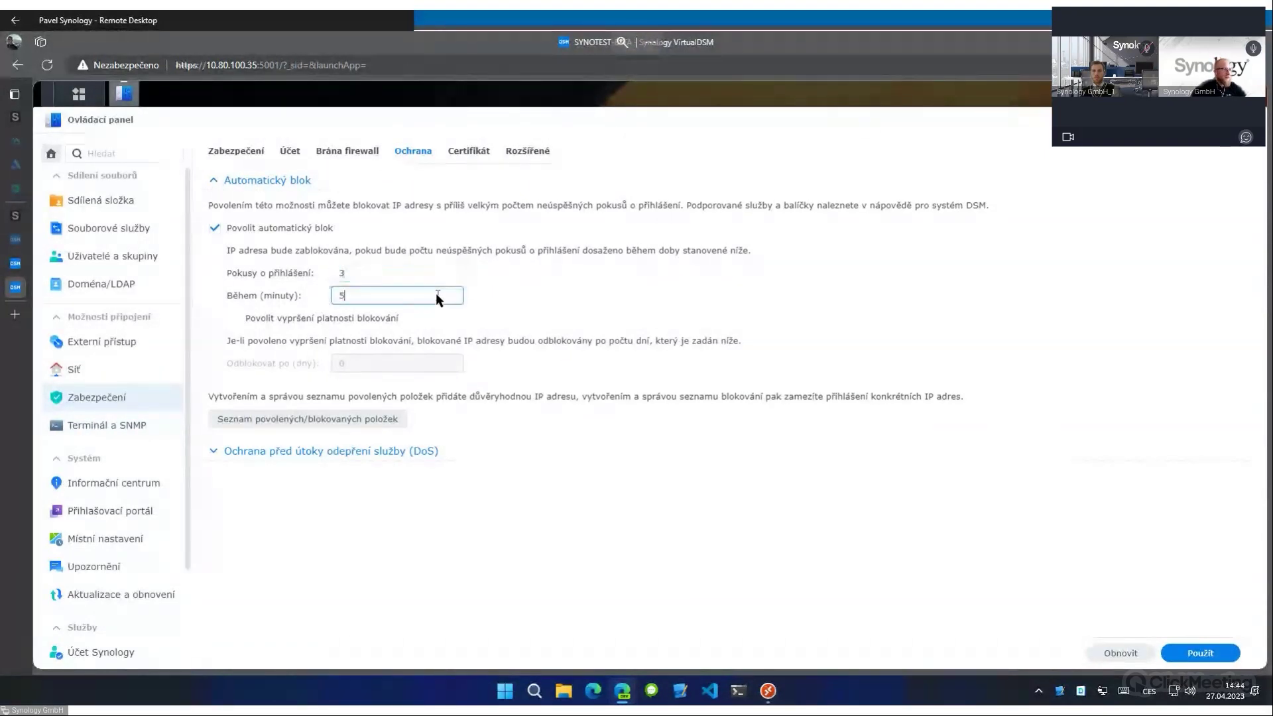
pyautogui.press('BackSpace')
pyautogui.write('900')
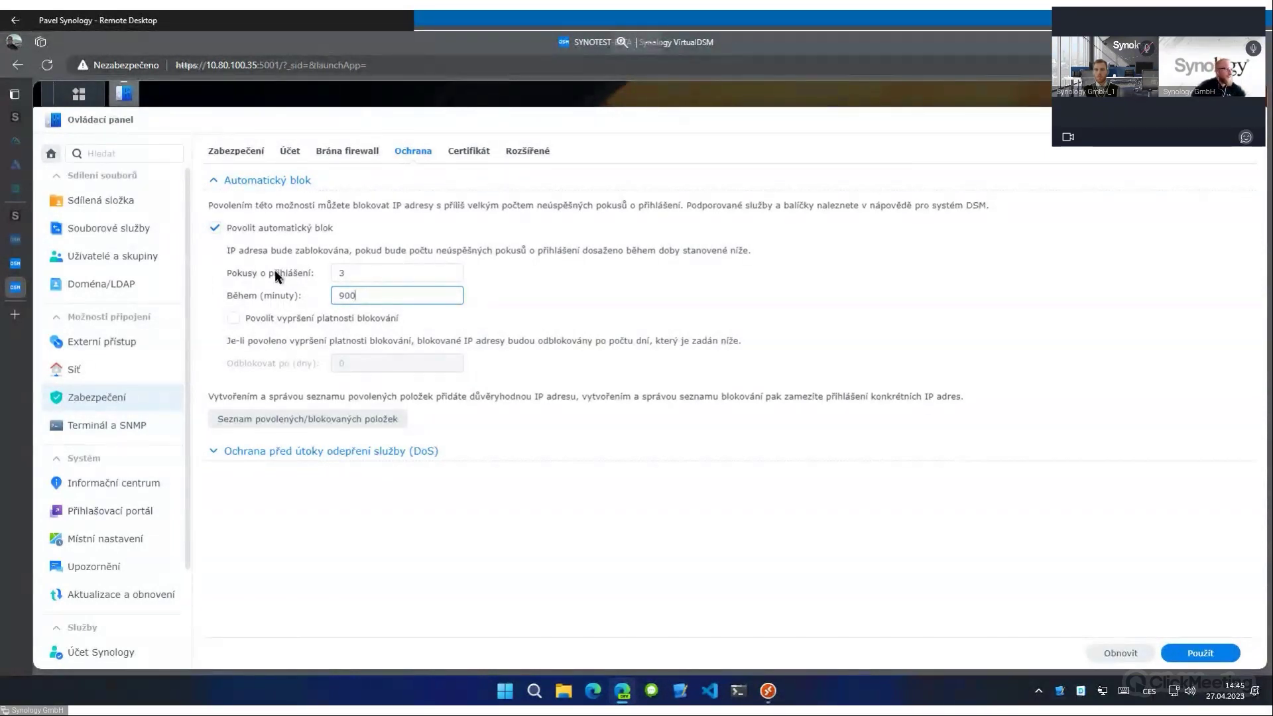
# Apply auto block settings with block expiration off, then show the allow/block lists.
pyautogui.click(305, 317)
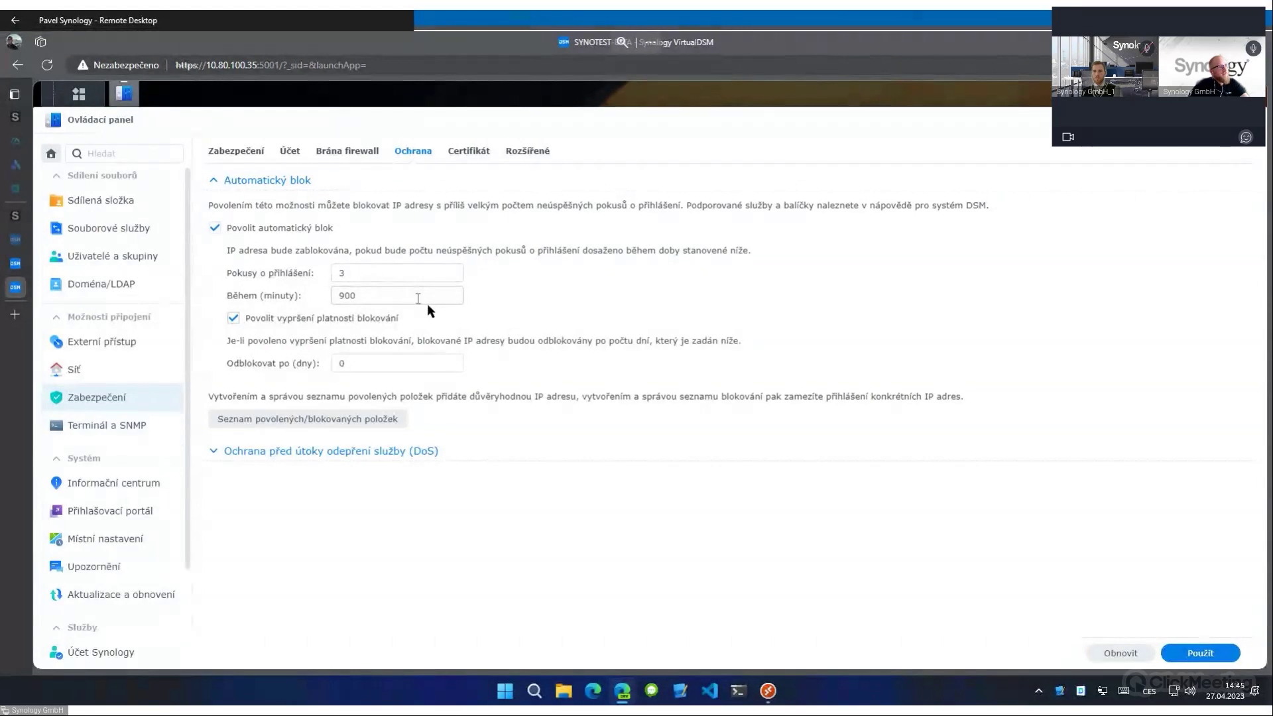
pyautogui.click(382, 320)
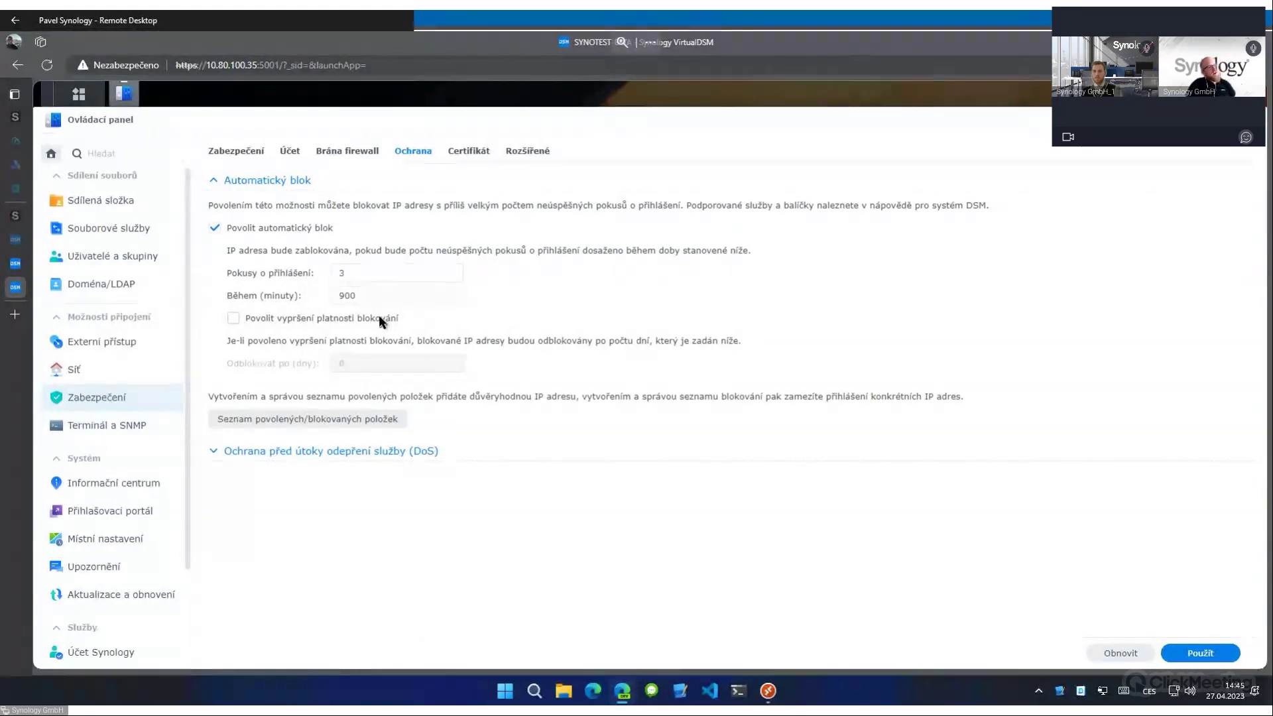
pyautogui.click(1199, 654)
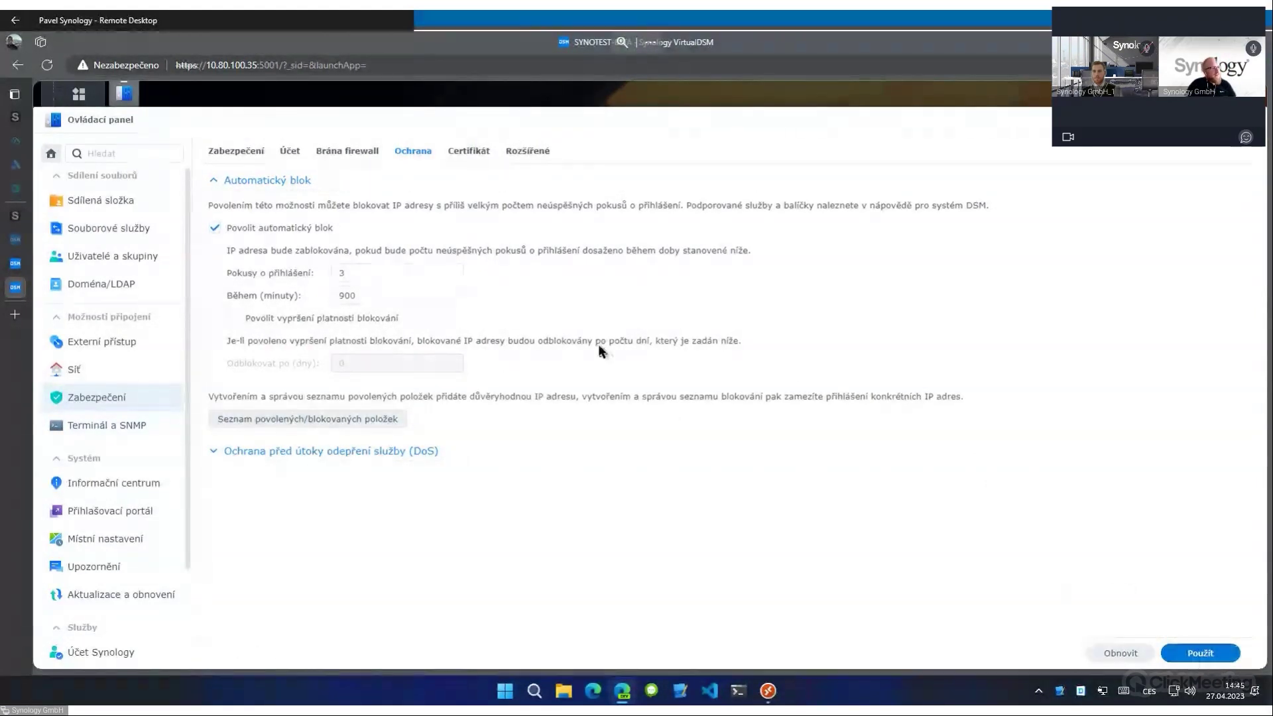
pyautogui.click(392, 418)
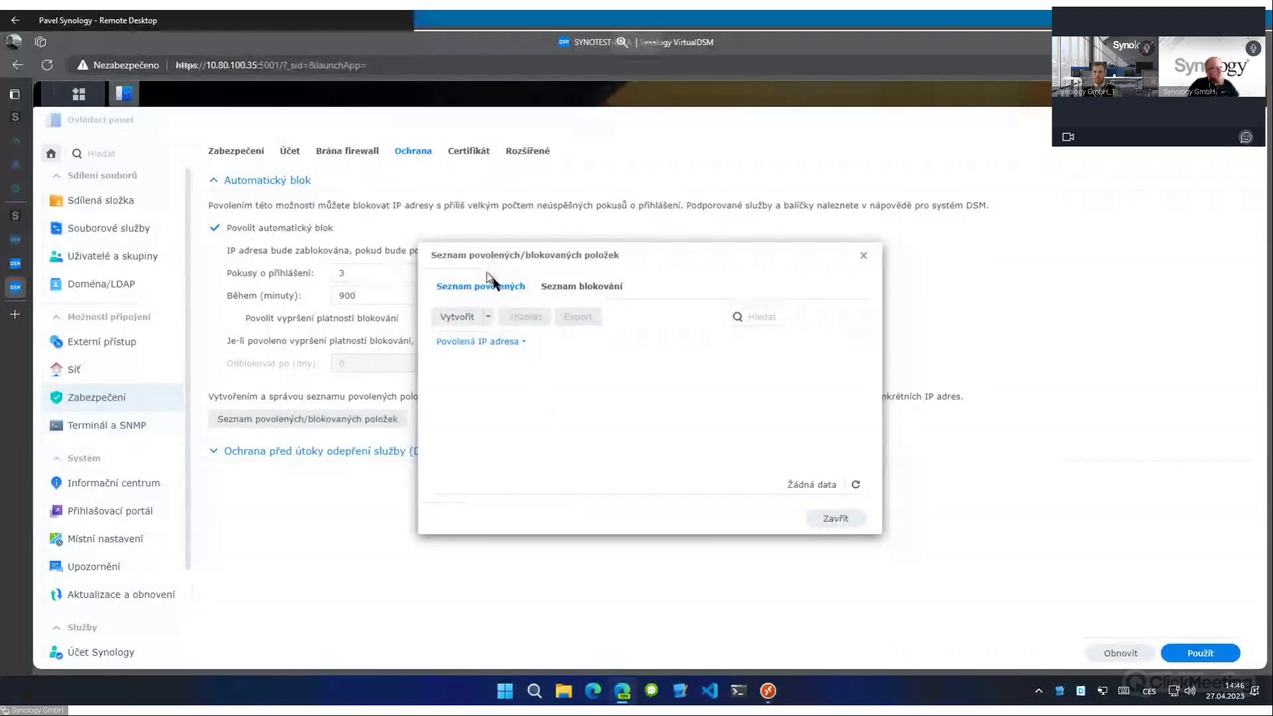
# Check the blocked addresses list is empty, close it, and bring up the remote PowerShell window.
pyautogui.click(570, 287)
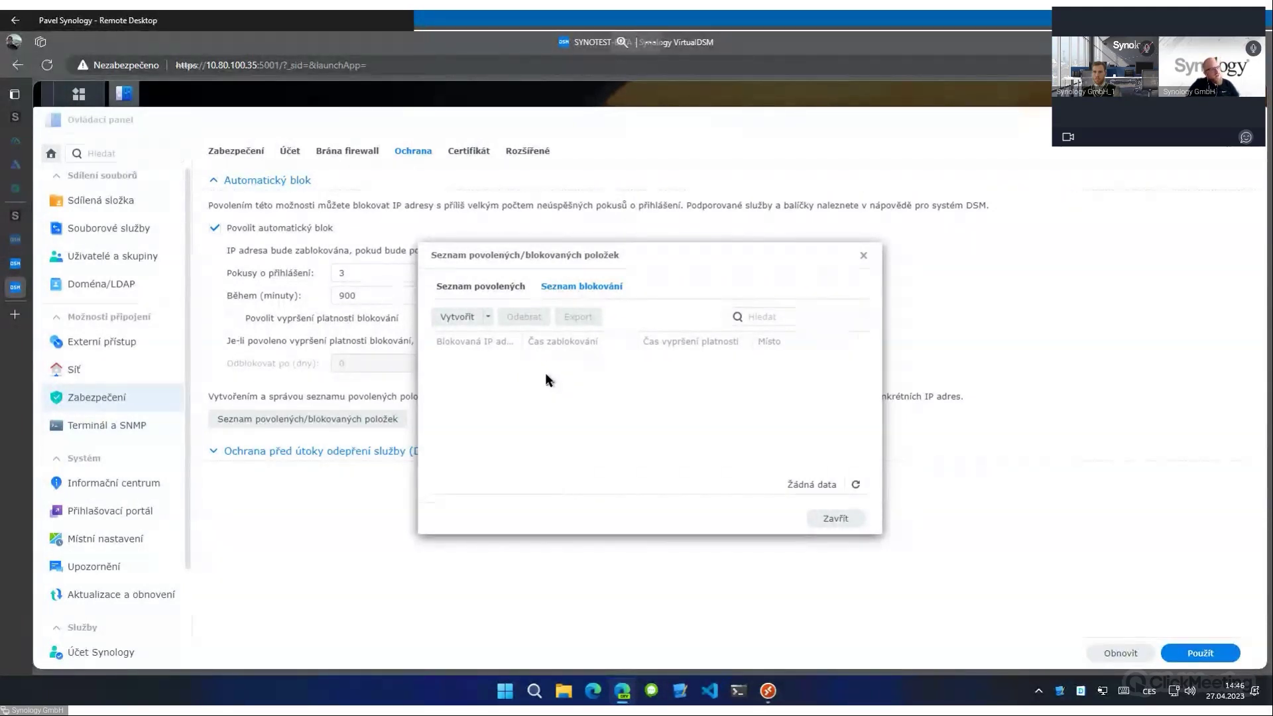
pyautogui.click(488, 316)
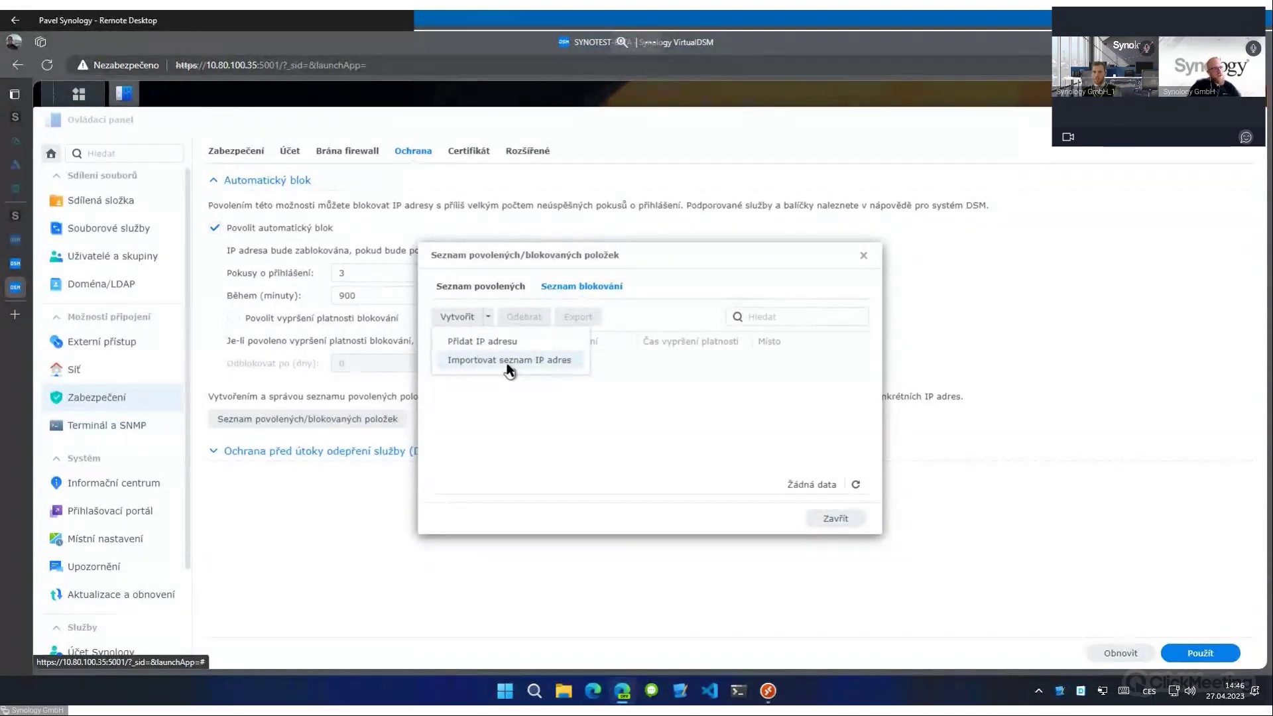
pyautogui.click(668, 442)
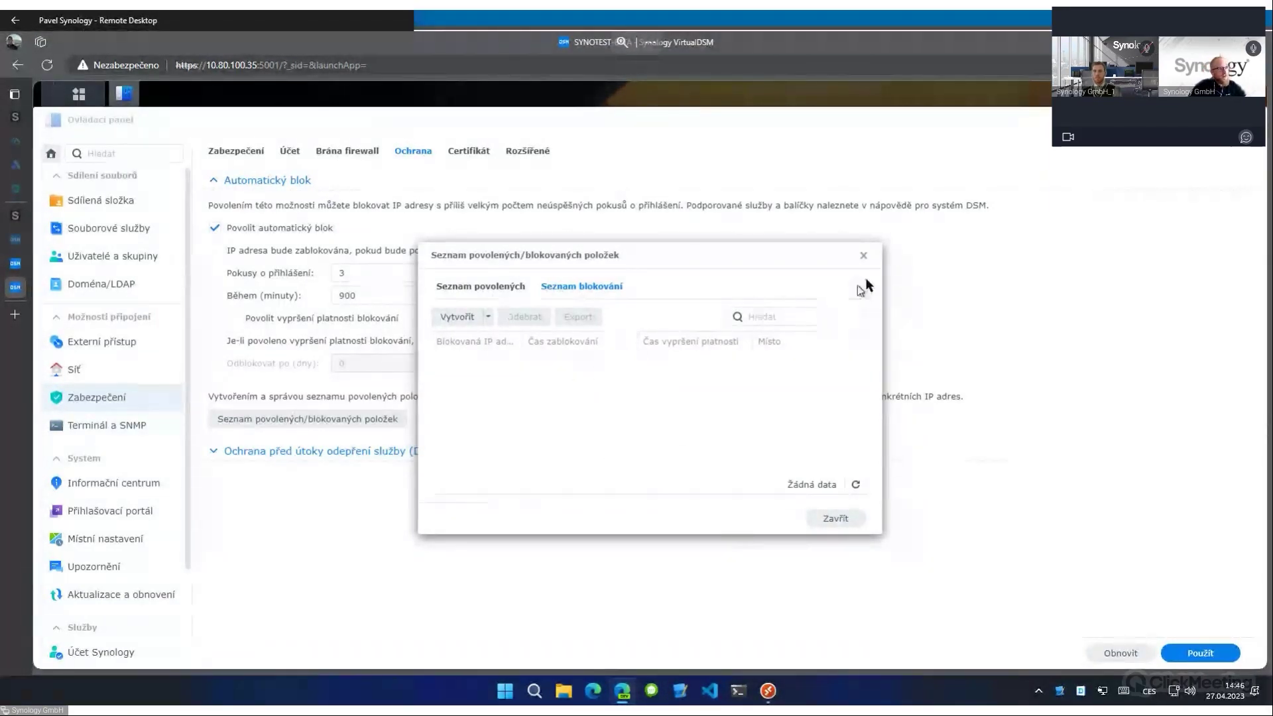
pyautogui.click(862, 255)
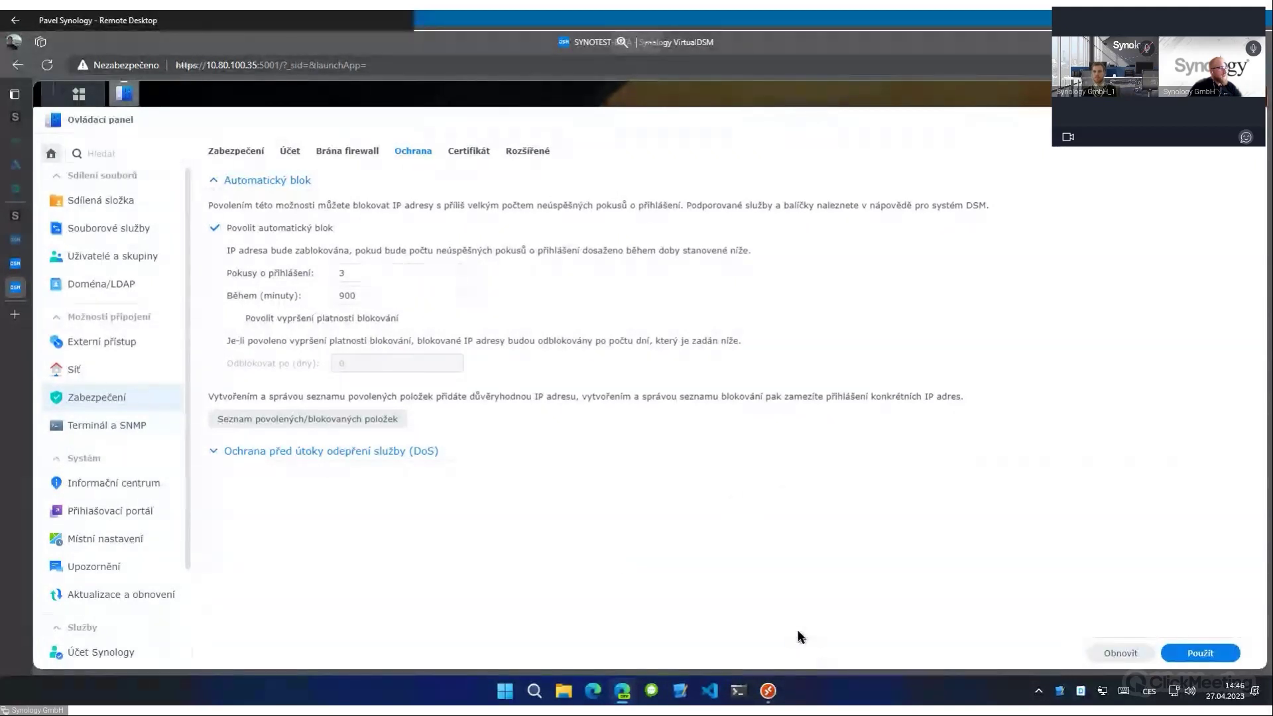
pyautogui.click(770, 691)
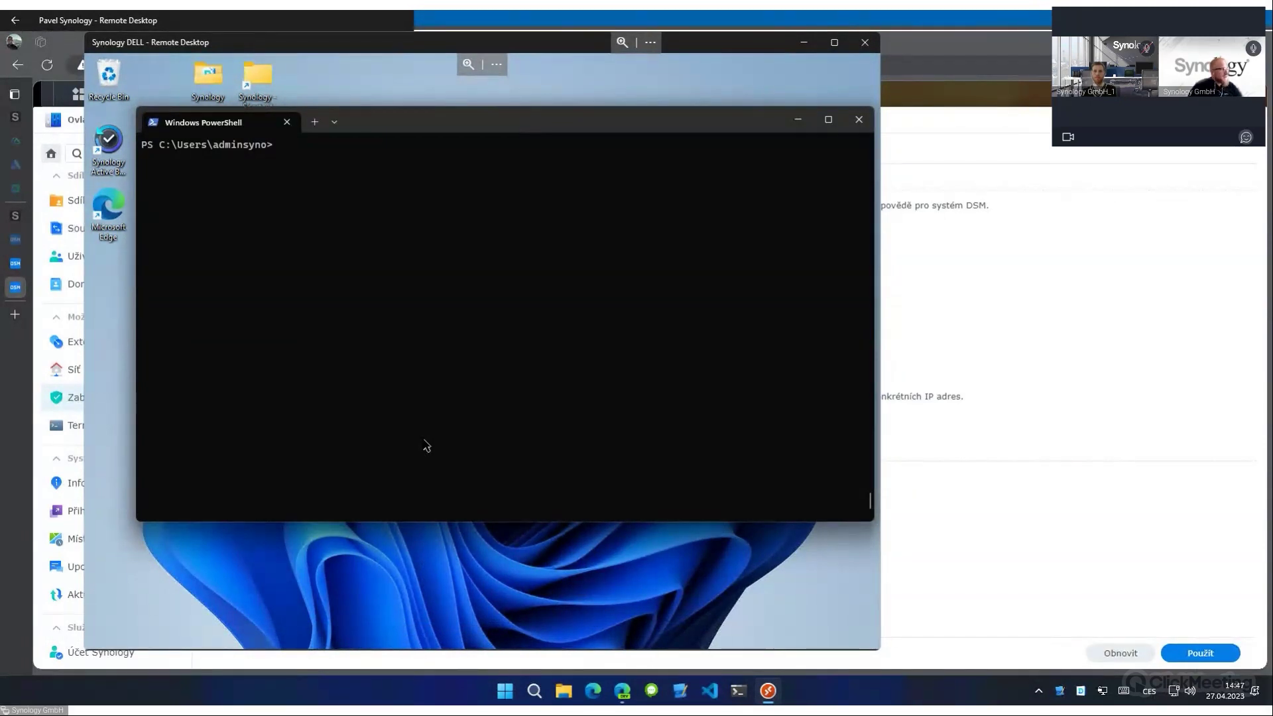
# Check the Control Panel's Terminal & SNMP page, confirming SSH is enabled on port 22.
pyautogui.click(1006, 505)
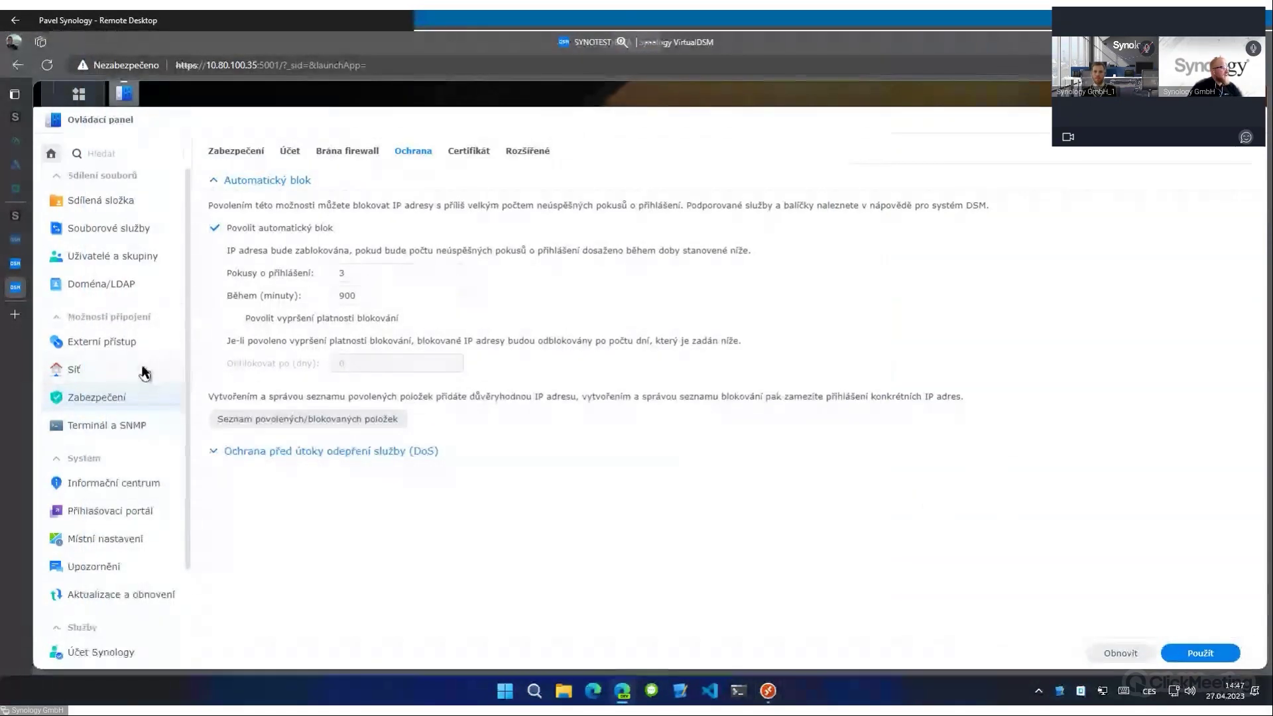
pyautogui.click(159, 424)
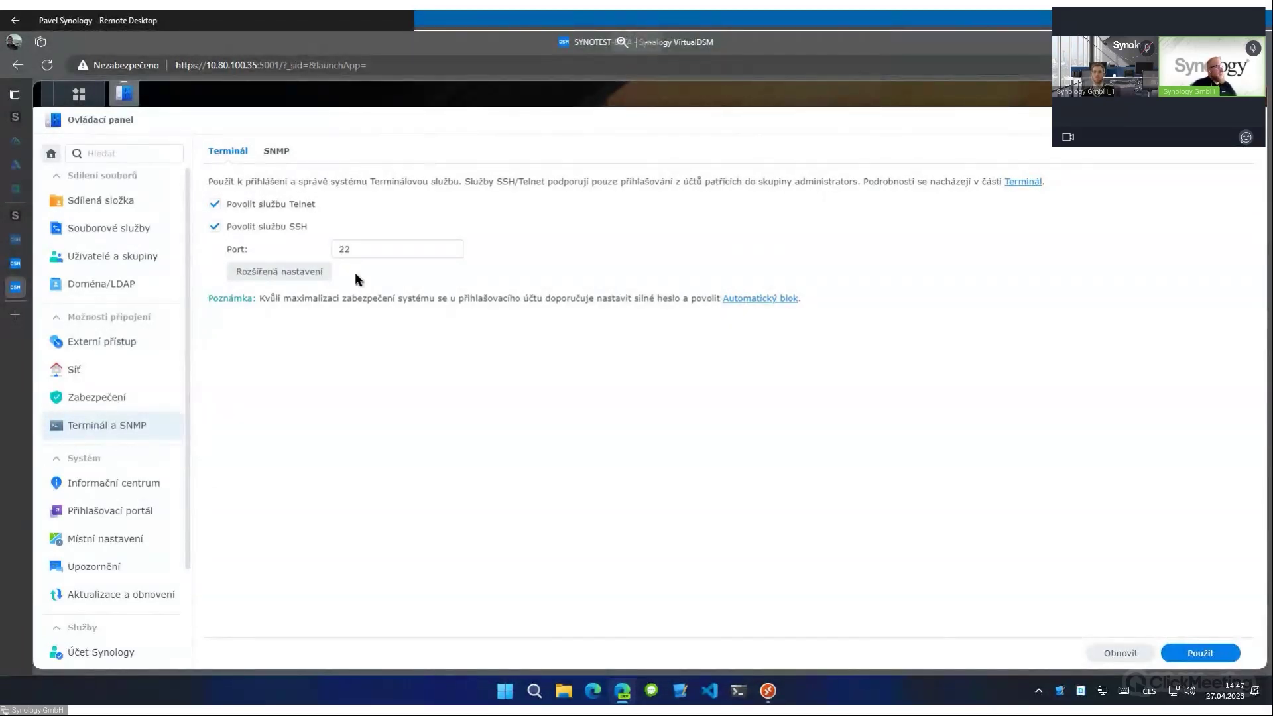
pyautogui.click(768, 691)
pyautogui.hotkey('ctrl', 'v')
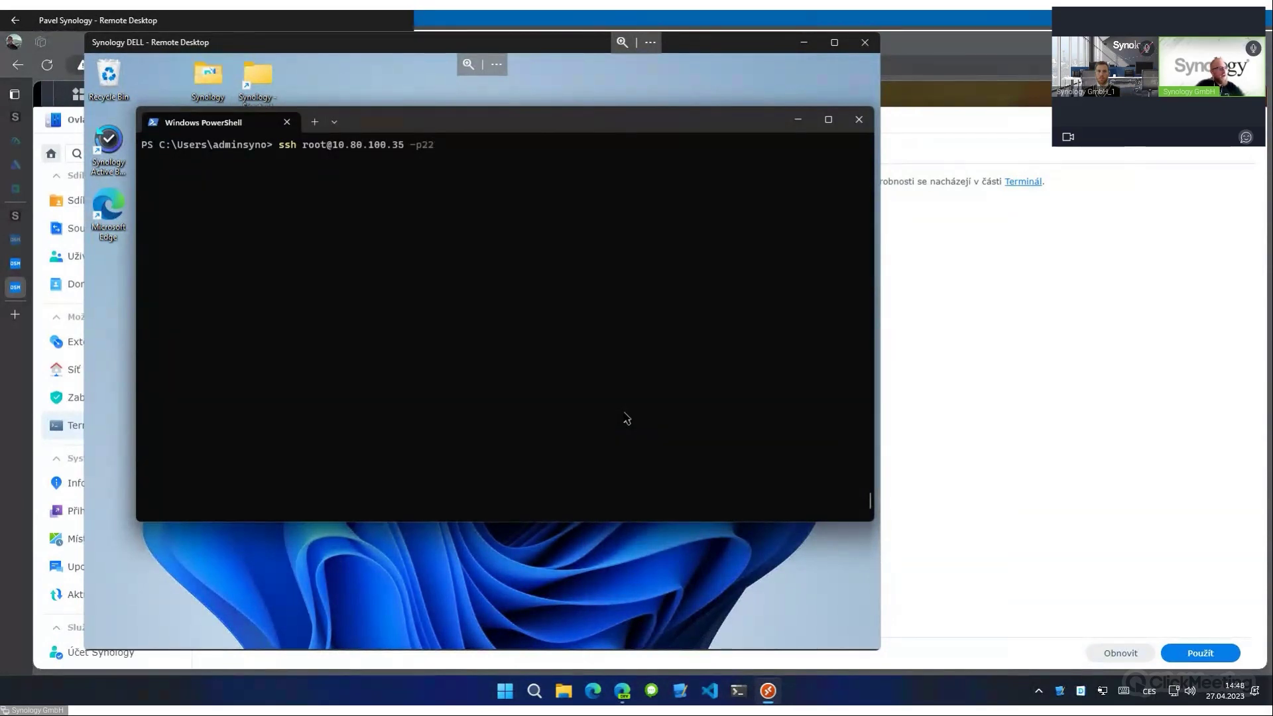
pyautogui.press('Return')
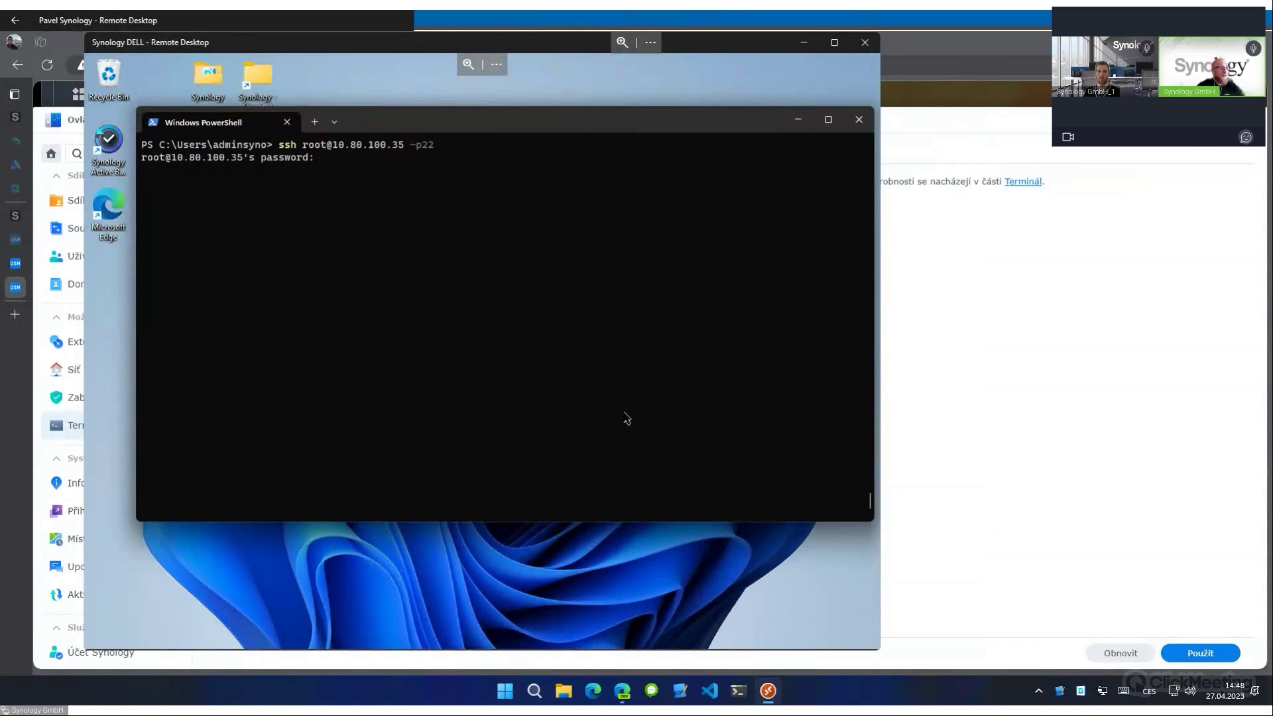
pyautogui.press('Return')
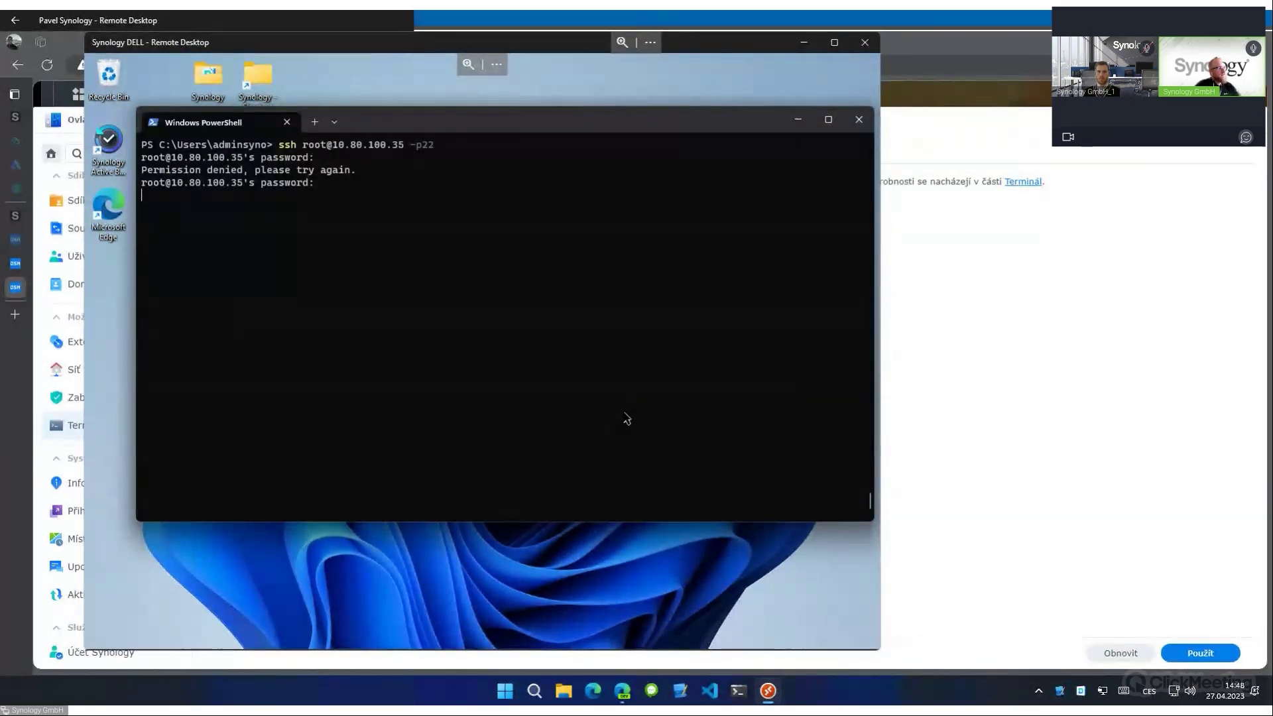
pyautogui.press('Return')
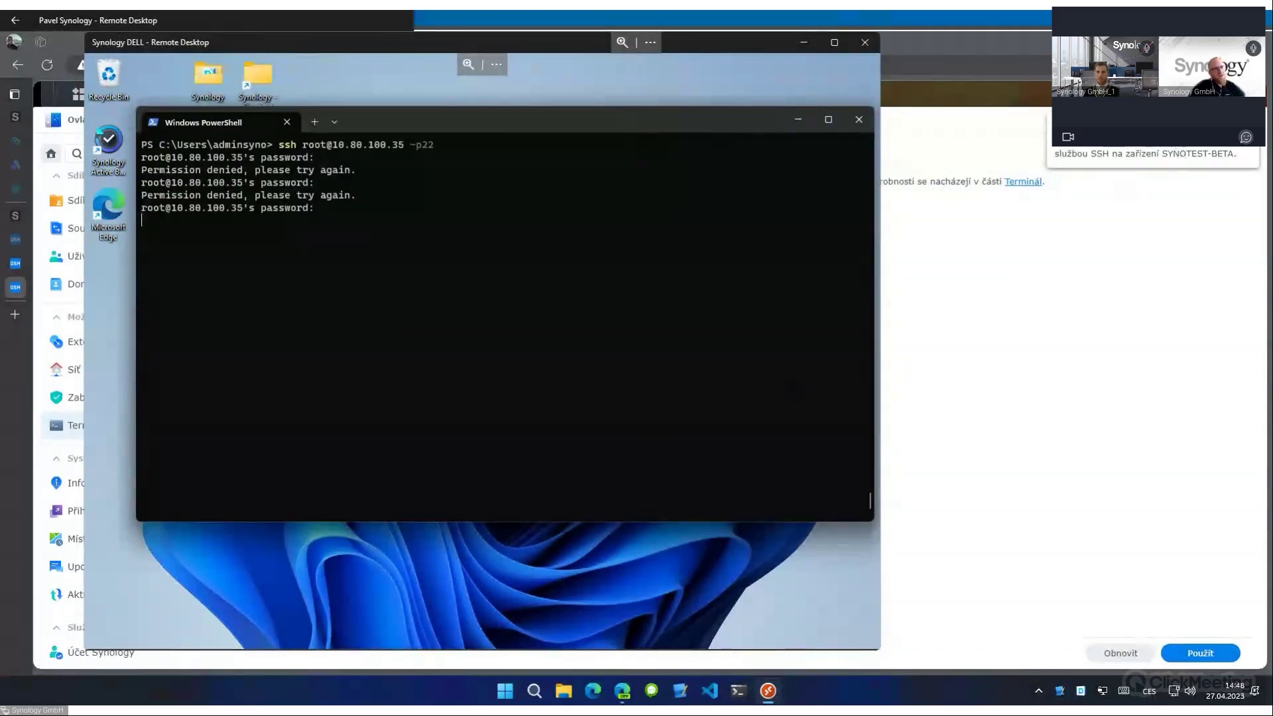
pyautogui.press('Return')
pyautogui.write('sdaads')
pyautogui.press('Return')
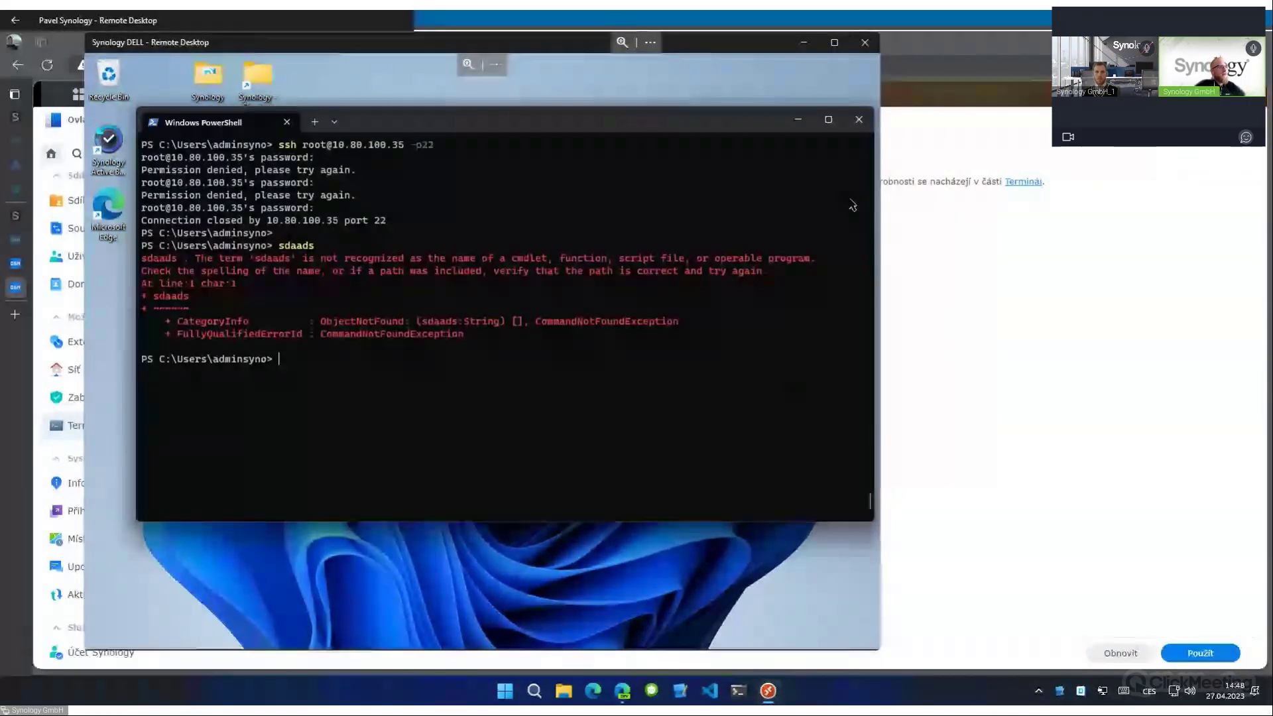
pyautogui.hotkey('ctrl', 'l')
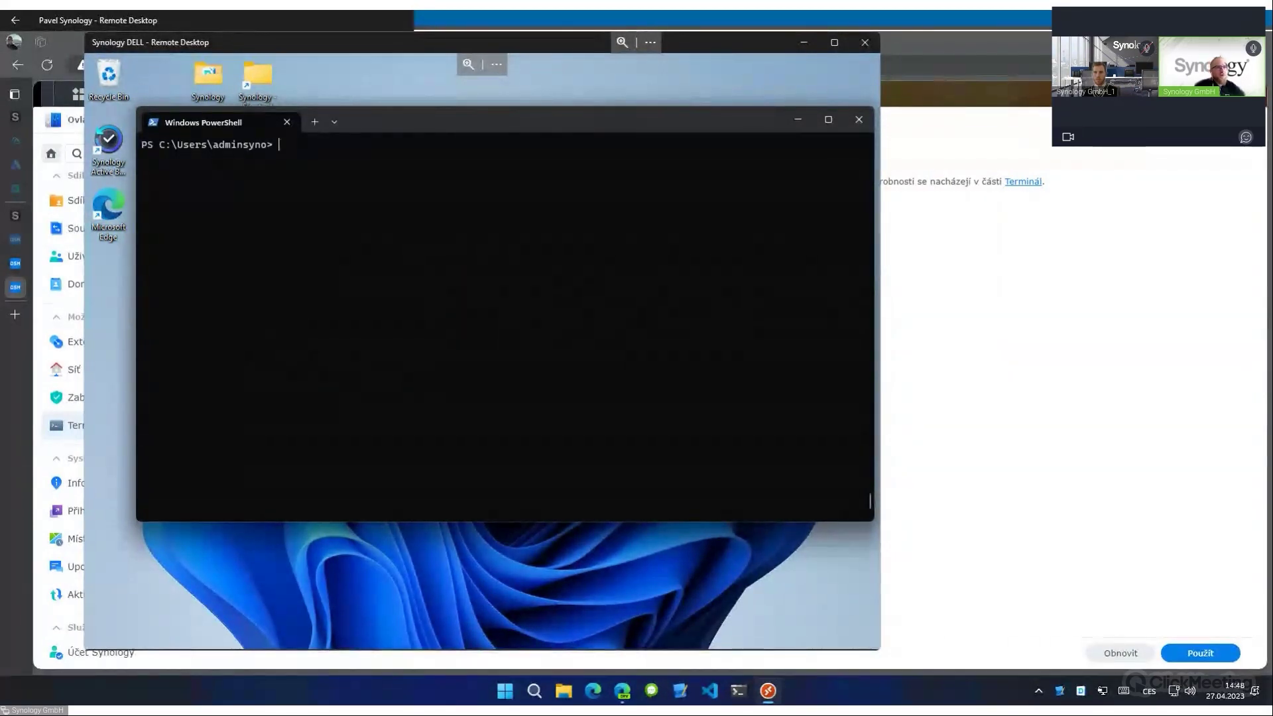
pyautogui.hotkey('alt', 'Tab')
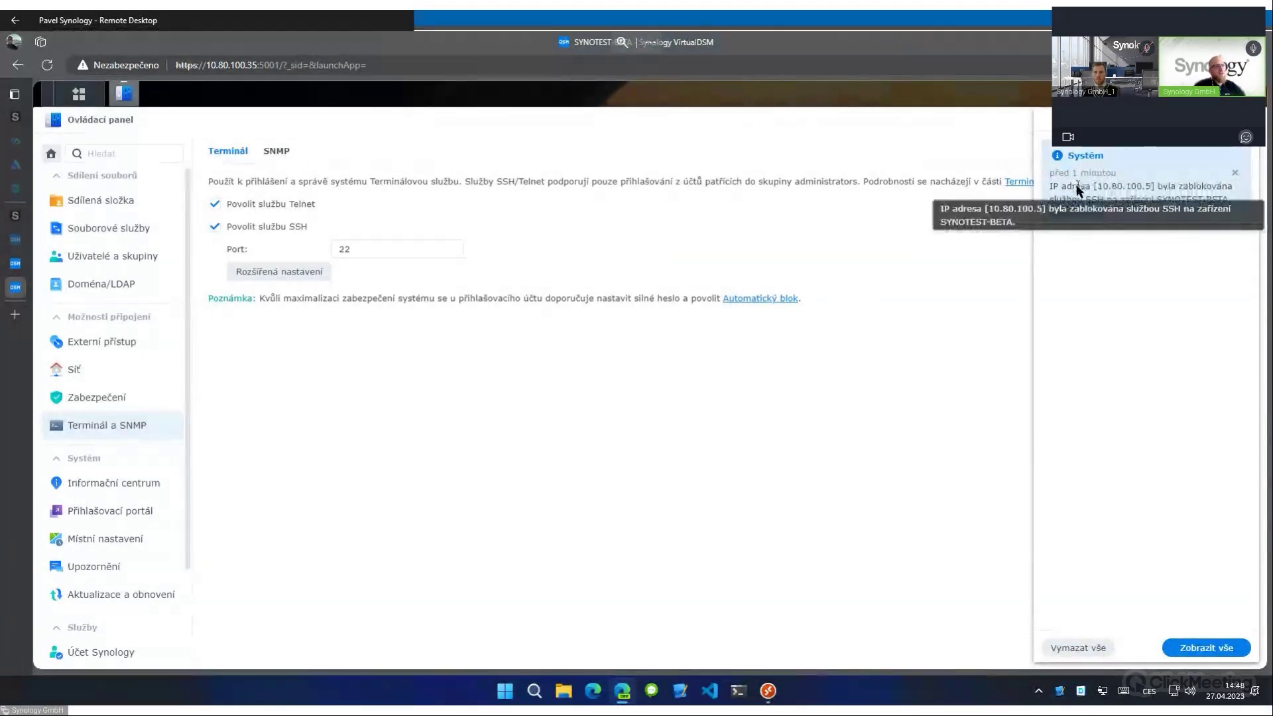
# Read the System notification that 10.80.100.5 was blocked for SSH.
pyautogui.click(1132, 182)
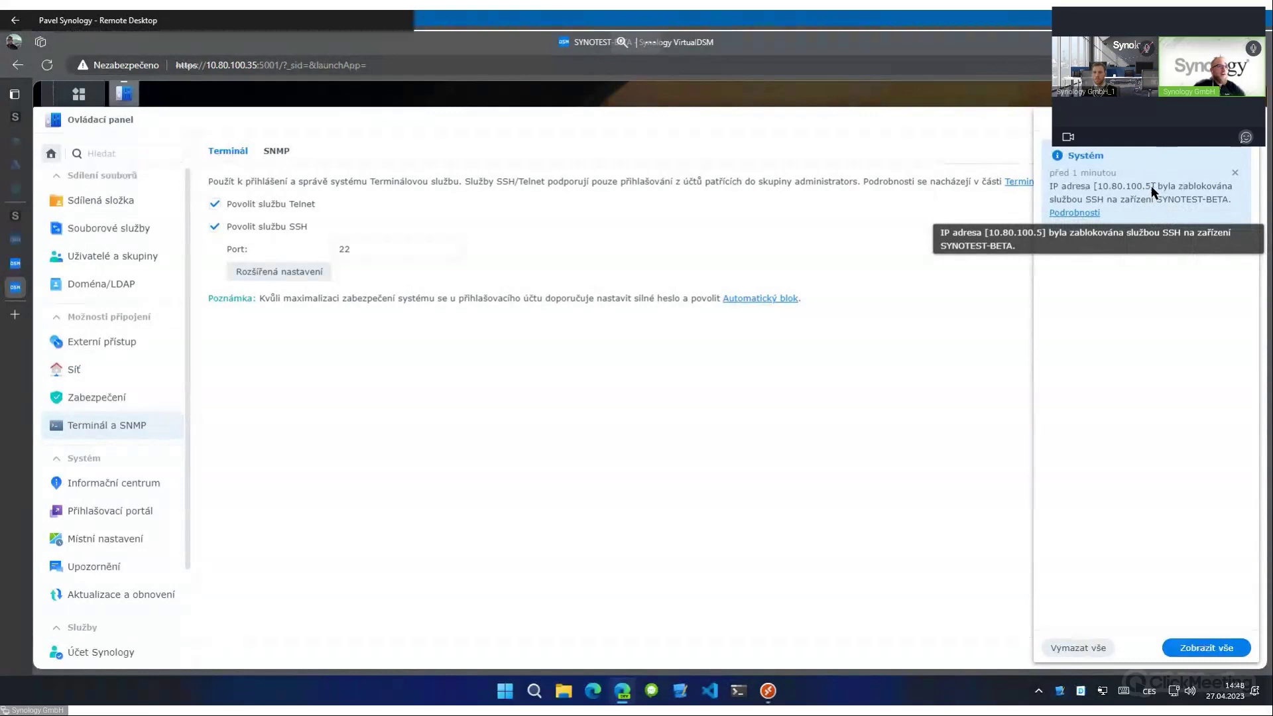
pyautogui.moveTo(1095, 187); pyautogui.dragTo(1095, 187)
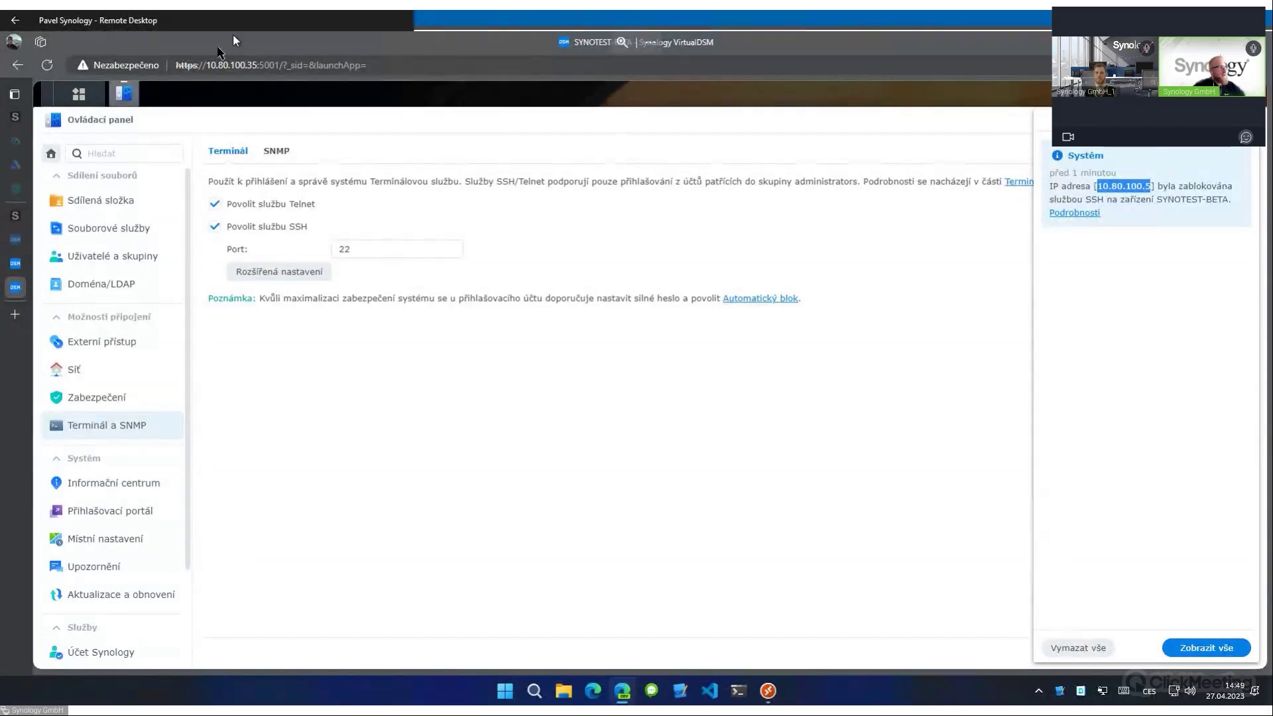
pyautogui.click(78, 94)
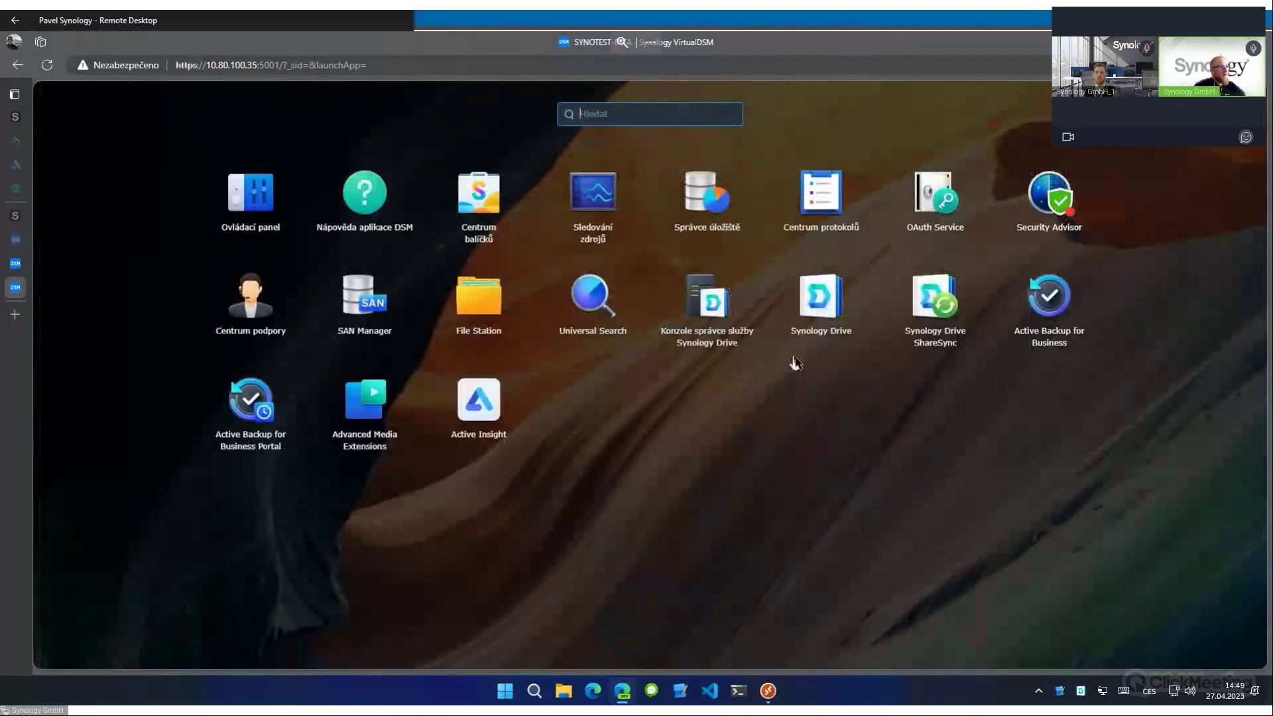
# Review the Centrum protokolů entries for the failed root SSH logins and the 10.80.100.5 block.
pyautogui.click(822, 205)
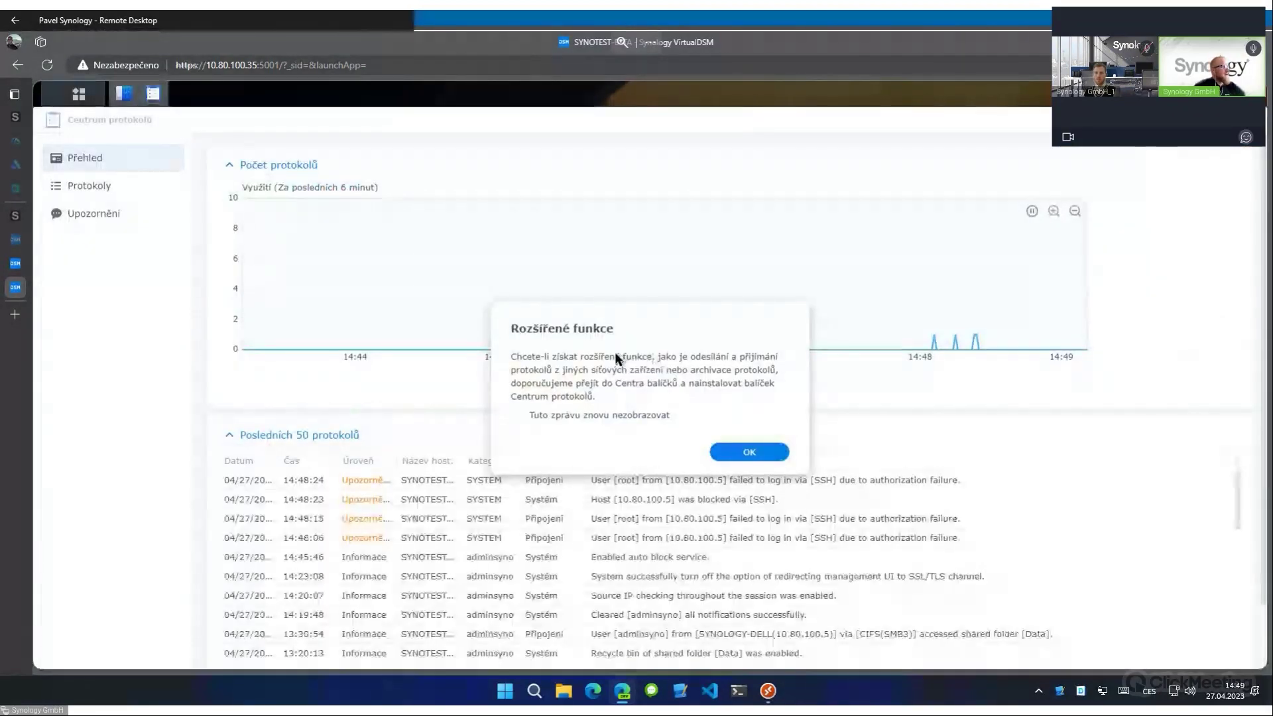
pyautogui.click(739, 457)
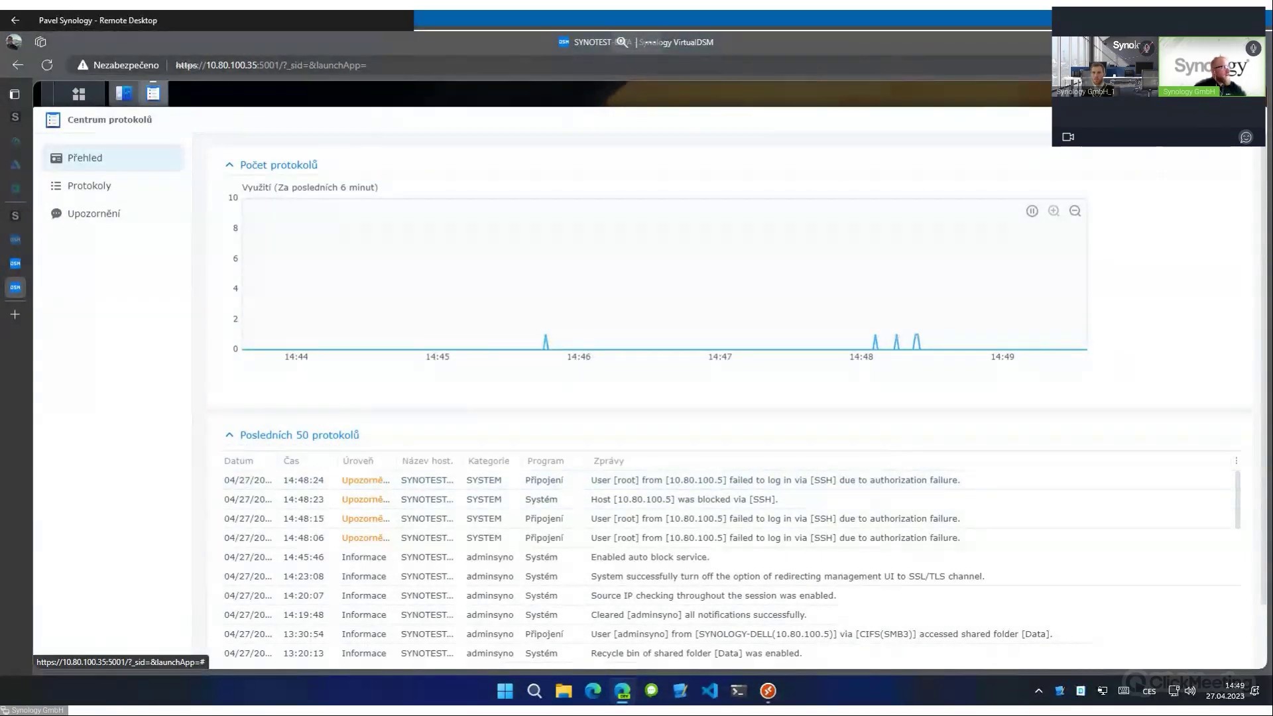
pyautogui.click(123, 93)
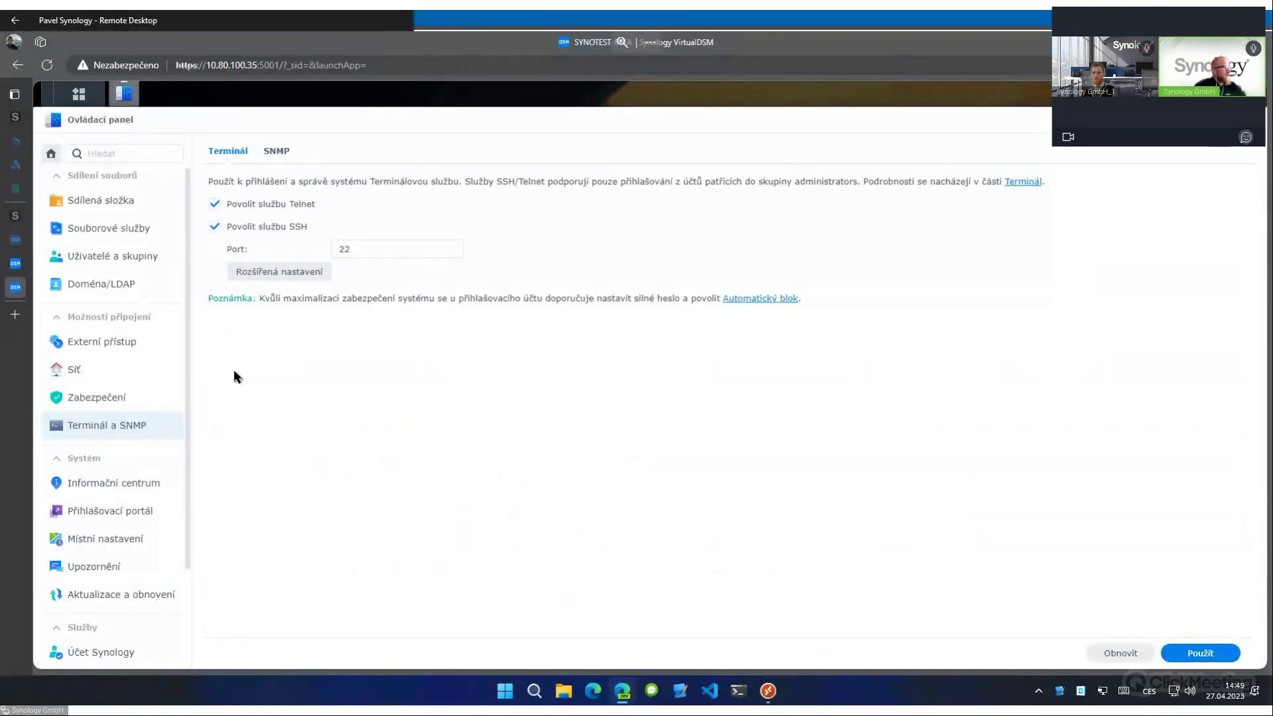
# Delete 10.80.100.5 from the Security protection block list.
pyautogui.click(145, 396)
pyautogui.click(415, 152)
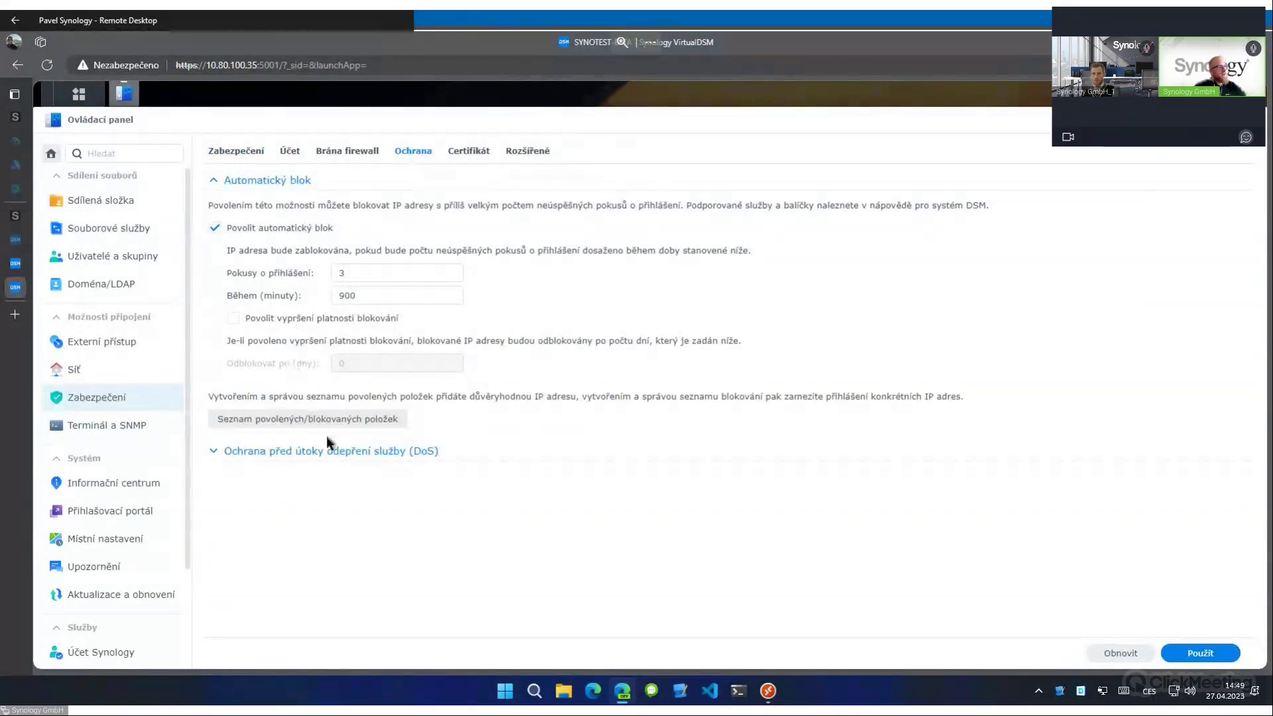
pyautogui.click(324, 419)
pyautogui.click(598, 286)
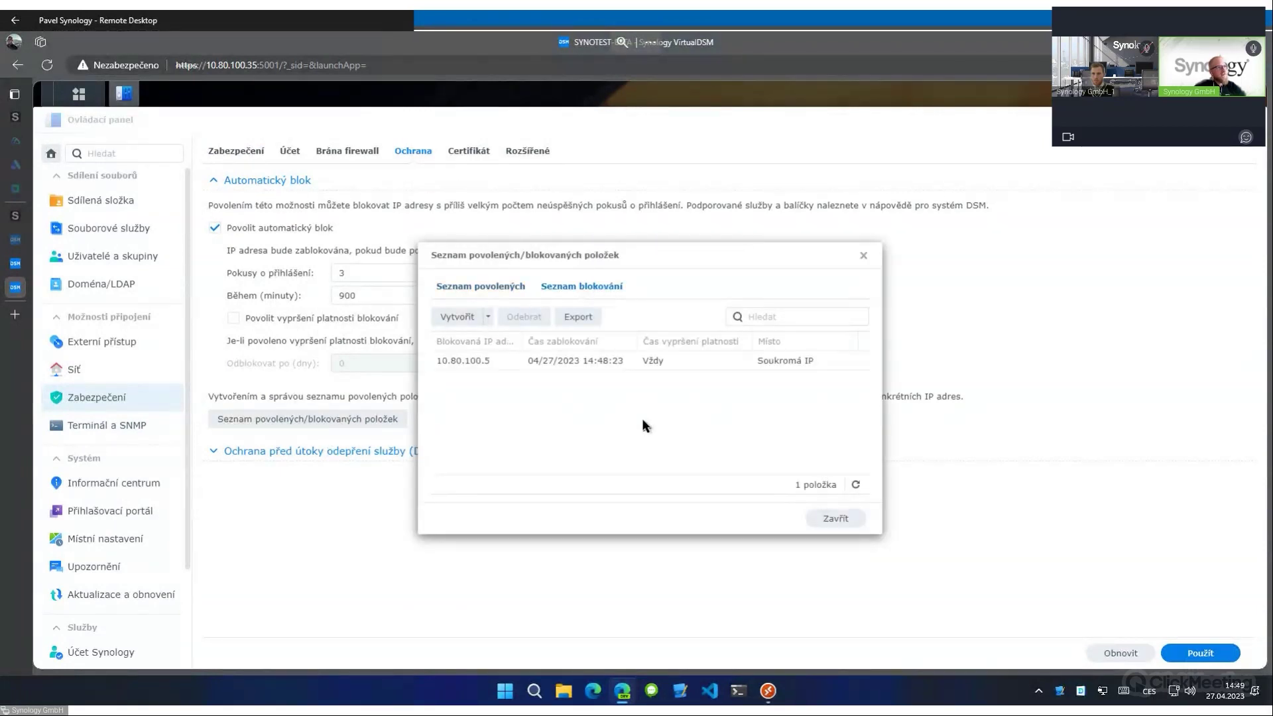
pyautogui.click(504, 366)
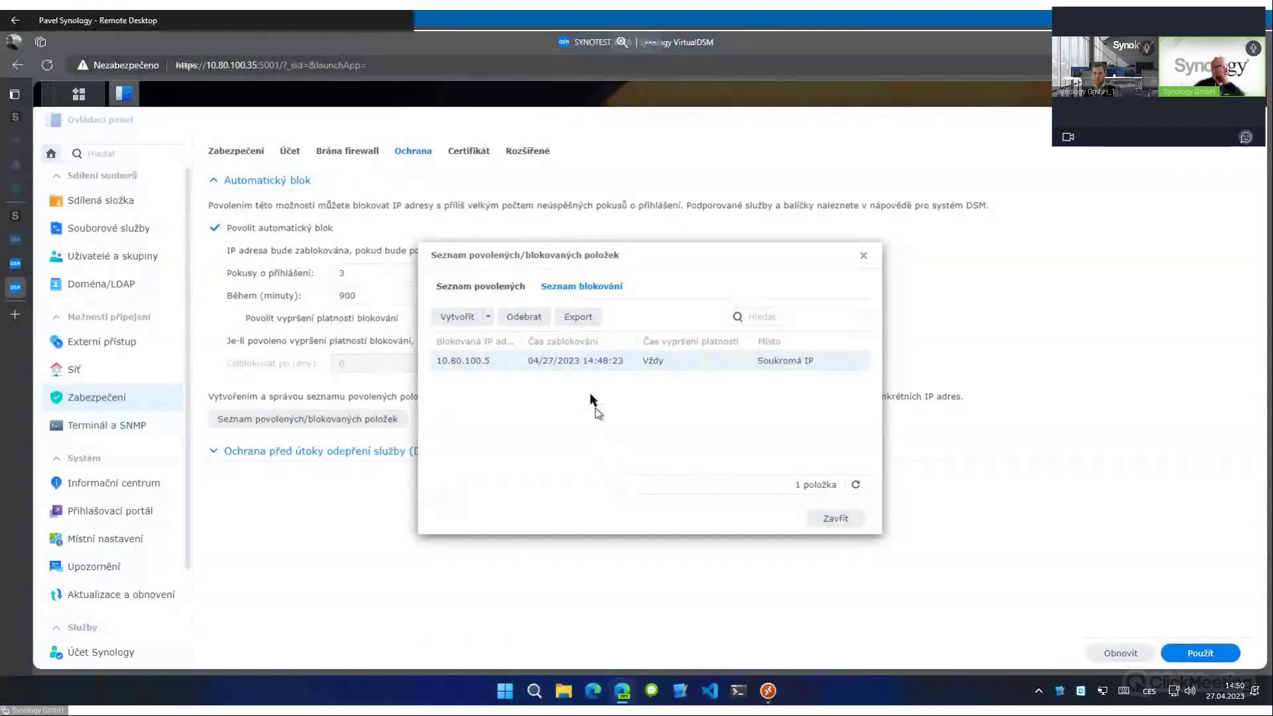
pyautogui.click(523, 316)
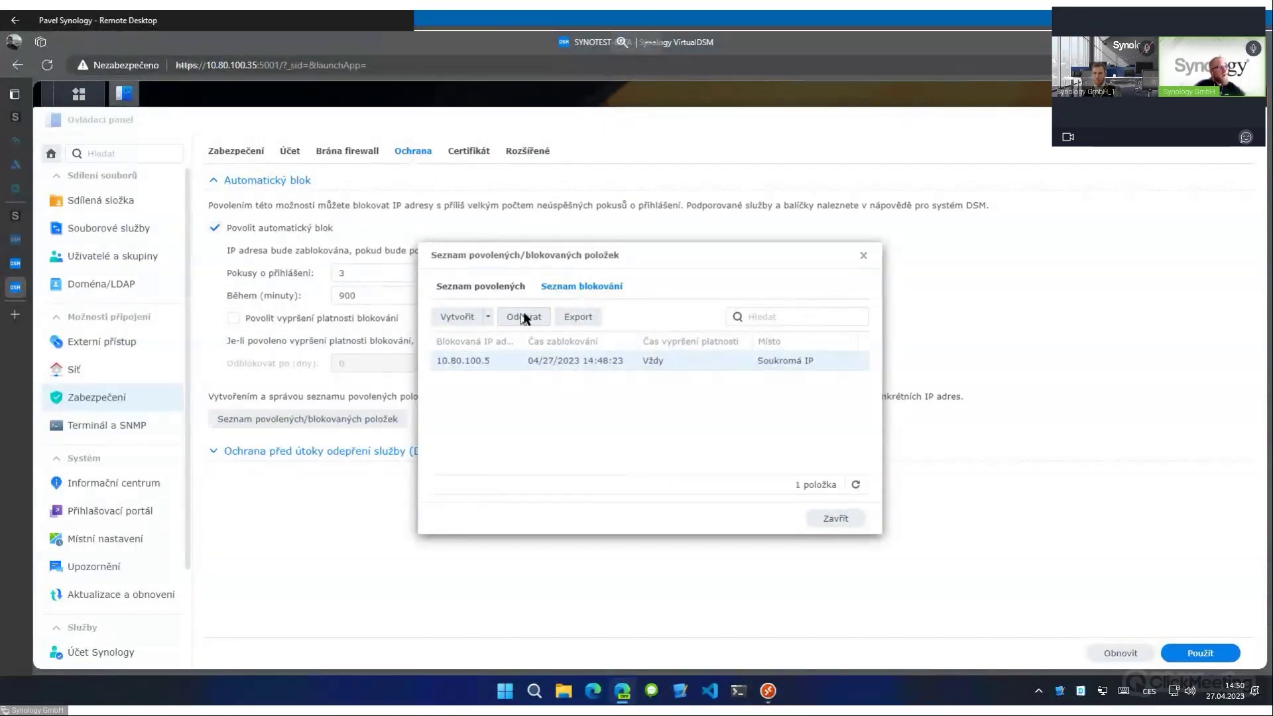
pyautogui.click(752, 407)
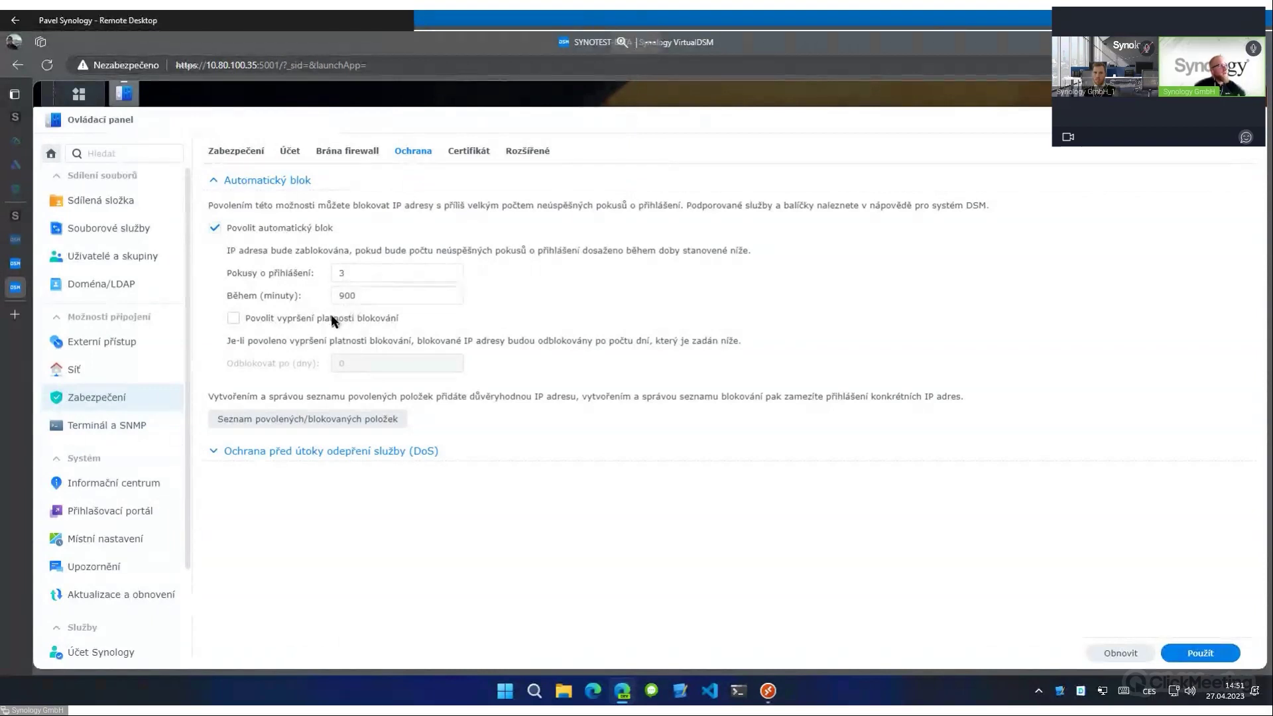
# In the Login Portal's DSM settings (ports 5000/5001), tick redirecting HTTP connections to HTTPS.
pyautogui.click(145, 512)
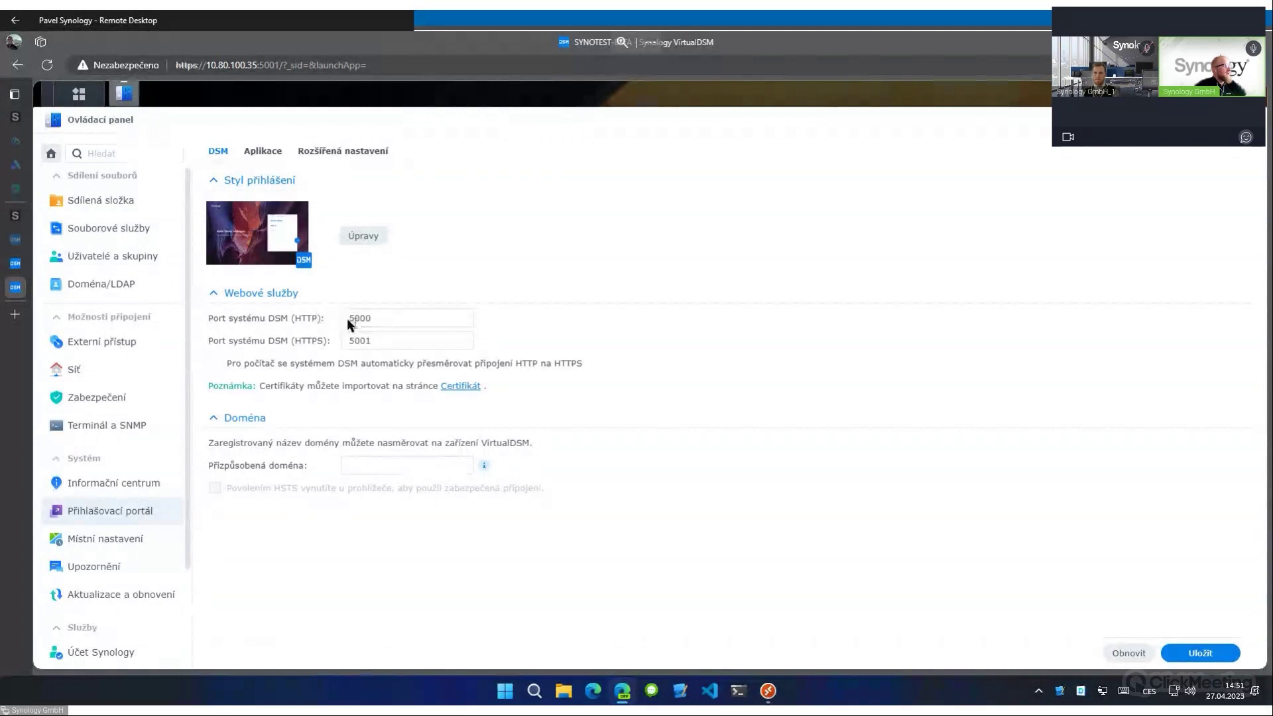
pyautogui.click(305, 318)
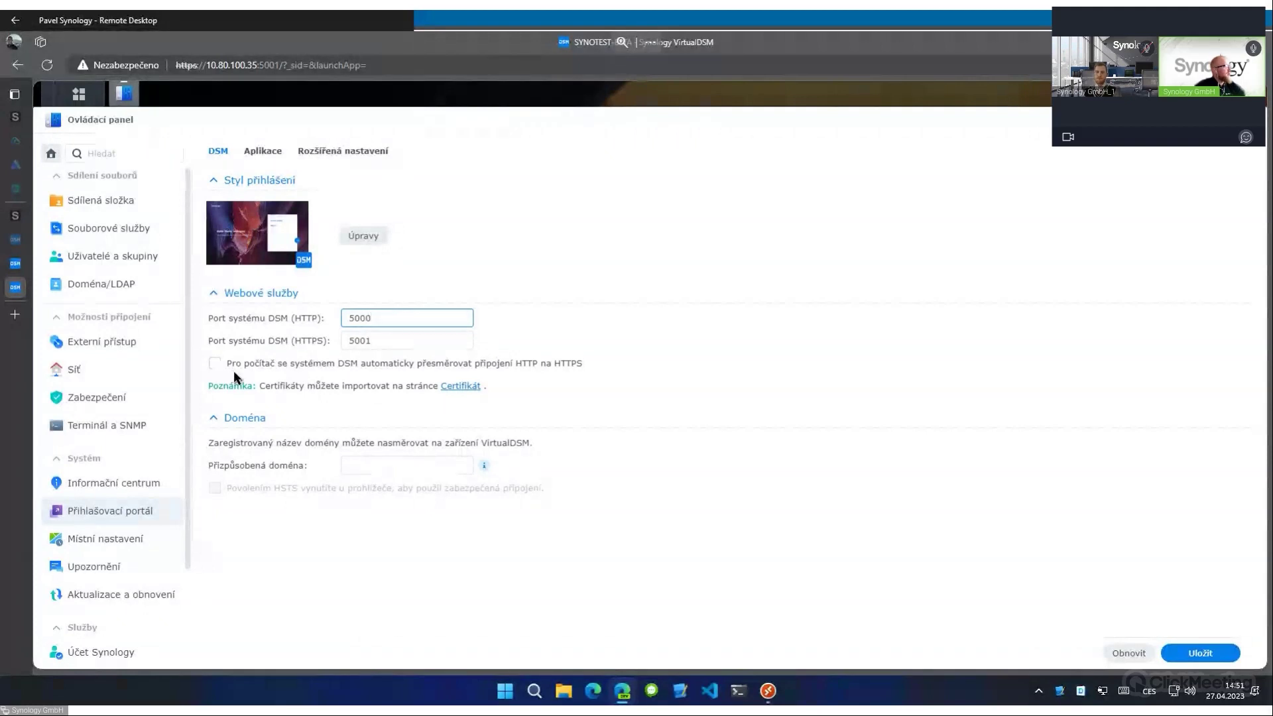
pyautogui.click(213, 365)
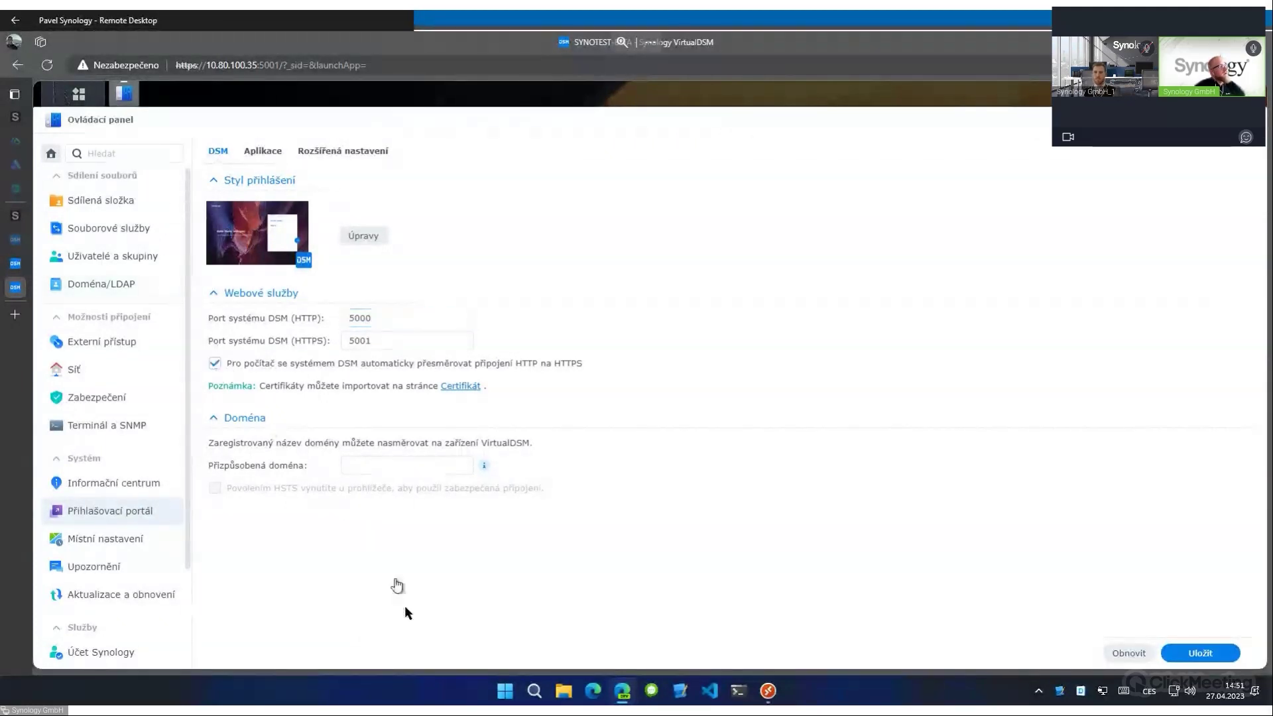
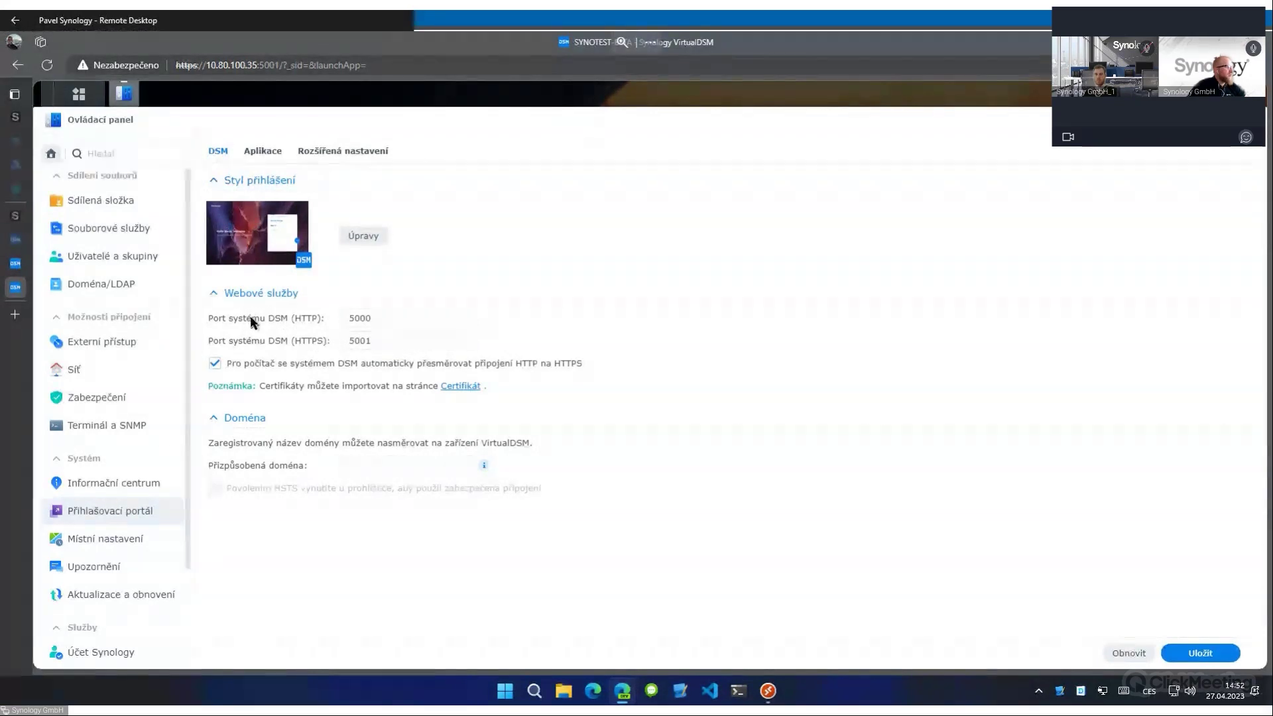
# Discard the unsaved login portal changes and show the File Services FTP settings.
pyautogui.click(154, 230)
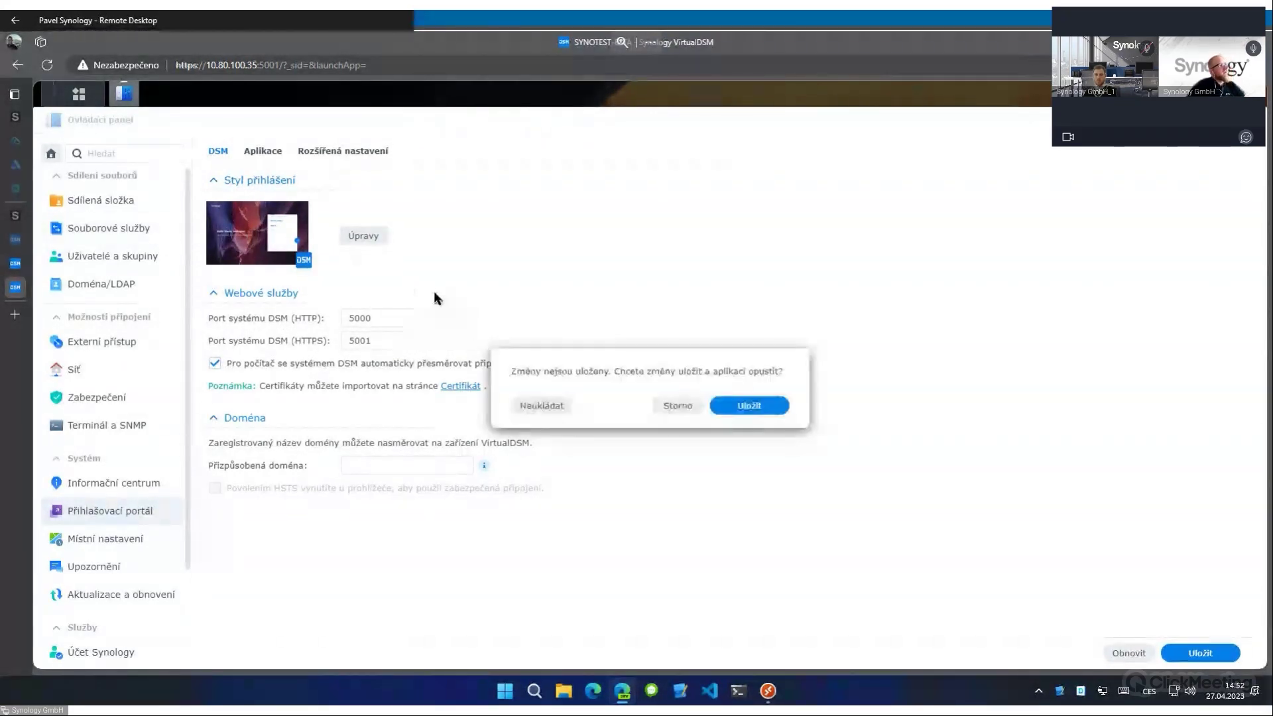
pyautogui.click(549, 406)
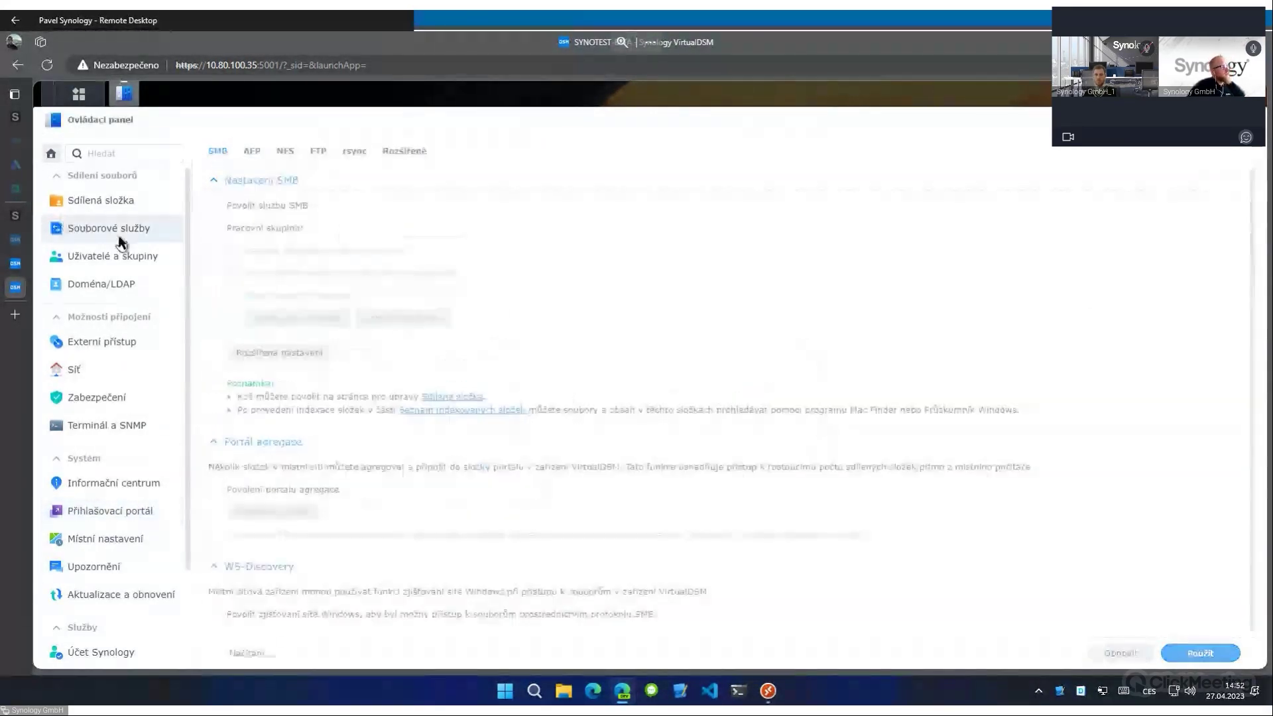
pyautogui.click(324, 152)
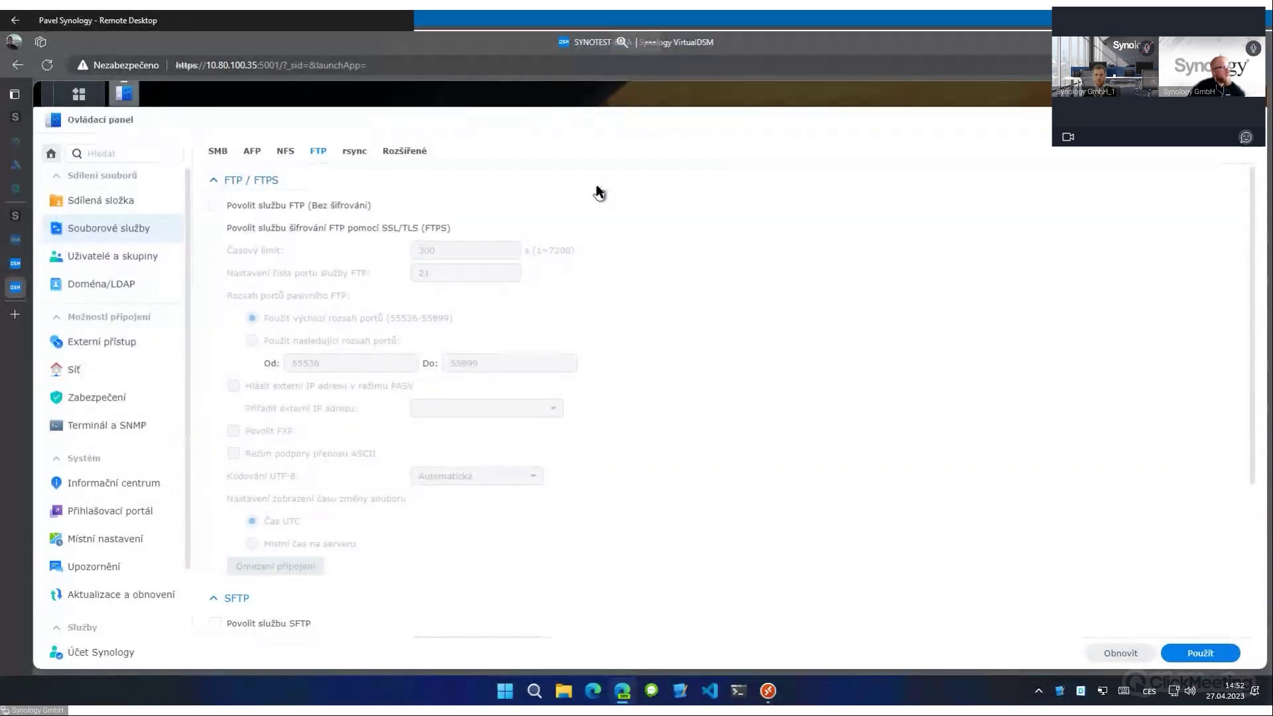
# Enable the FTP service (port 21) and the SFTP service (port 22), then head to External Access.
pyautogui.click(333, 206)
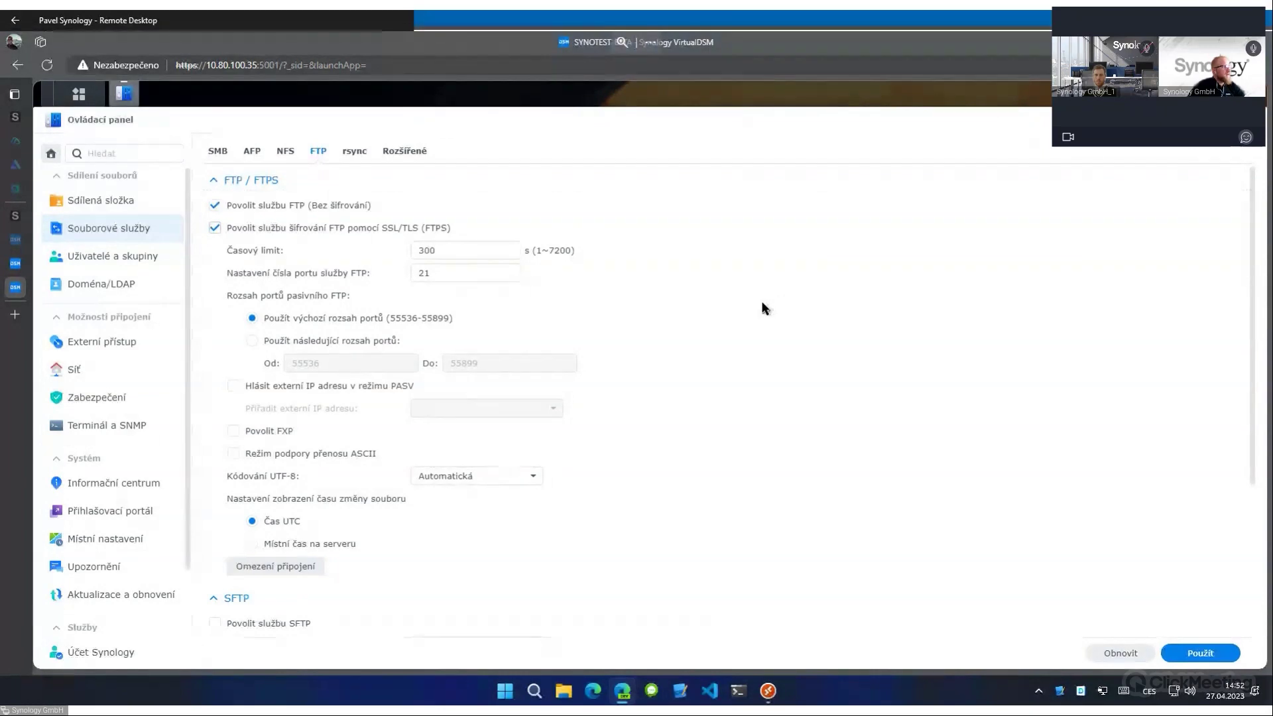
pyautogui.scroll(-3, 772, 311)
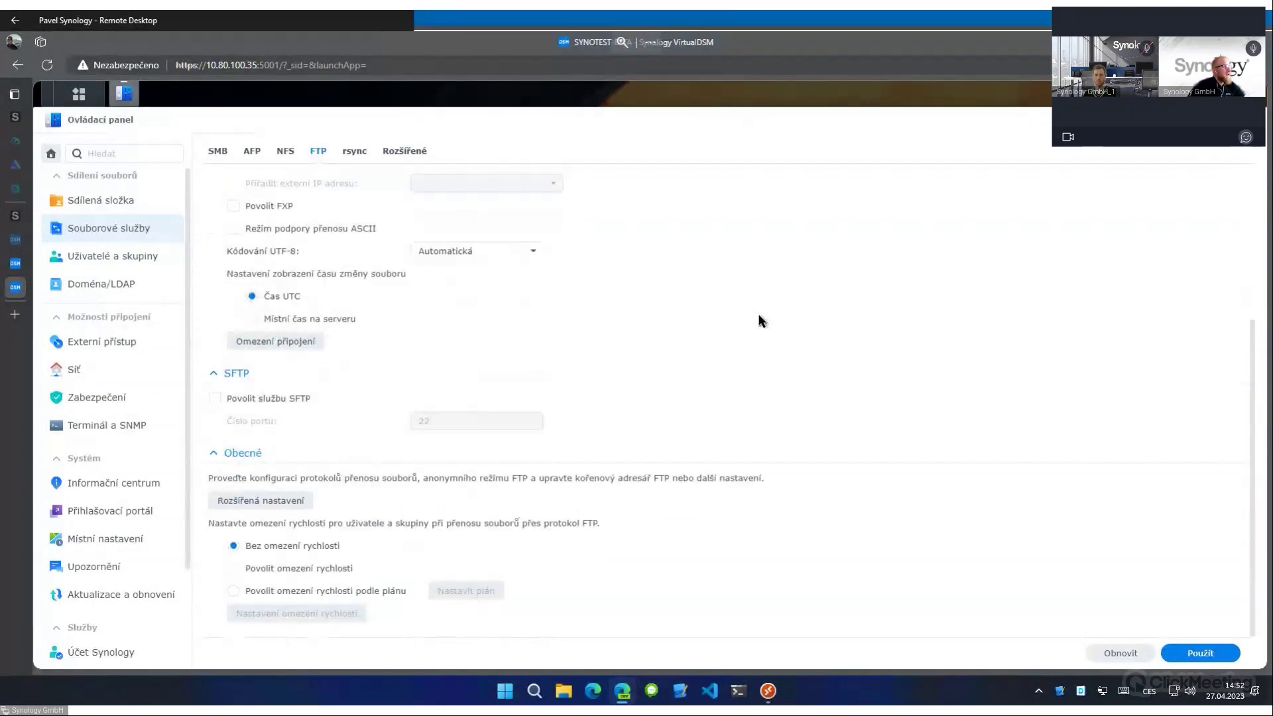
pyautogui.click(285, 398)
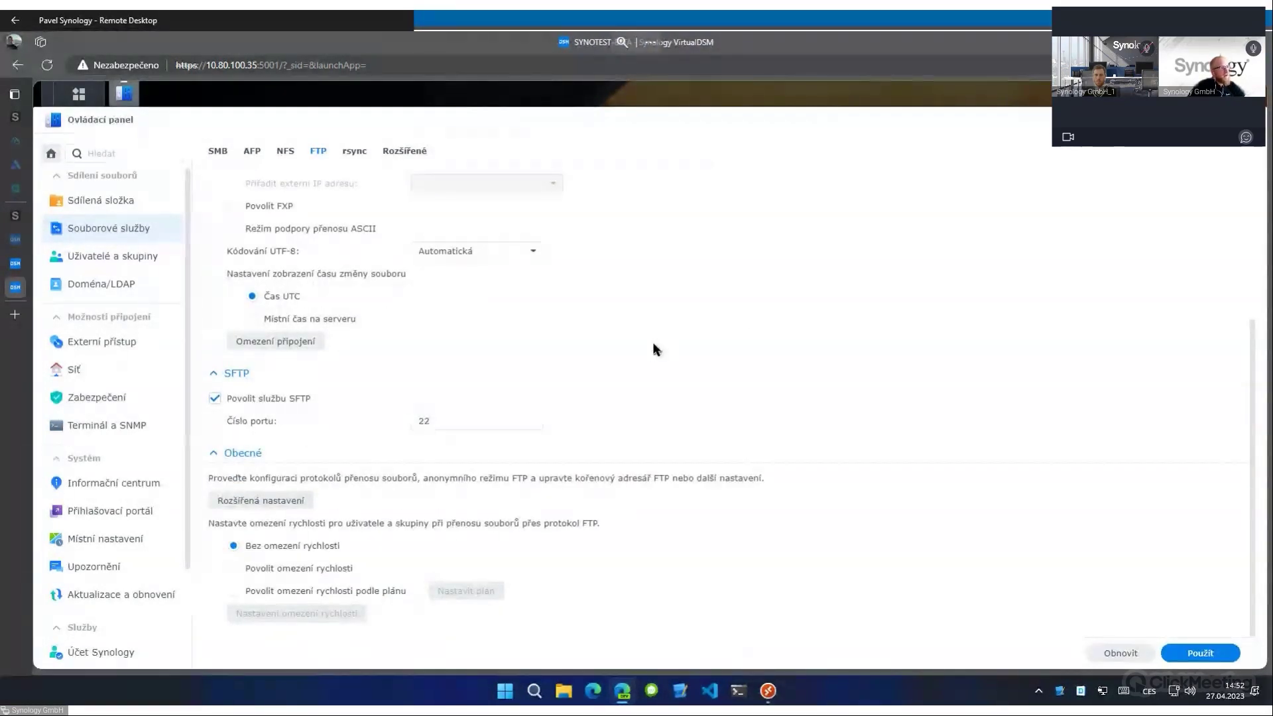
pyautogui.scroll(3, 637, 343)
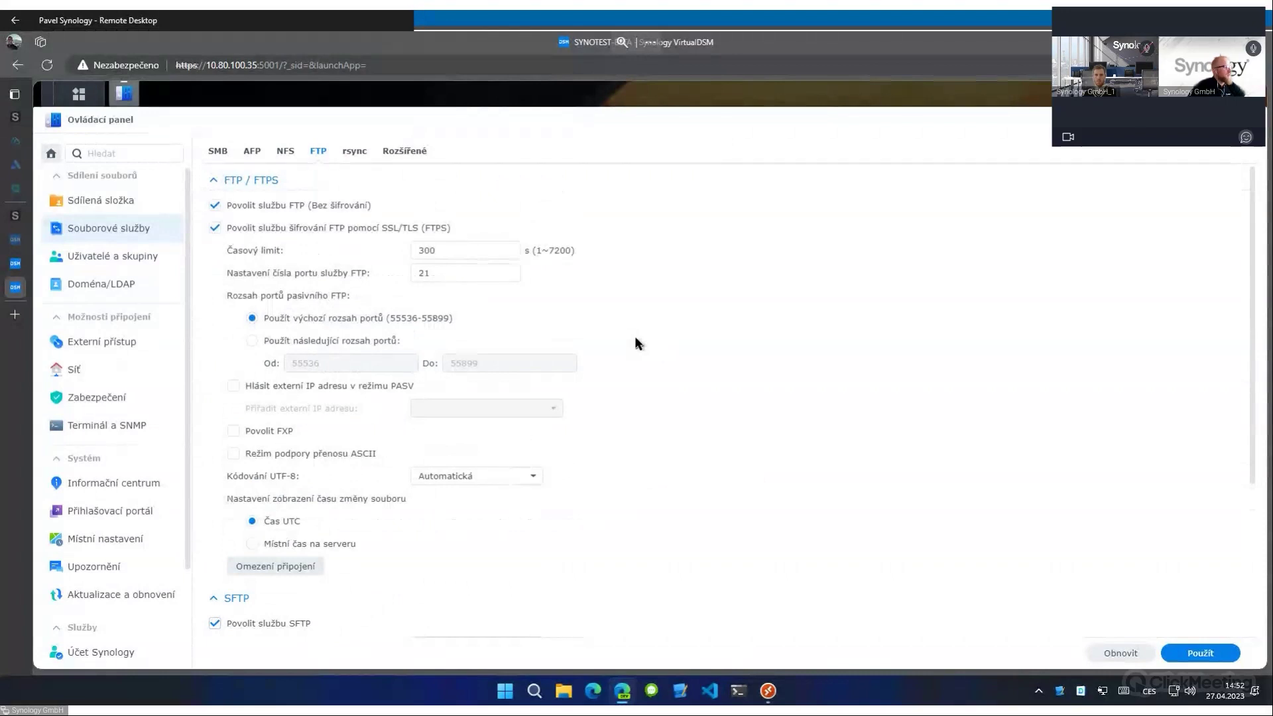
pyautogui.scroll(-1, 635, 344)
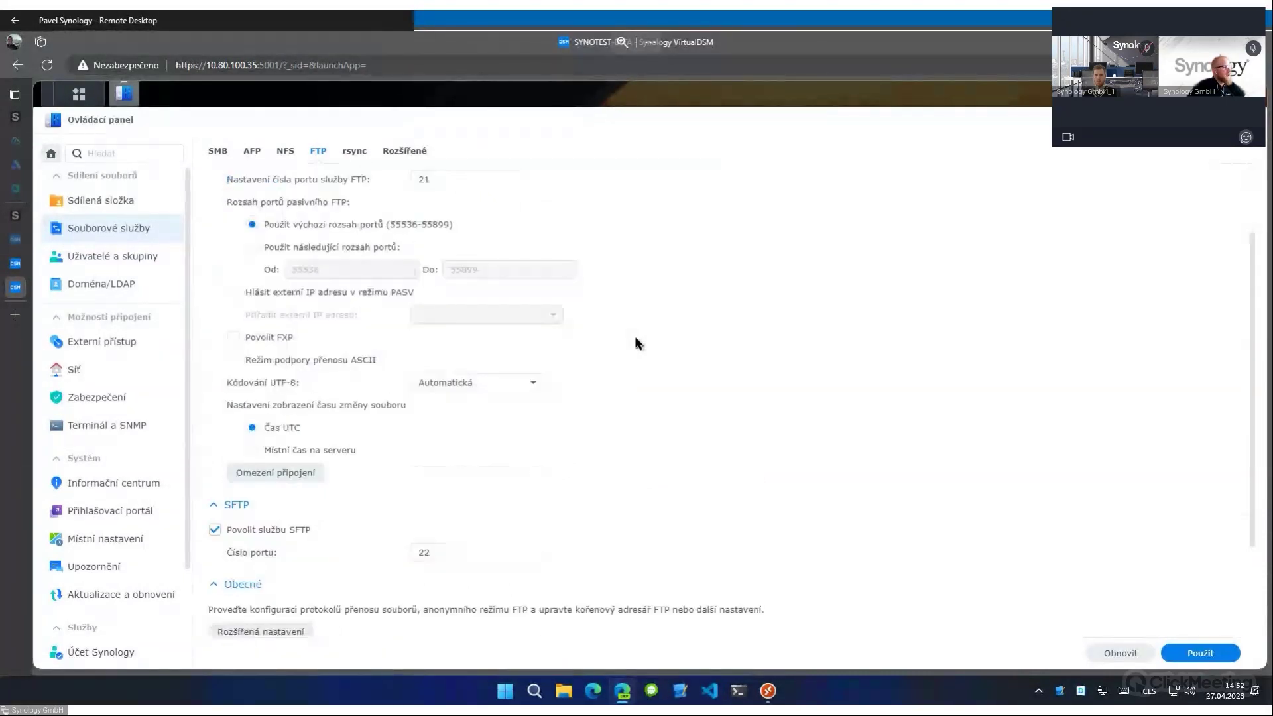
pyautogui.scroll(1, 635, 343)
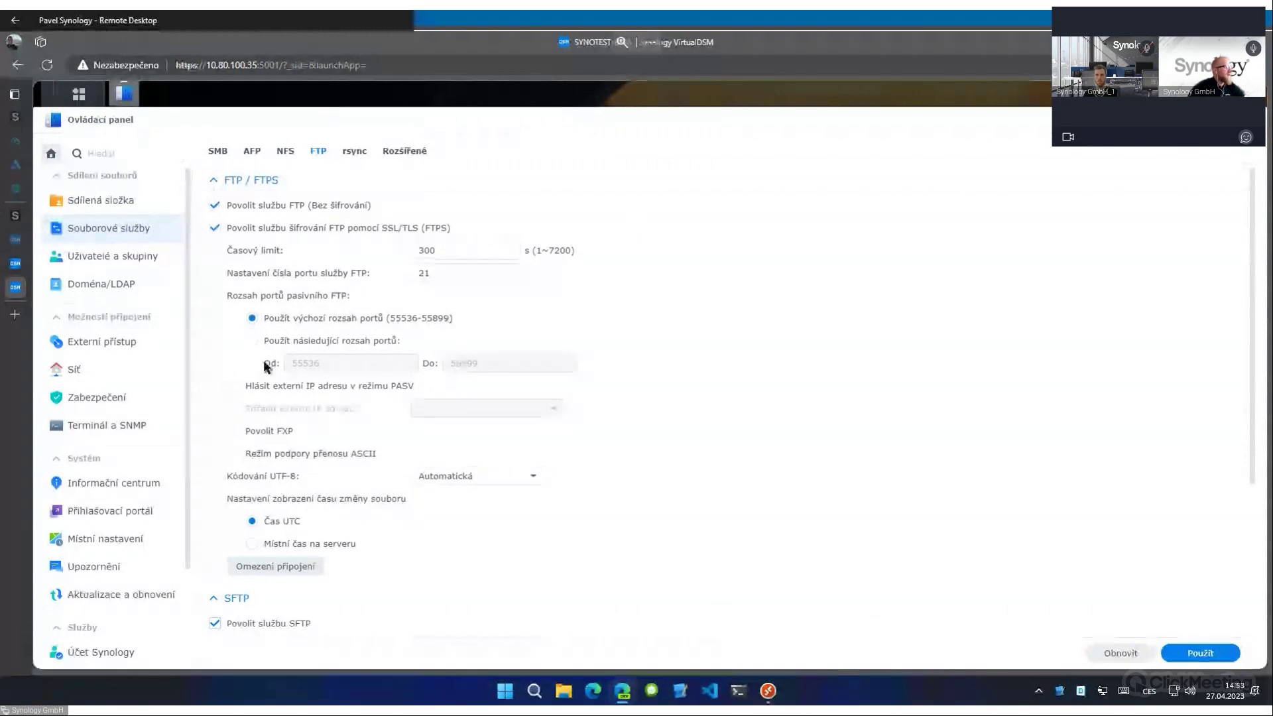
pyautogui.click(132, 342)
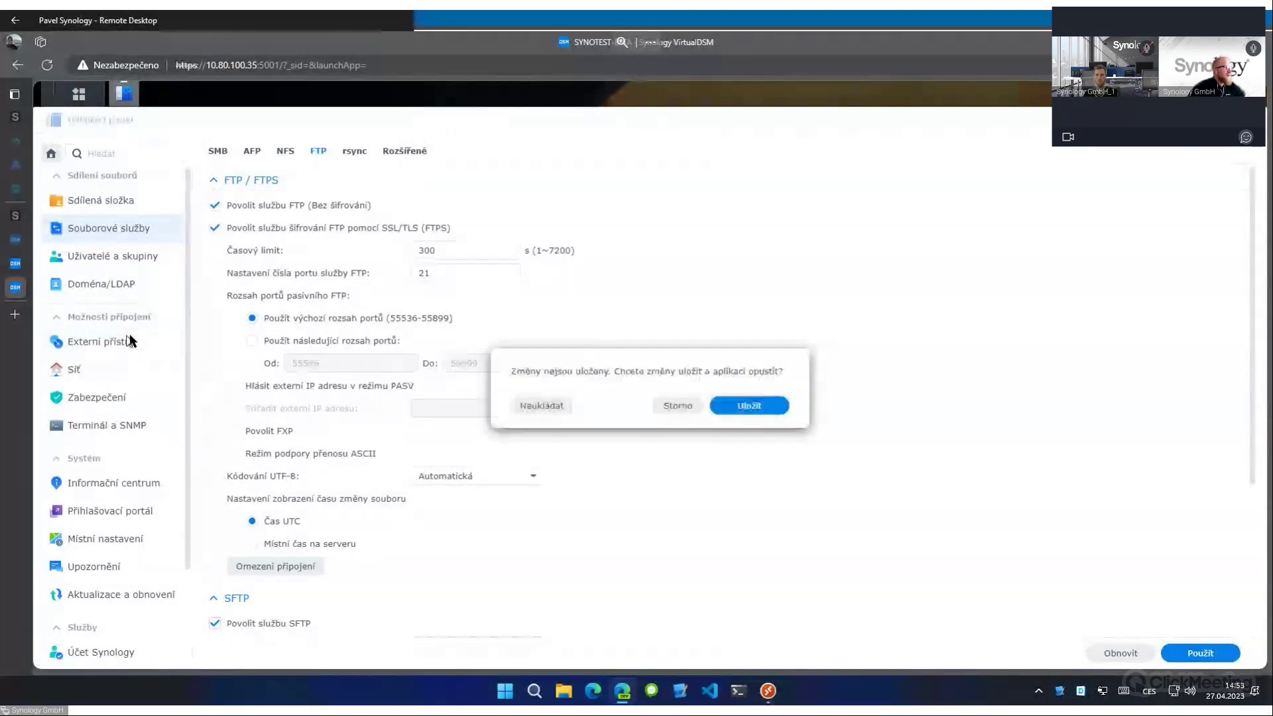
# Leave the file service changes unsaved and view the DDNS and Router Configuration tabs in External Access.
pyautogui.click(538, 406)
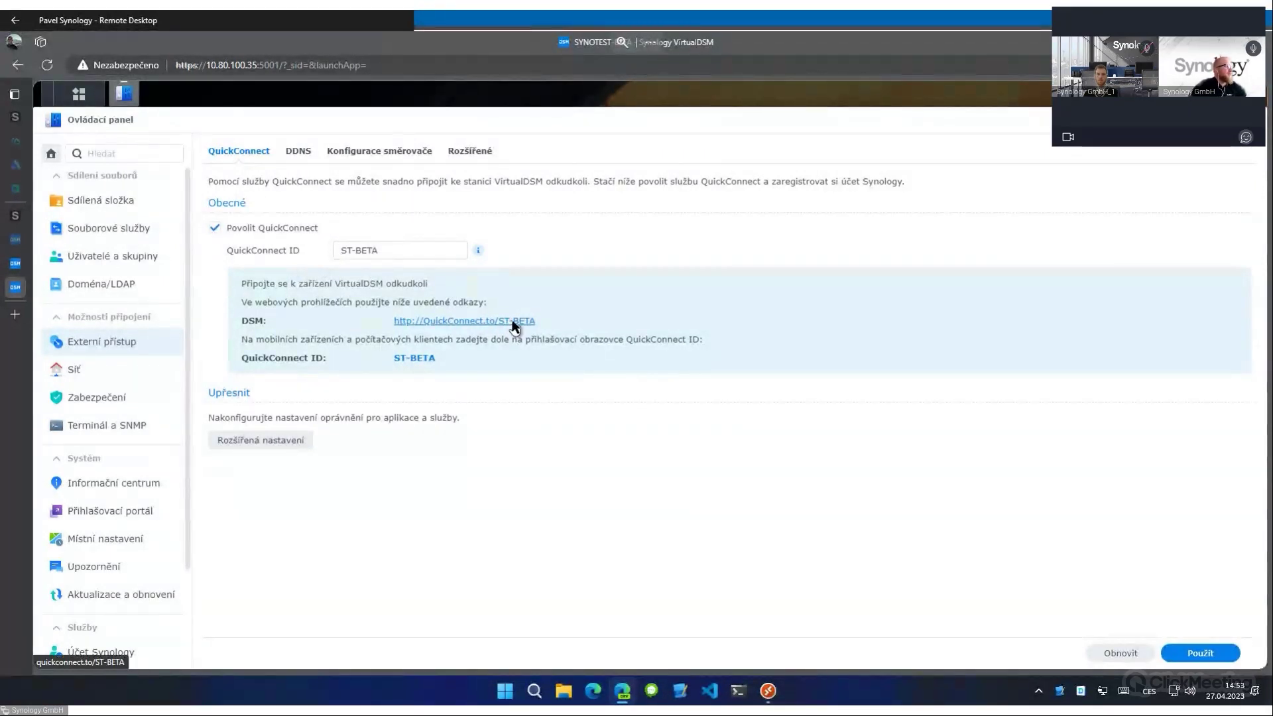
pyautogui.click(309, 155)
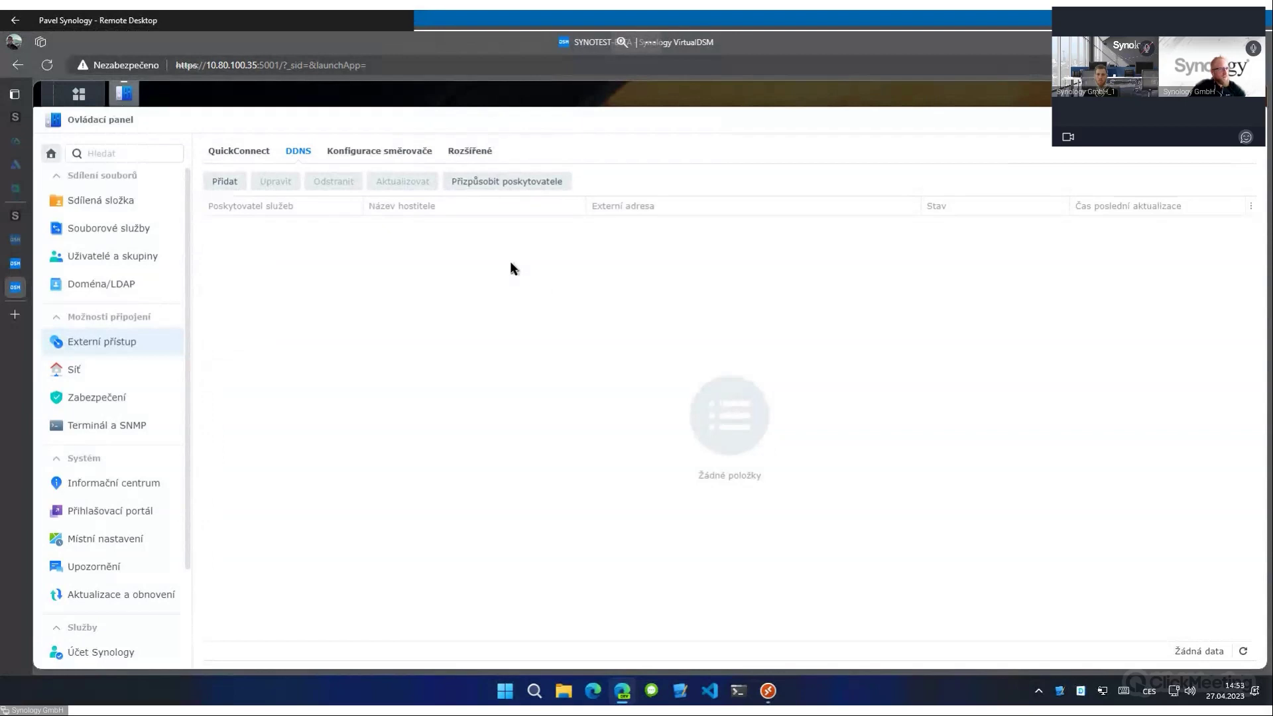
pyautogui.click(395, 158)
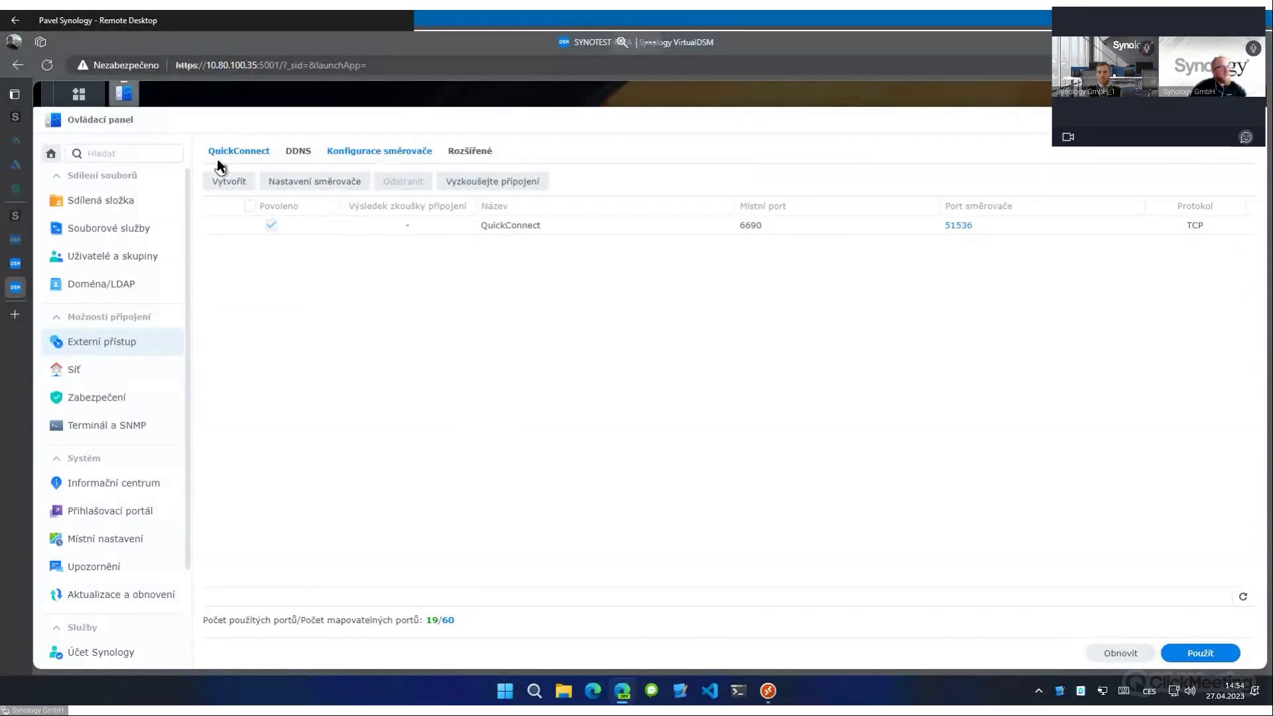
# Scroll through the Info Center Service tab's enabled services, their local ports and firewall status.
pyautogui.click(133, 481)
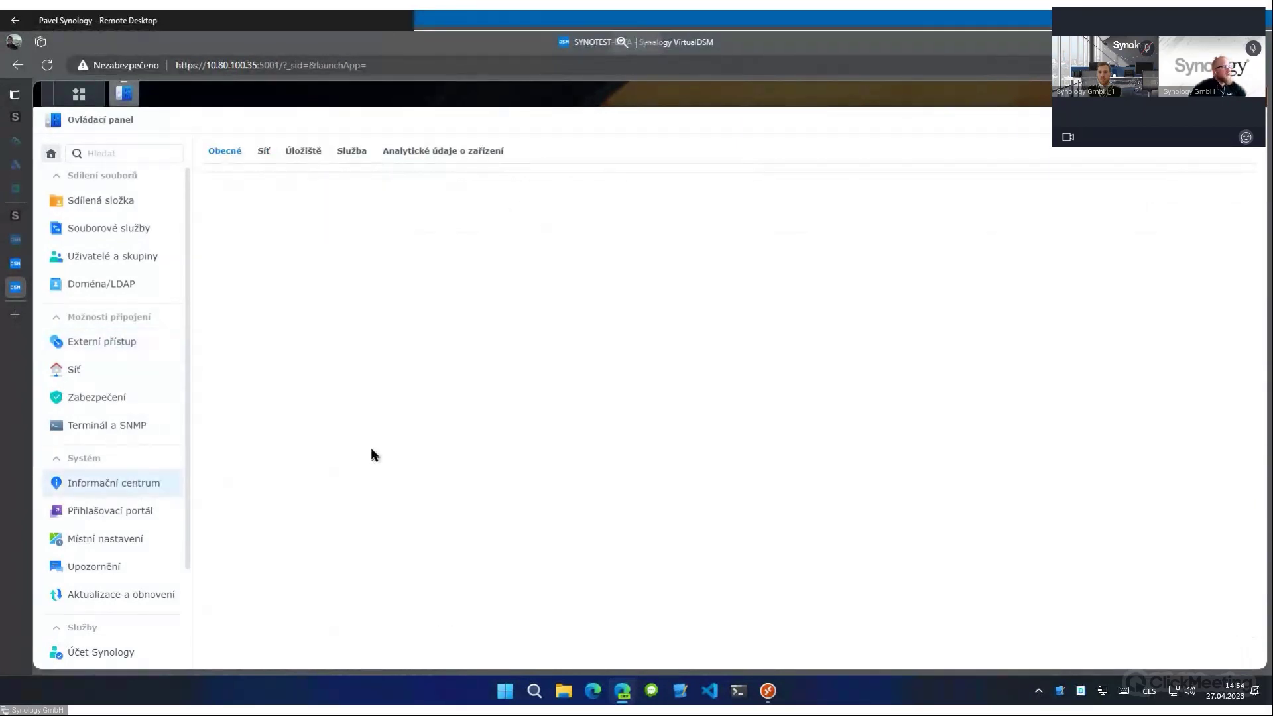
pyautogui.click(351, 151)
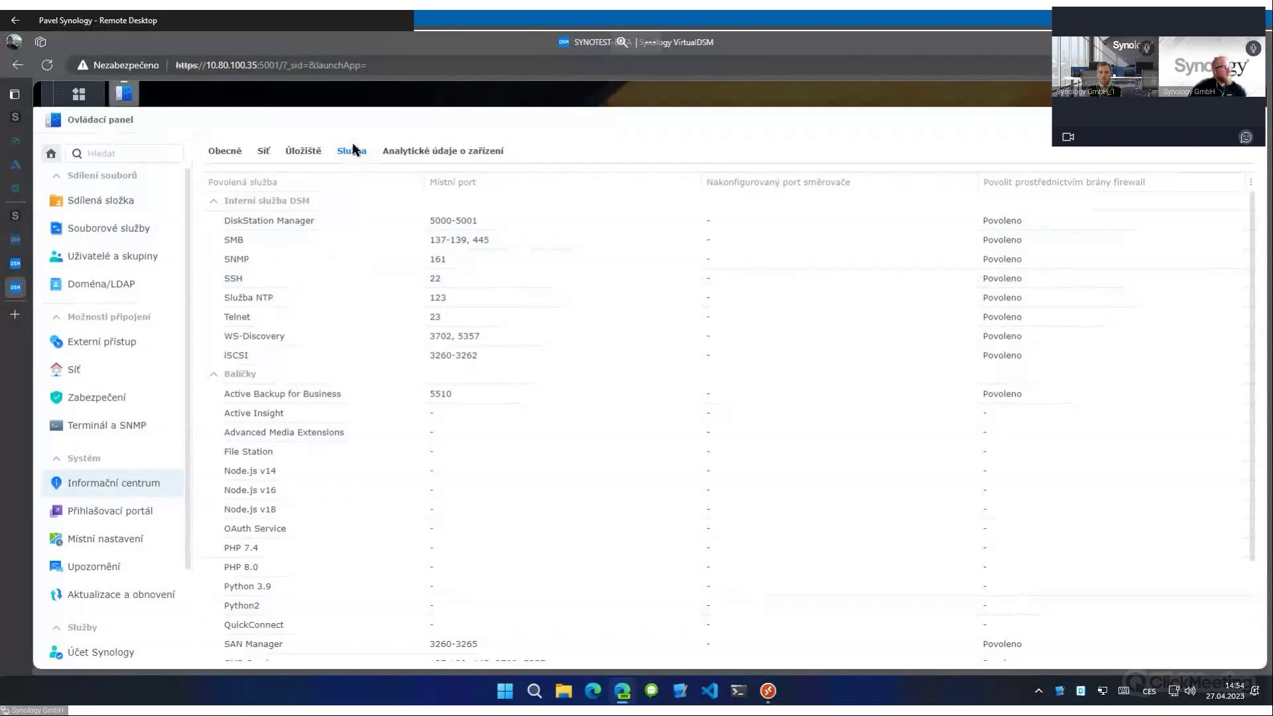
pyautogui.scroll(-2, 330, 250)
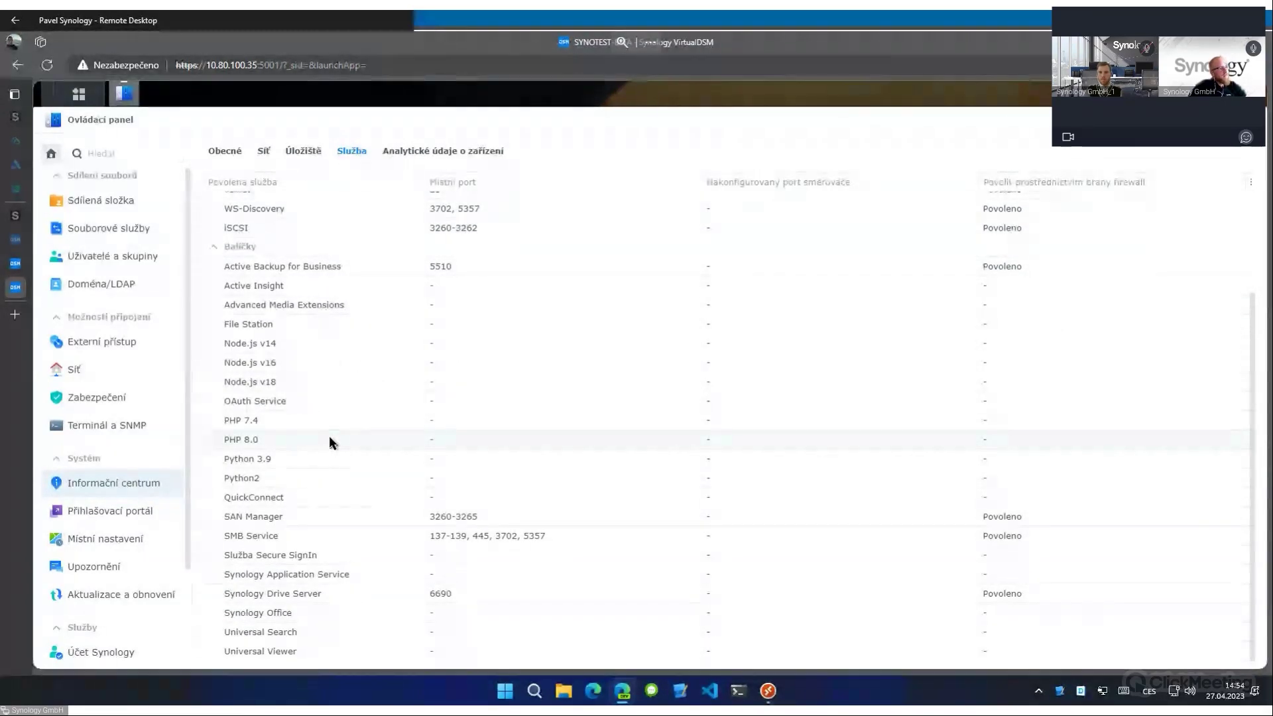
pyautogui.scroll(2, 329, 435)
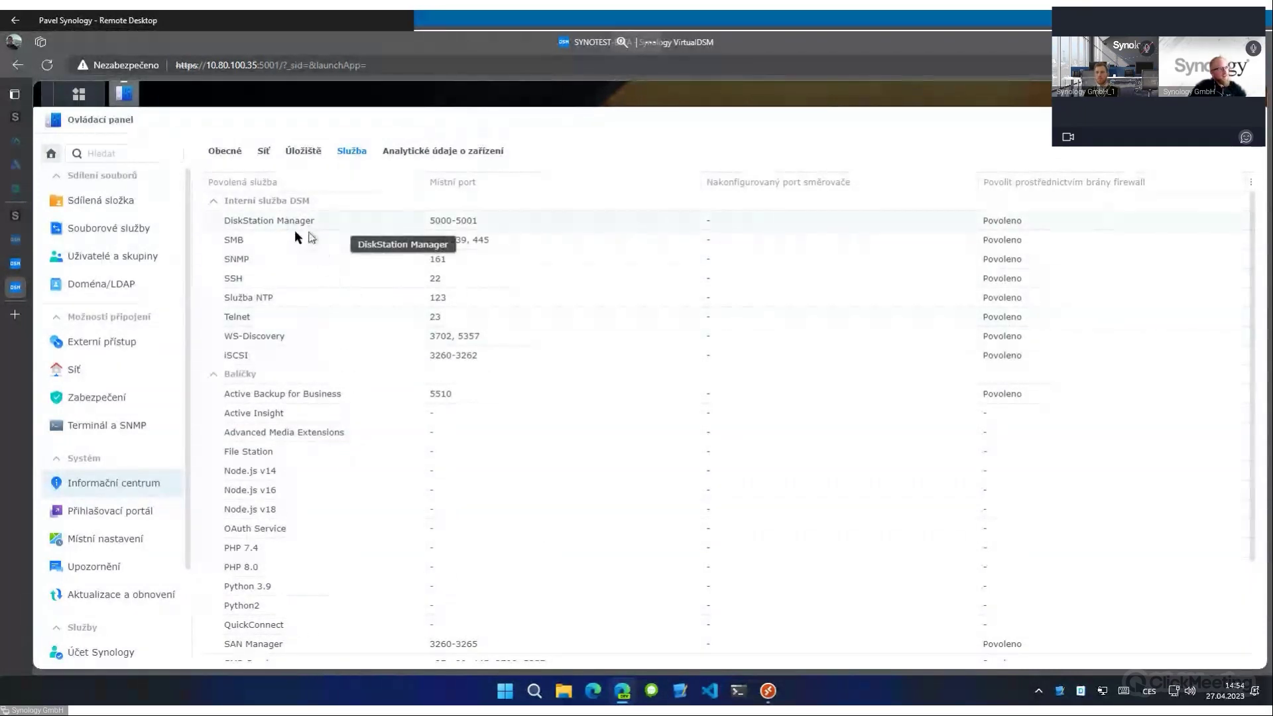
pyautogui.scroll(-2, 286, 411)
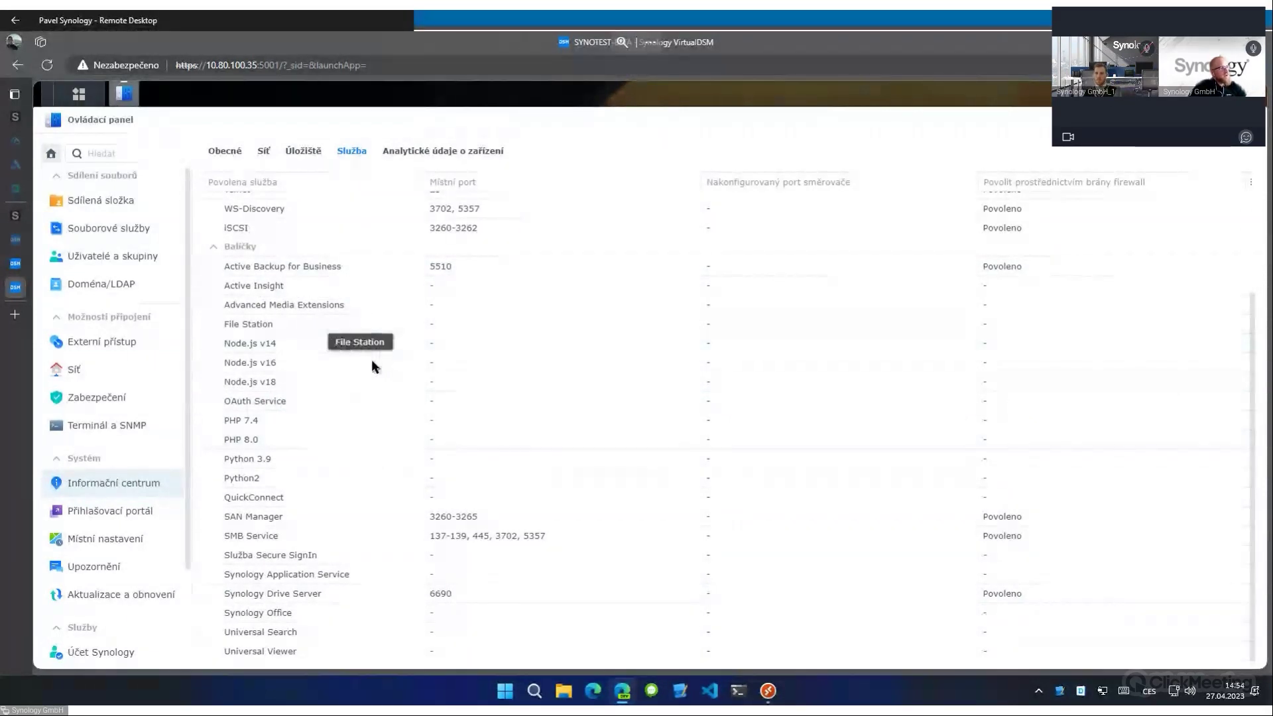
pyautogui.scroll(2, 424, 392)
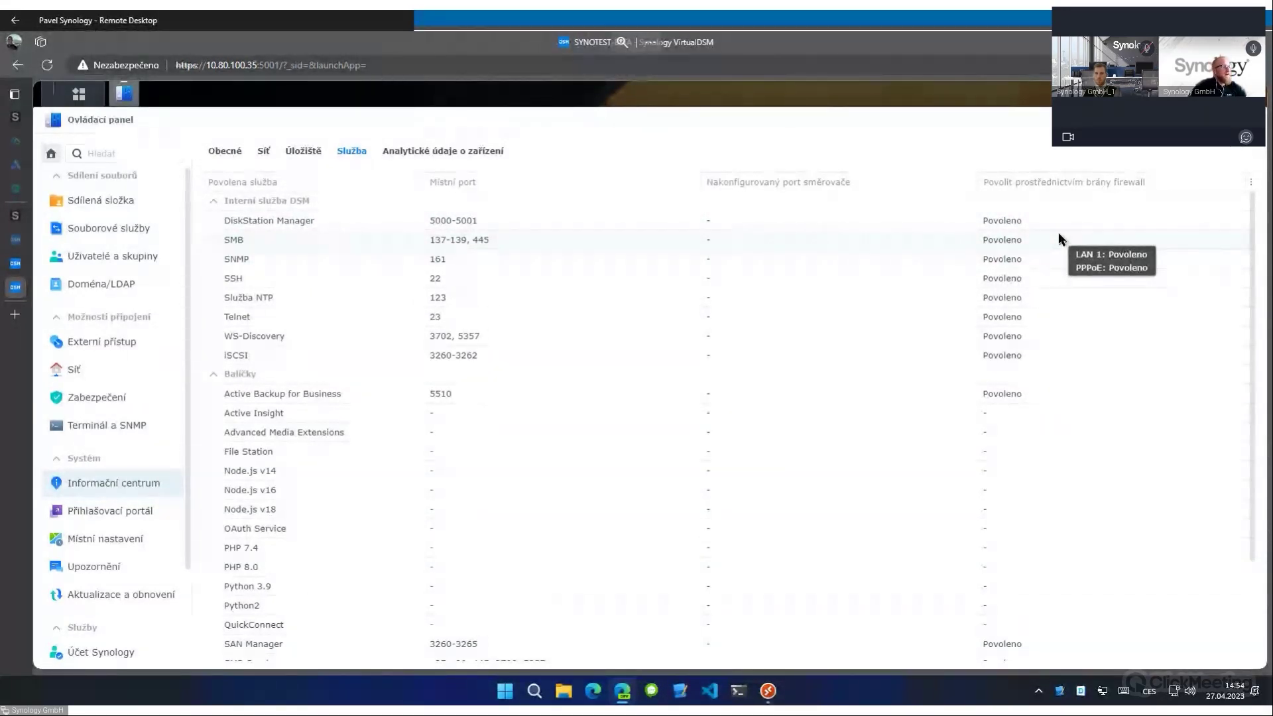
pyautogui.scroll(-2, 1060, 244)
pyautogui.scroll(3, 1055, 300)
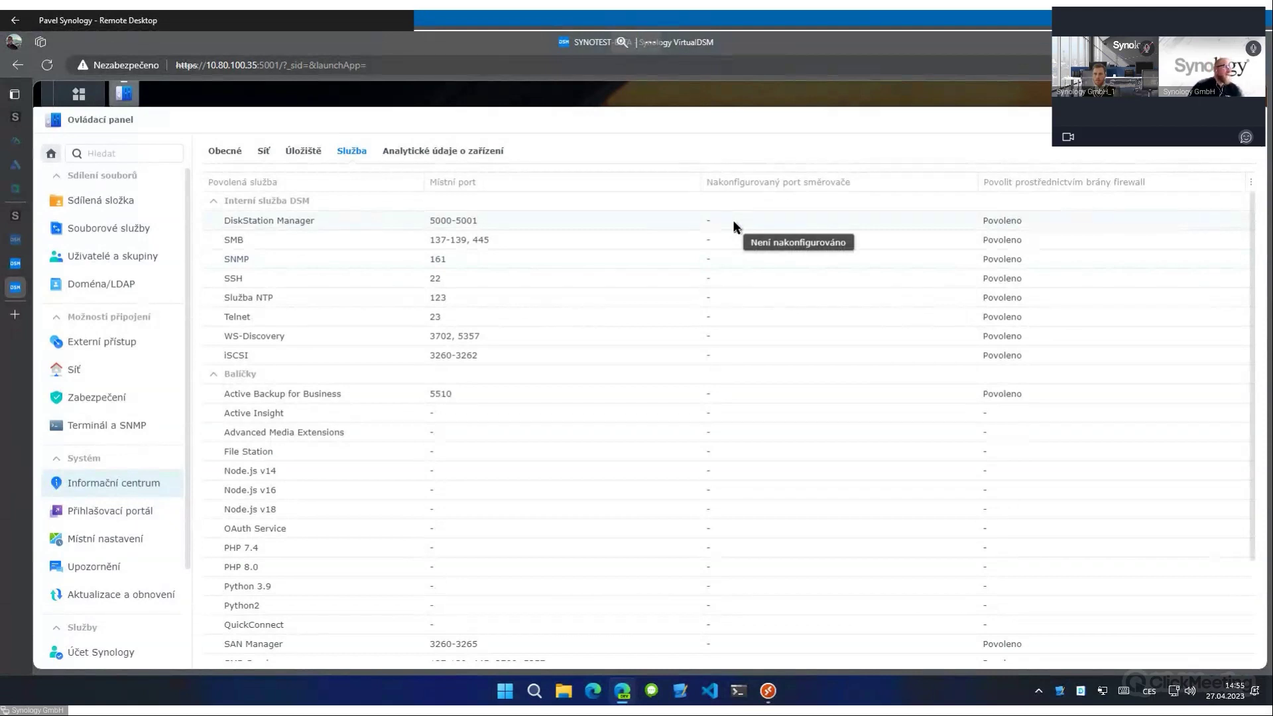
# Show the Security tab with CSRF protection on and the 15-minute logout timer.
pyautogui.click(114, 342)
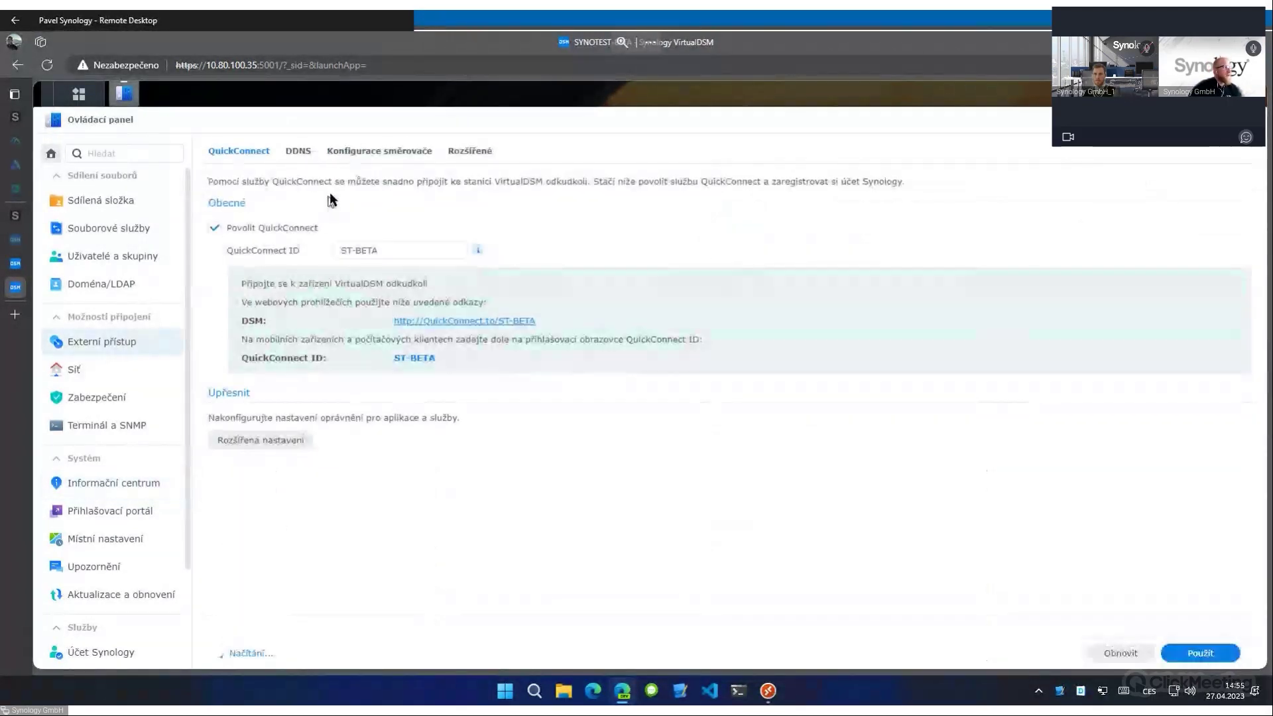
pyautogui.click(364, 152)
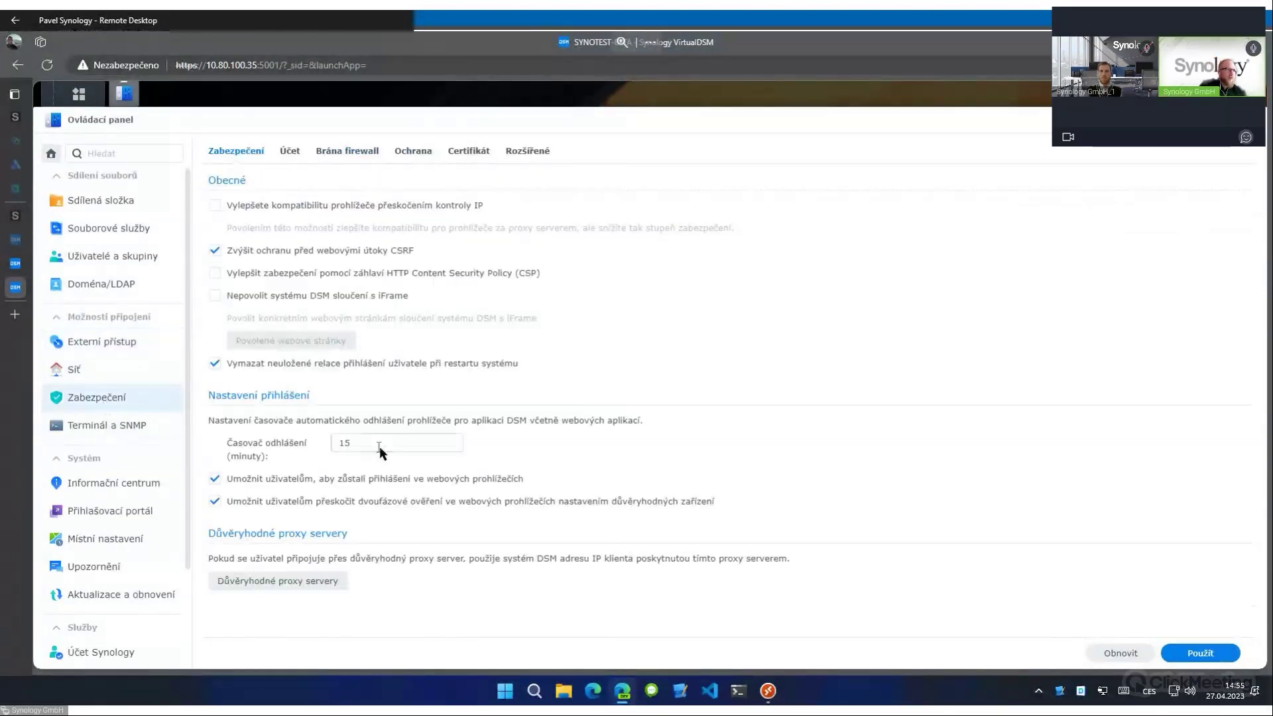
# Turn on DoS protection for the LAN 1 interface, then move to the Advanced security tab.
pyautogui.click(422, 151)
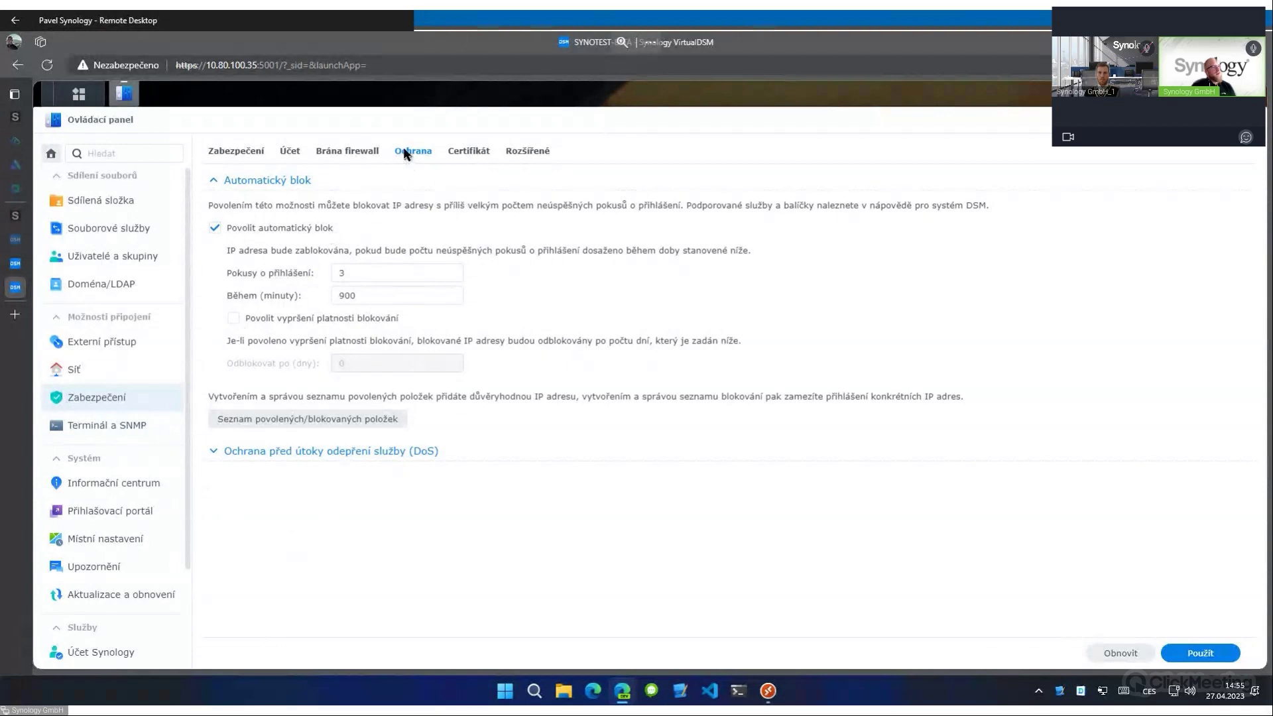
pyautogui.click(317, 448)
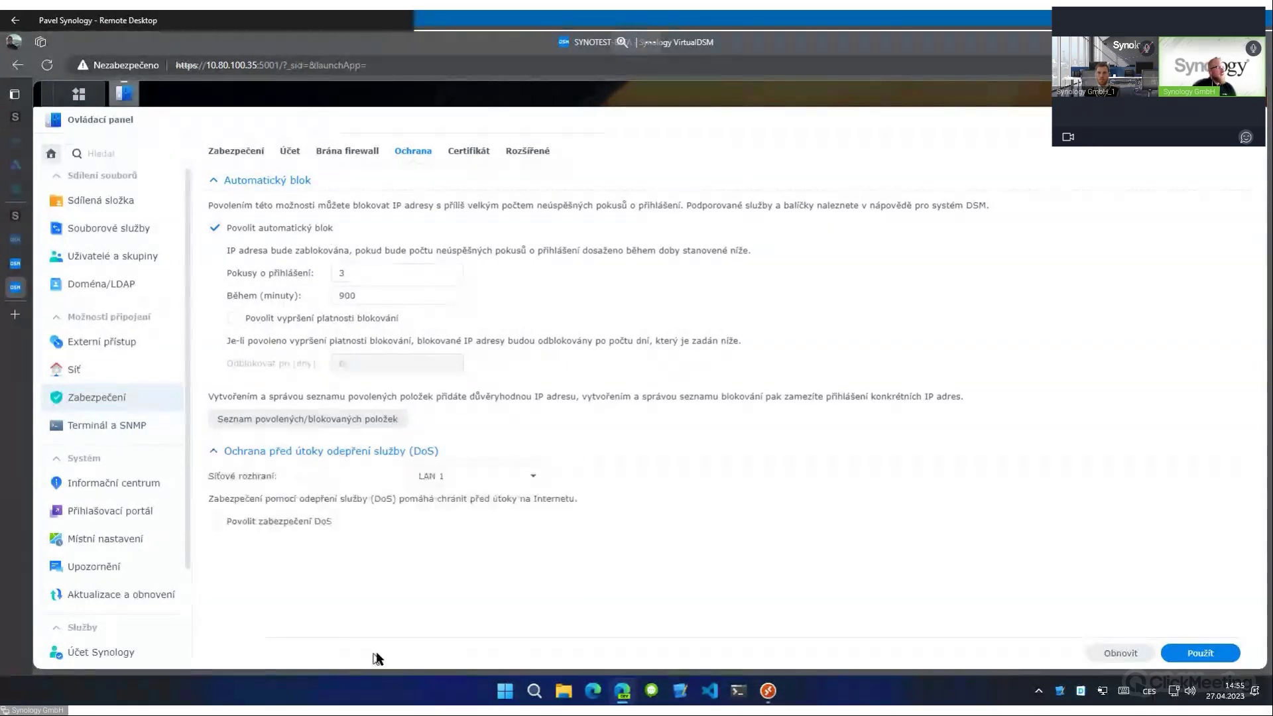
pyautogui.click(441, 487)
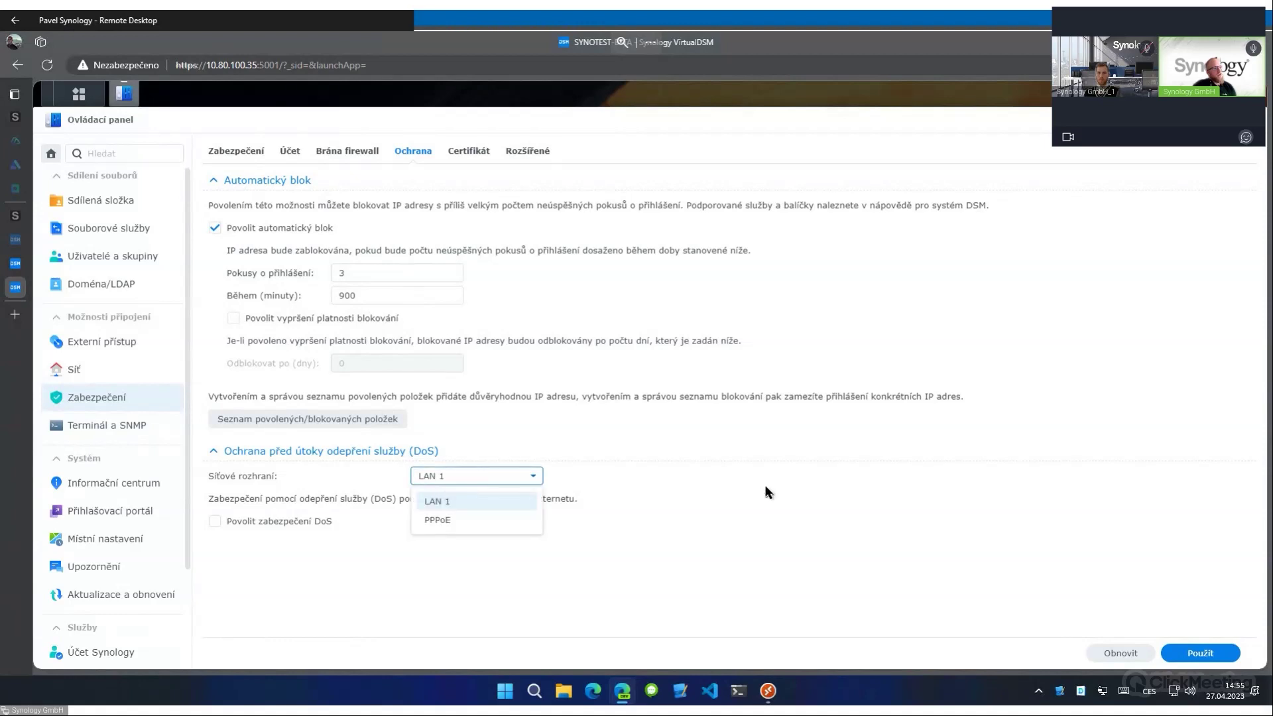
pyautogui.click(489, 522)
pyautogui.click(485, 478)
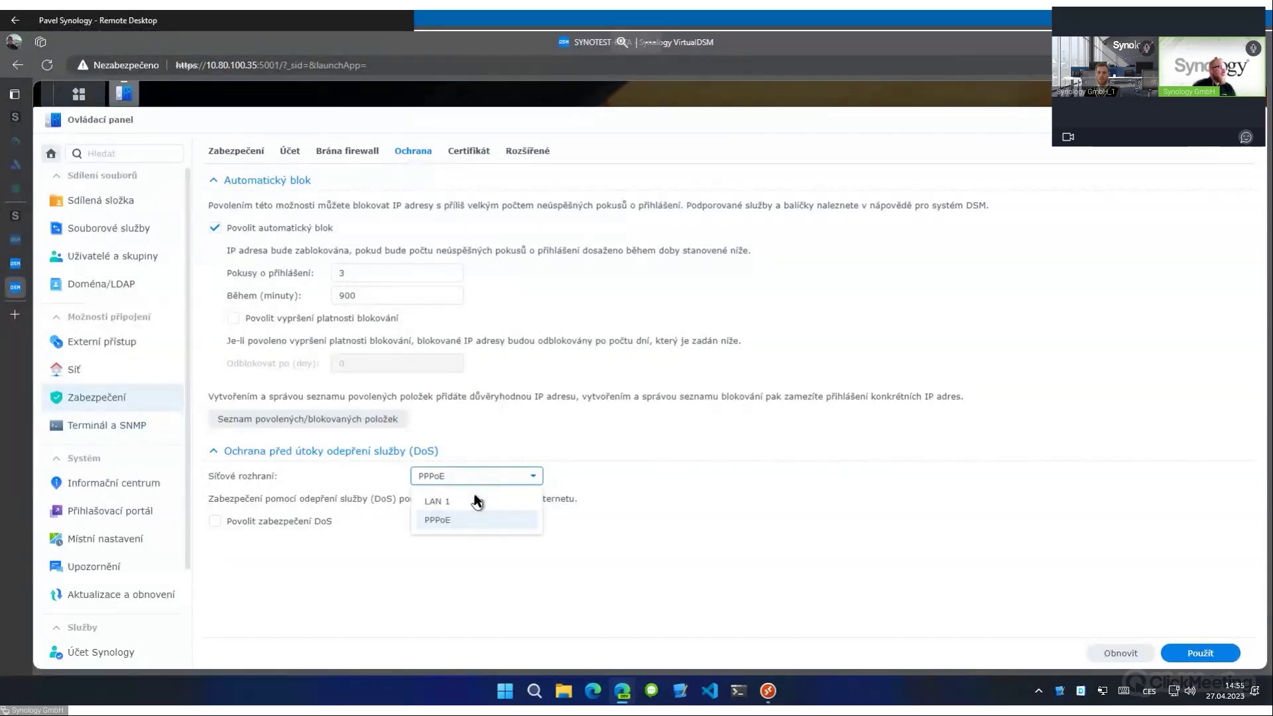
pyautogui.click(474, 501)
pyautogui.click(320, 521)
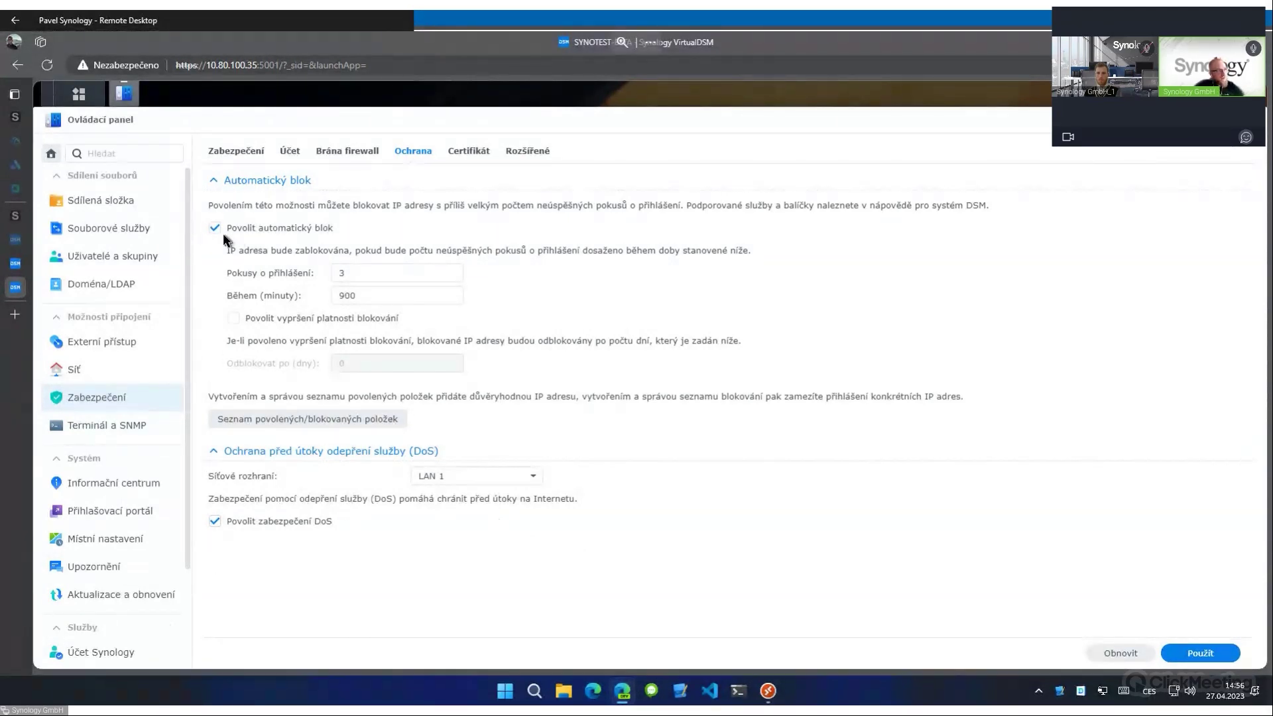
pyautogui.click(529, 148)
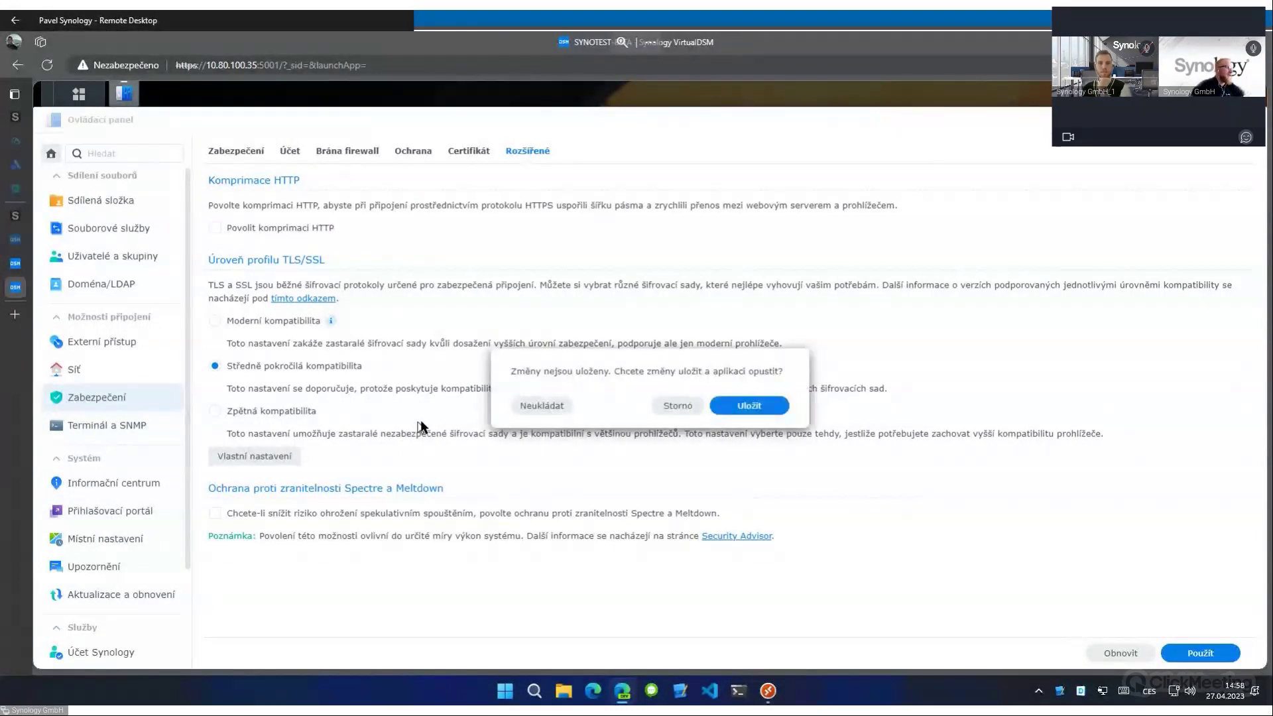
# Drop the unsaved security changes and show the Login Portal with DSM ports 5000 and 5001.
pyautogui.click(556, 409)
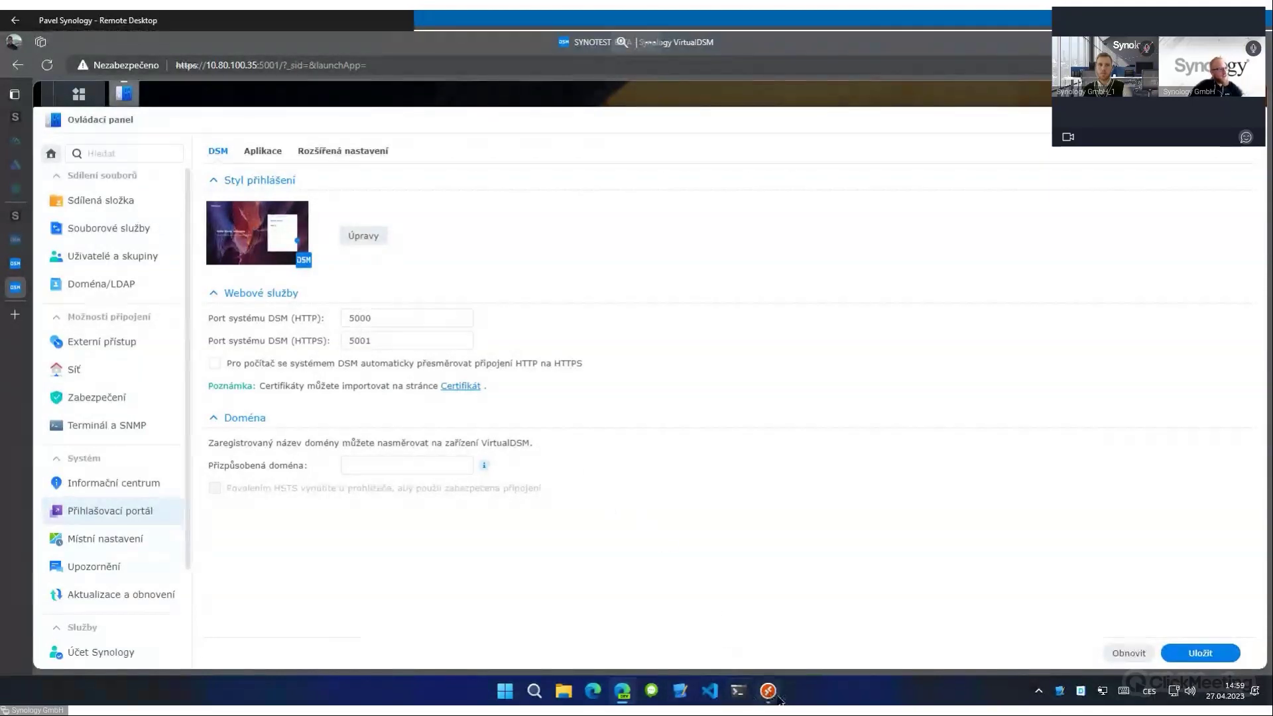
pyautogui.moveTo(767, 691)
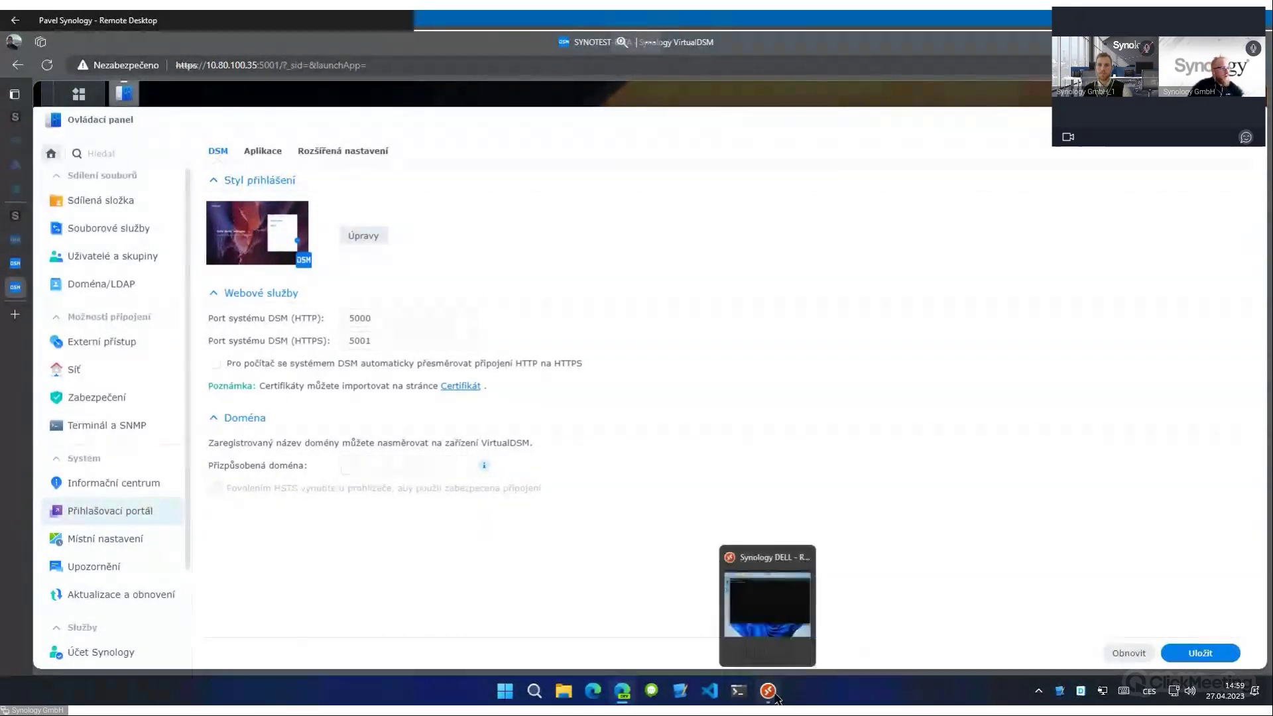
# Run Test-OpenPort 10.80.100.35 -Port 5000,5001 in PowerShell and confirm both ports report True.
pyautogui.click(748, 695)
pyautogui.write('Test-OpenPort 10.80.100.35 -Port 5000,5001')
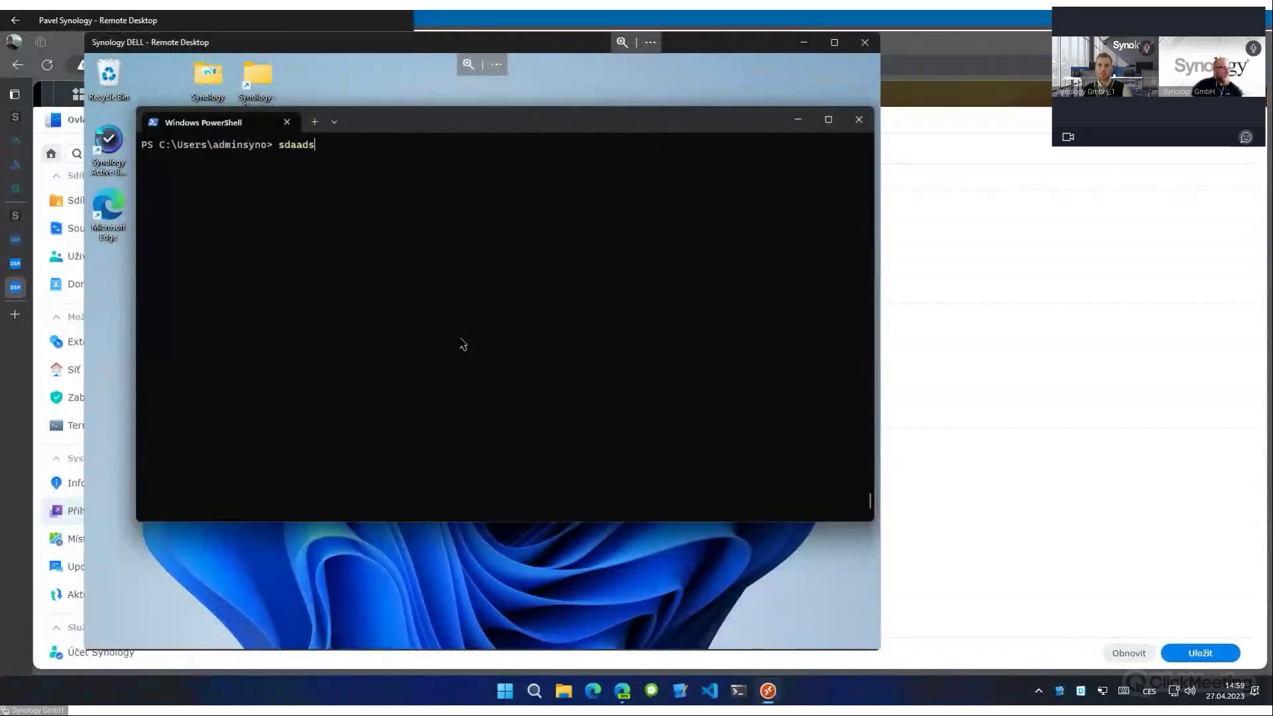
pyautogui.press('Return')
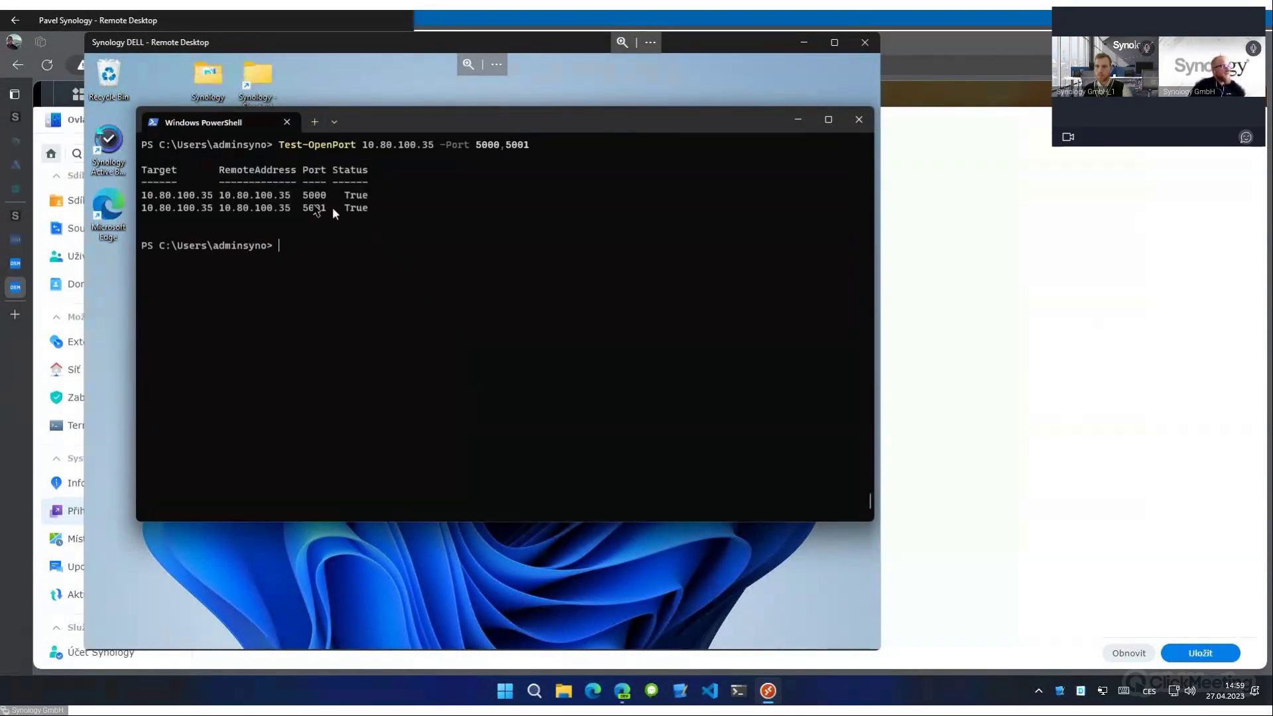
pyautogui.moveTo(371, 212); pyautogui.dragTo(108, 195)
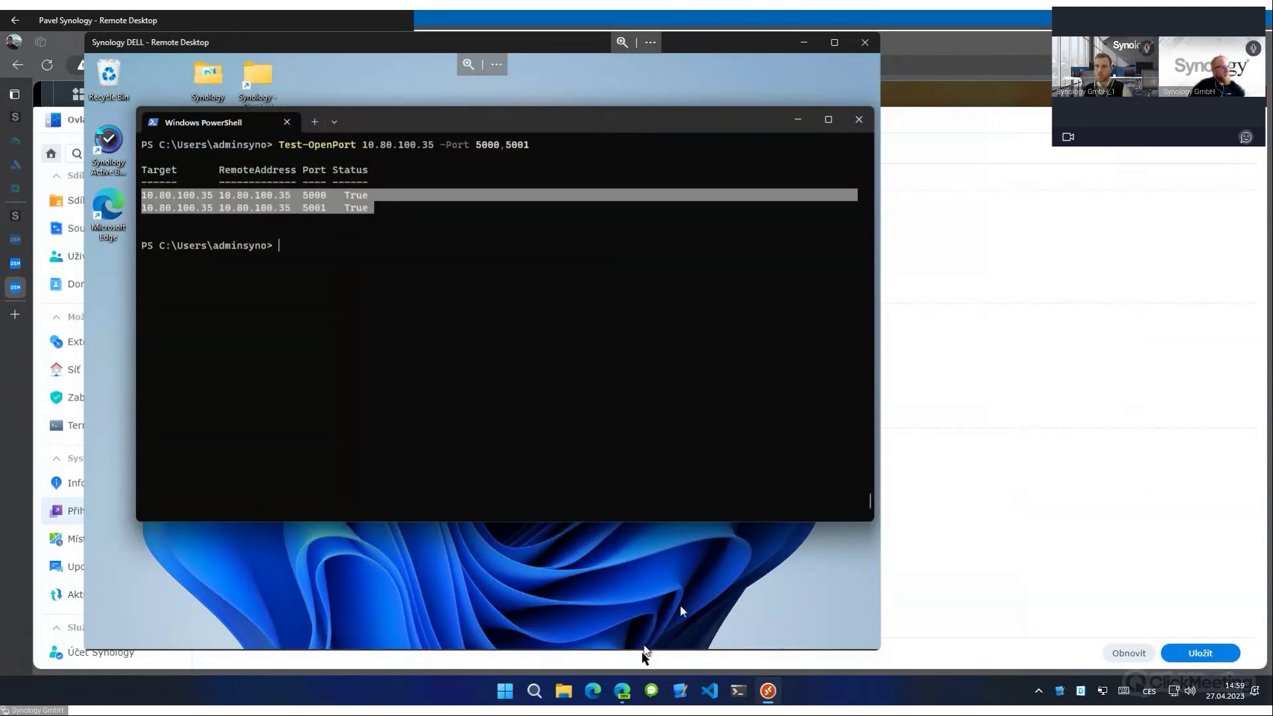
pyautogui.click(1001, 360)
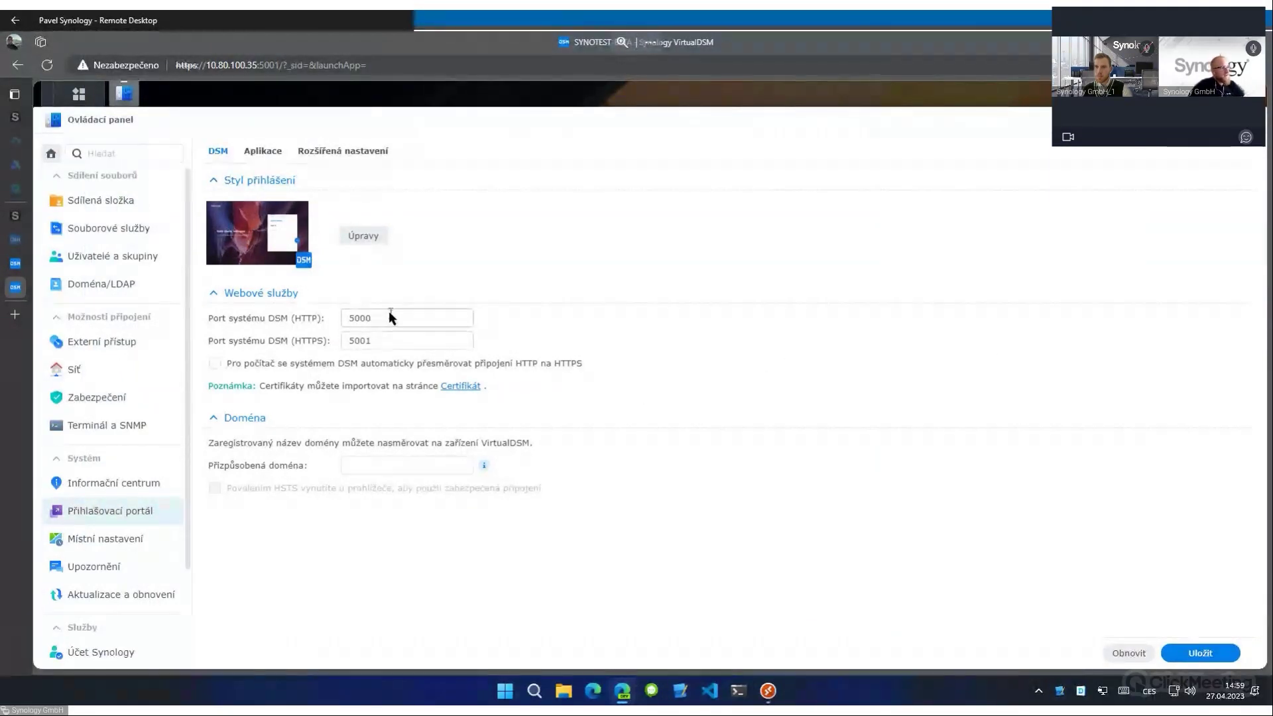
pyautogui.click(349, 317)
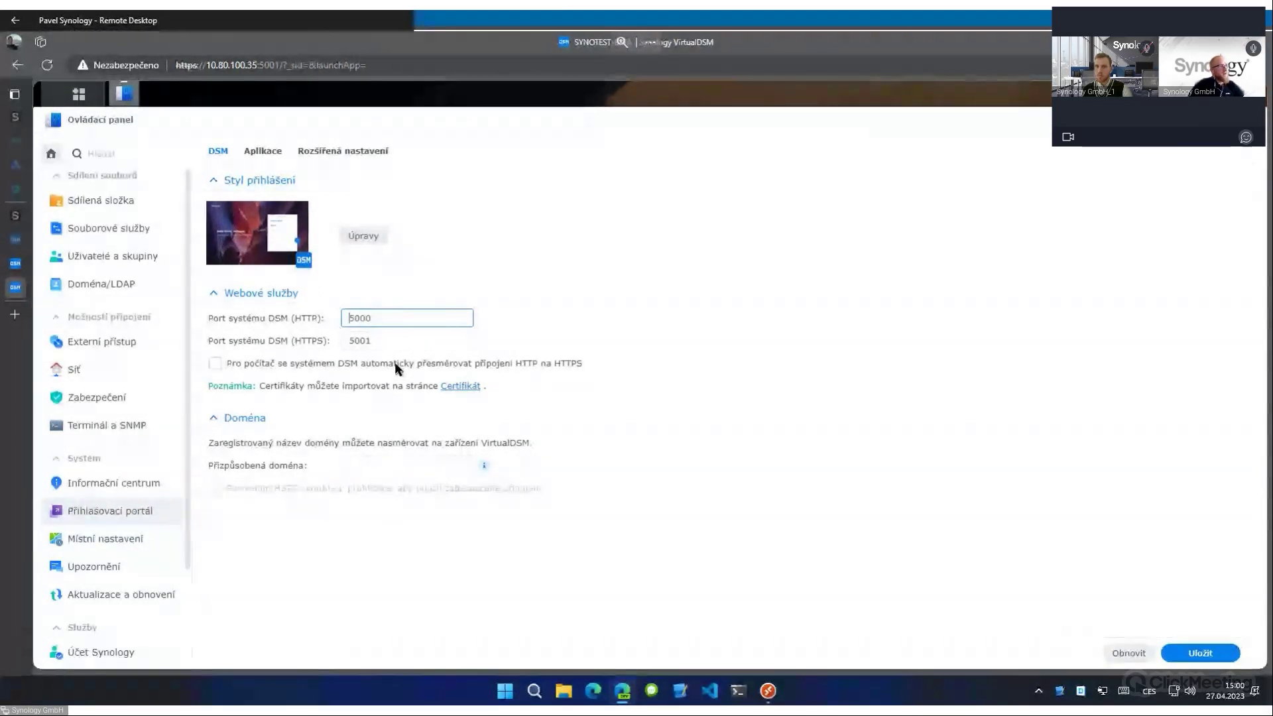
# List the application login portals and open File Station's portal settings.
pyautogui.click(263, 153)
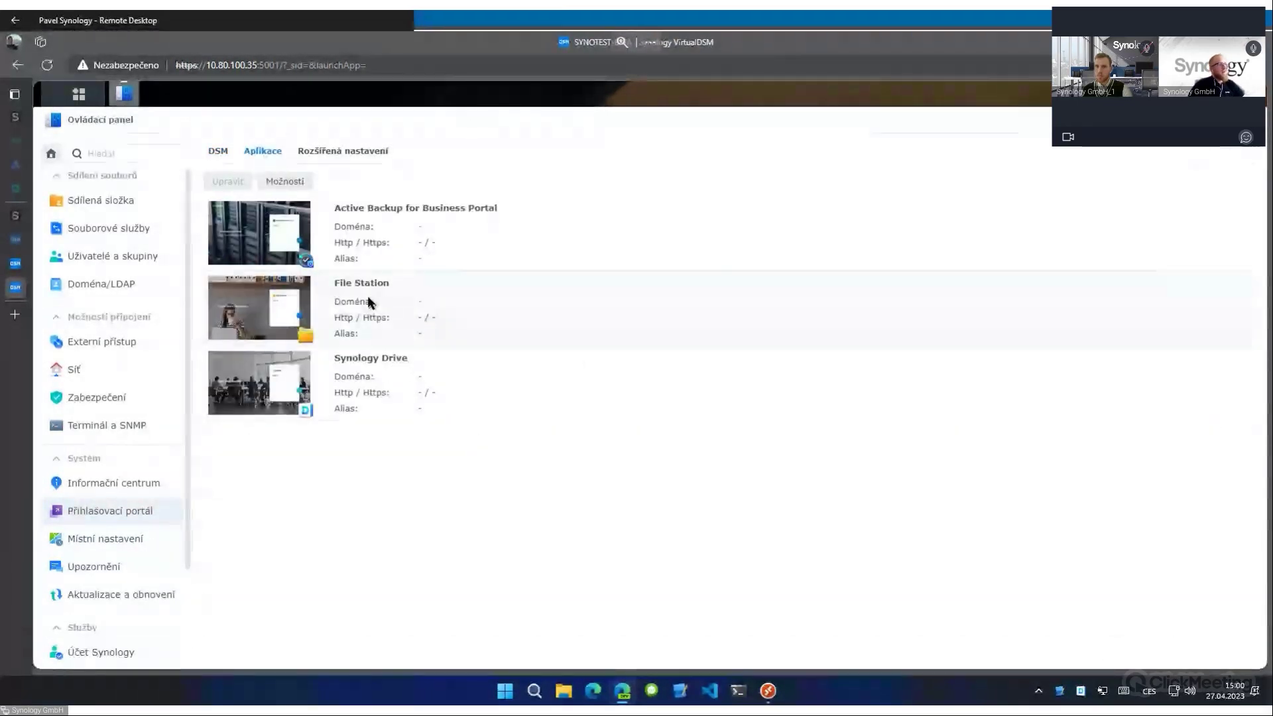
pyautogui.click(387, 255)
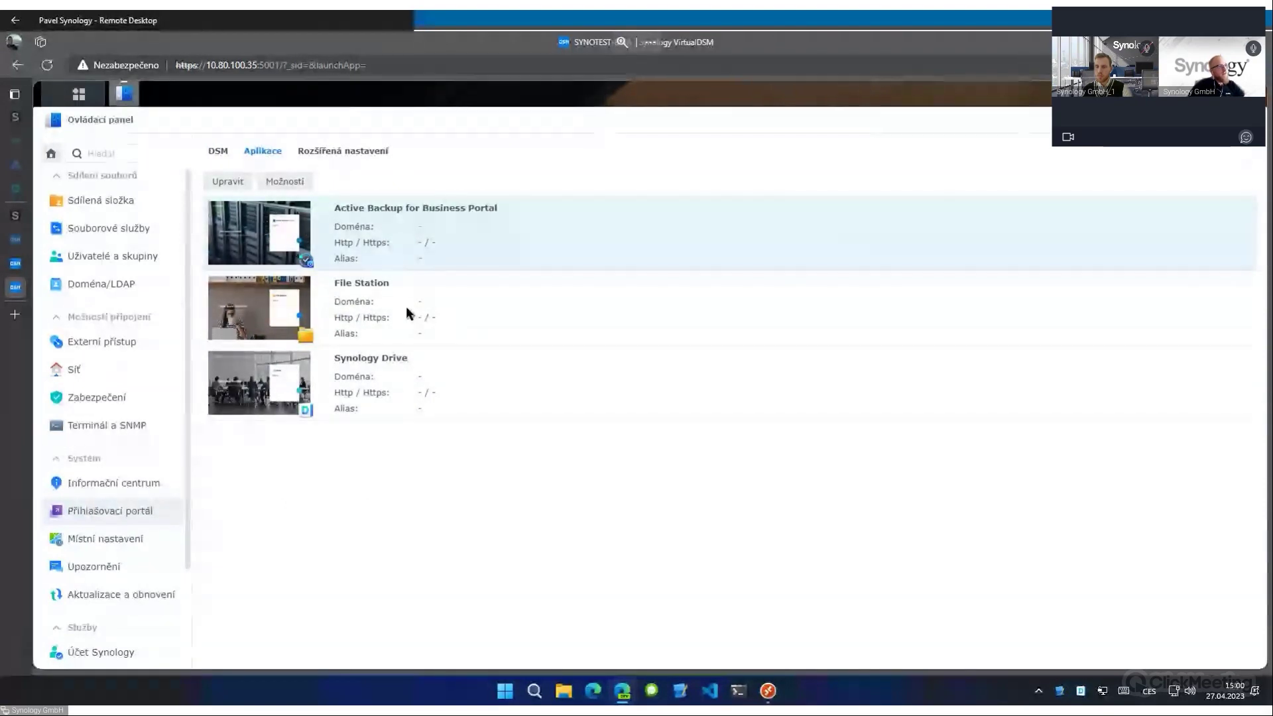
pyautogui.click(407, 313)
pyautogui.click(232, 176)
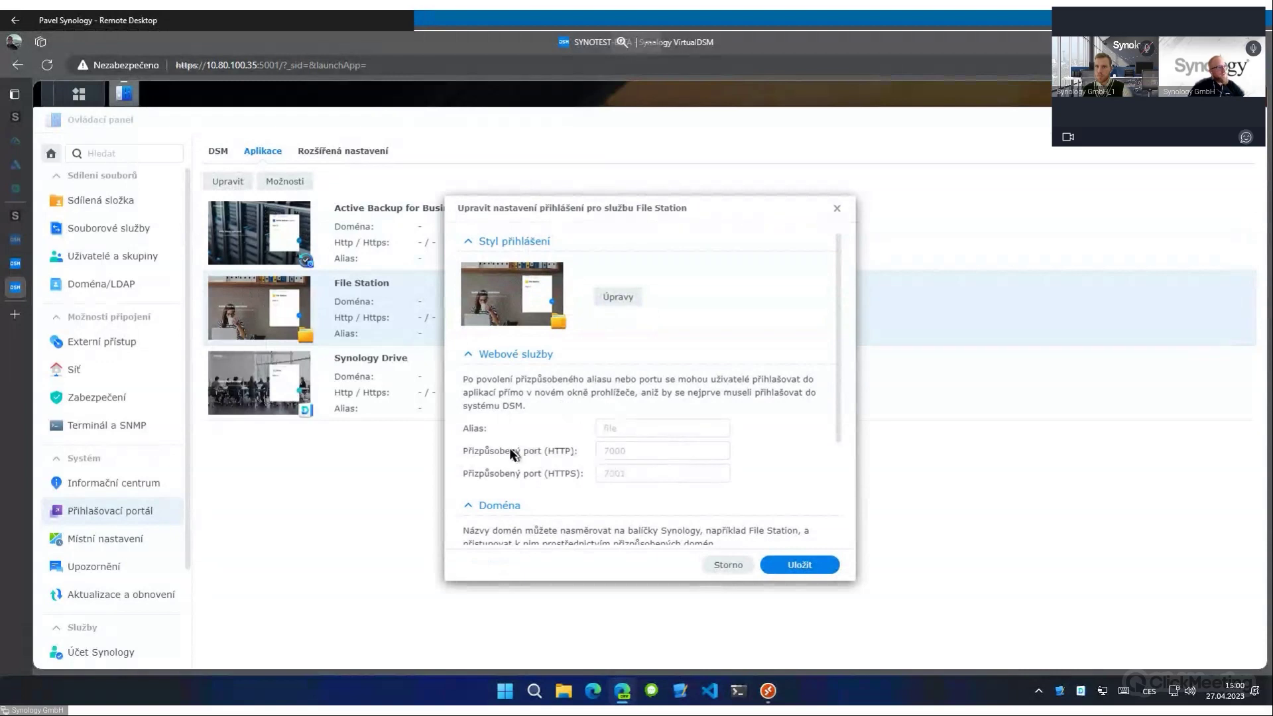
# Try 7000 as File Station's custom HTTP port, discard it, and open Synology Drive's settings.
pyautogui.click(622, 449)
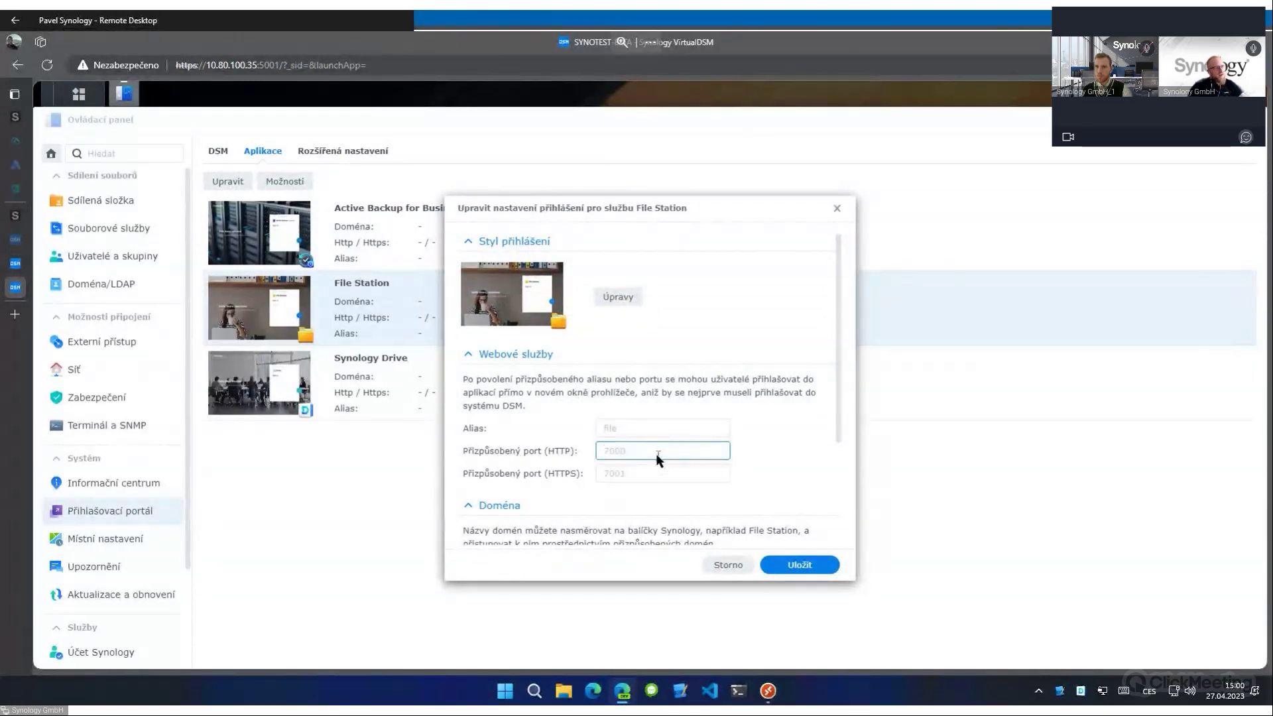
pyautogui.write('7000')
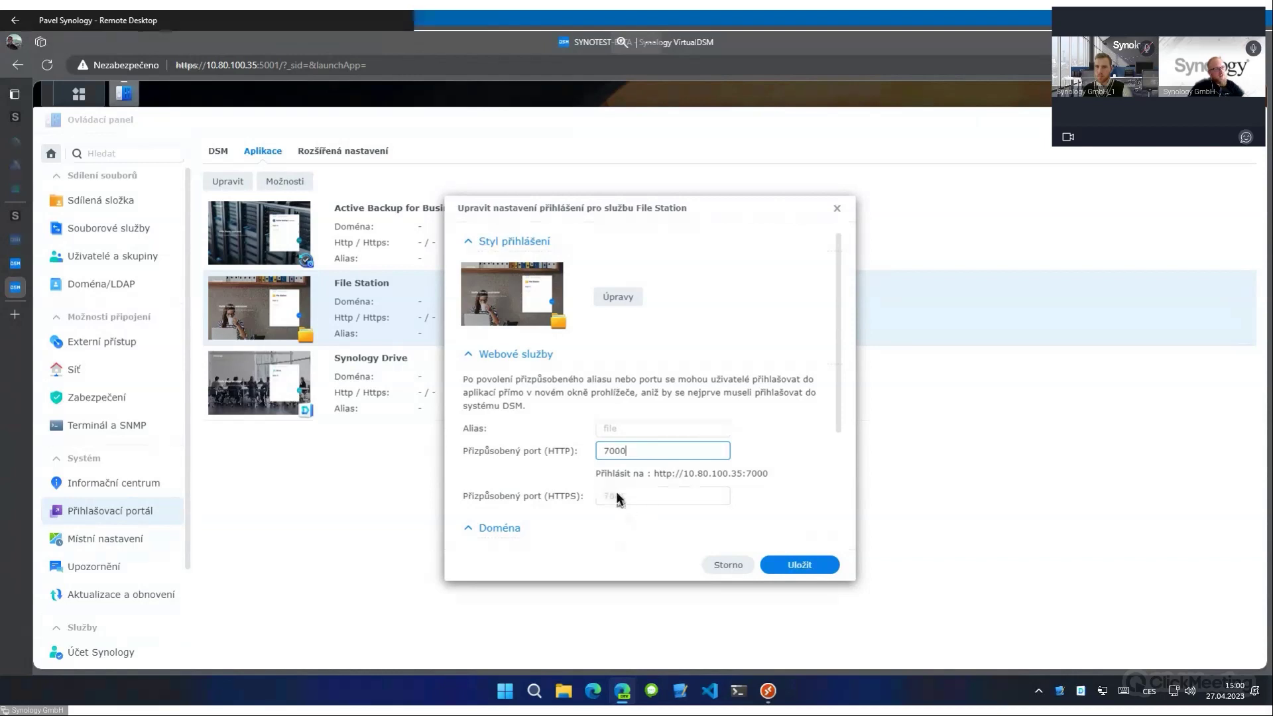
pyautogui.scroll(-3, 549, 480)
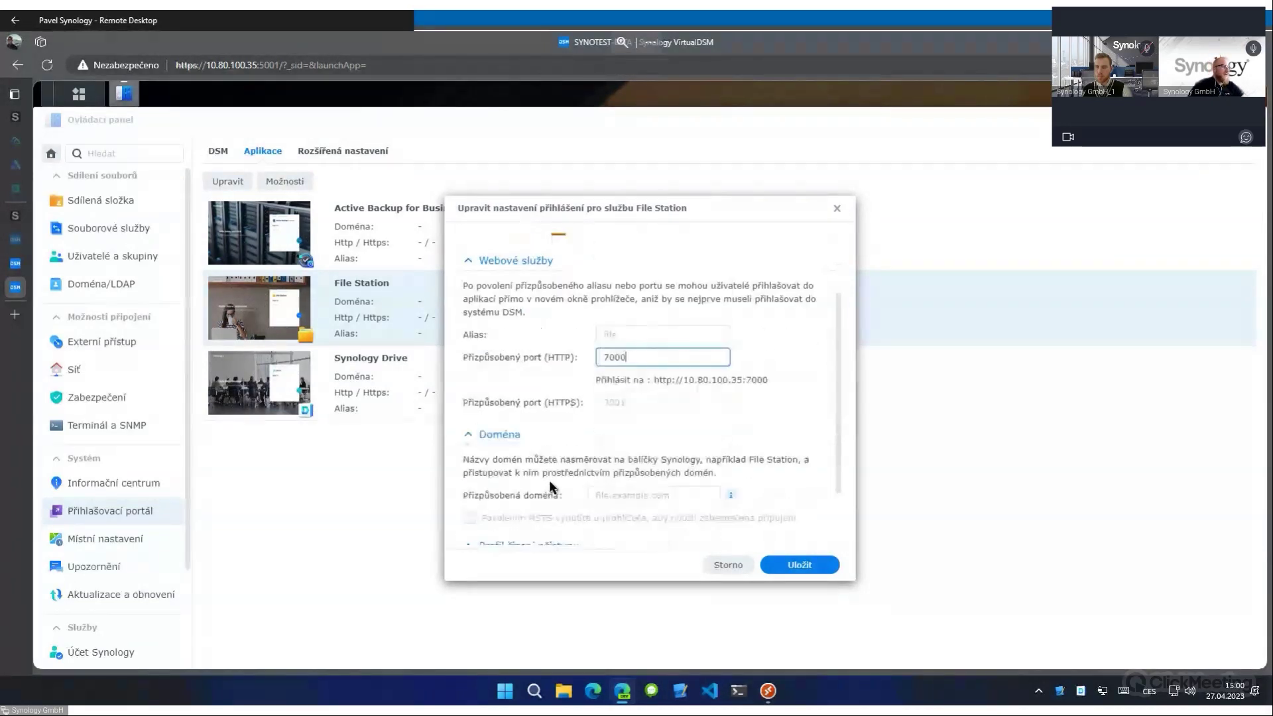
pyautogui.scroll(3, 639, 451)
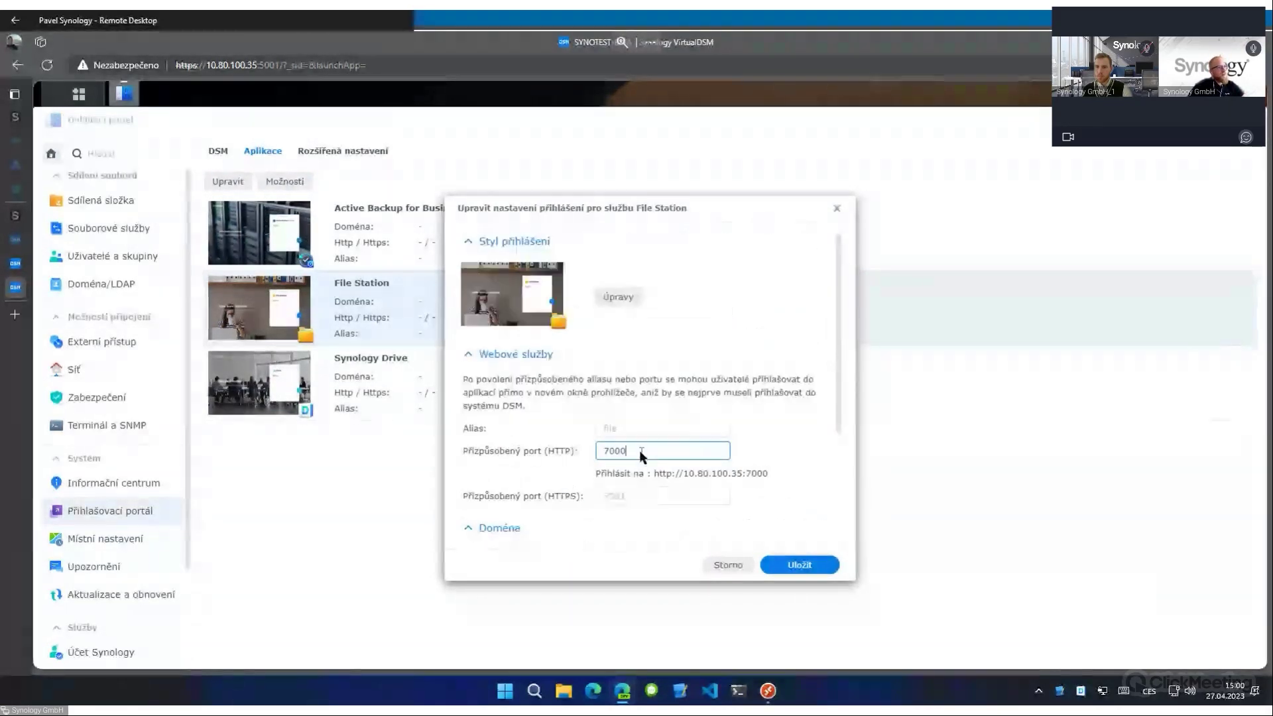
pyautogui.click(836, 209)
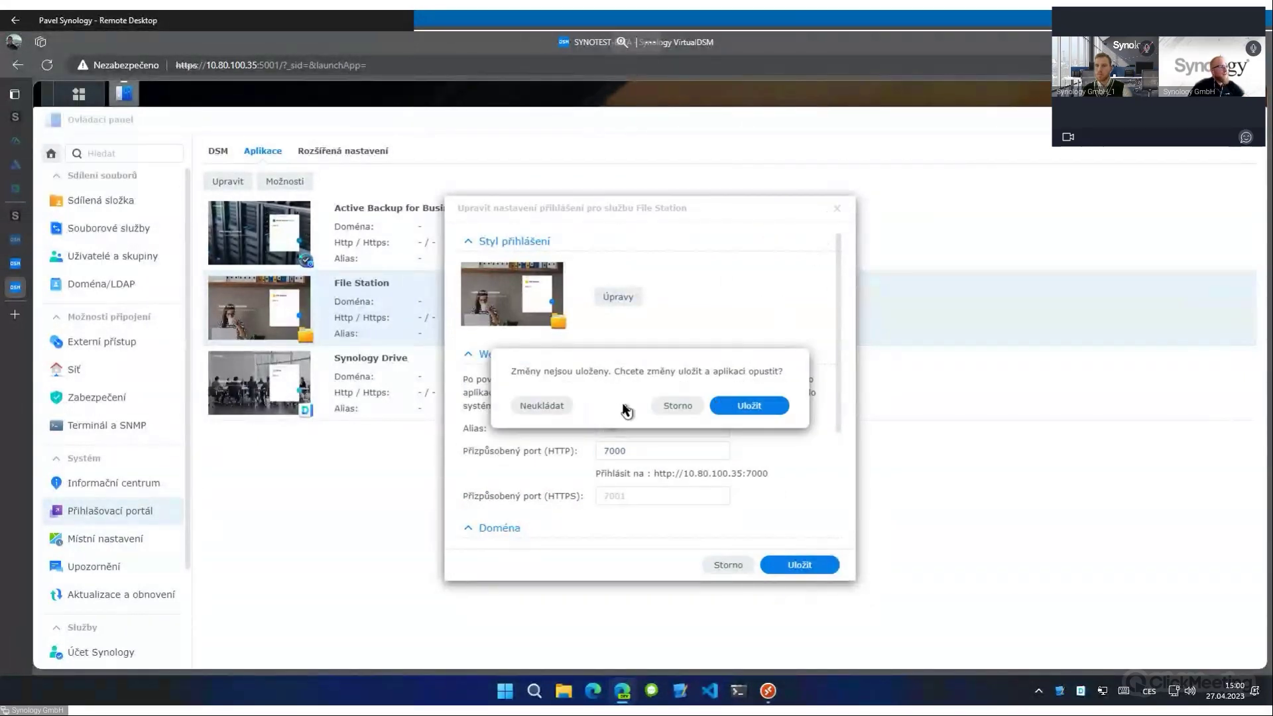
pyautogui.click(530, 404)
pyautogui.click(354, 368)
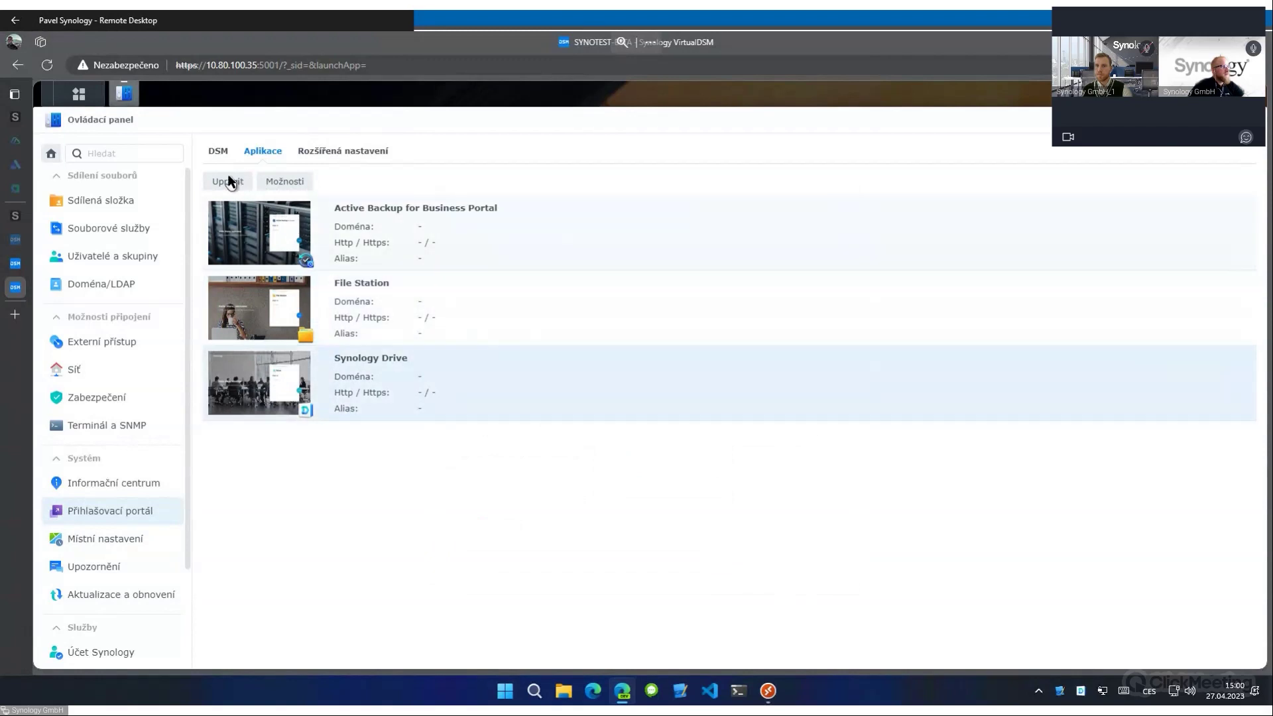
pyautogui.click(228, 179)
# Inspect Synology Drive's custom ports 10002 and 10003, then return to the DSM tab.
pyautogui.click(638, 452)
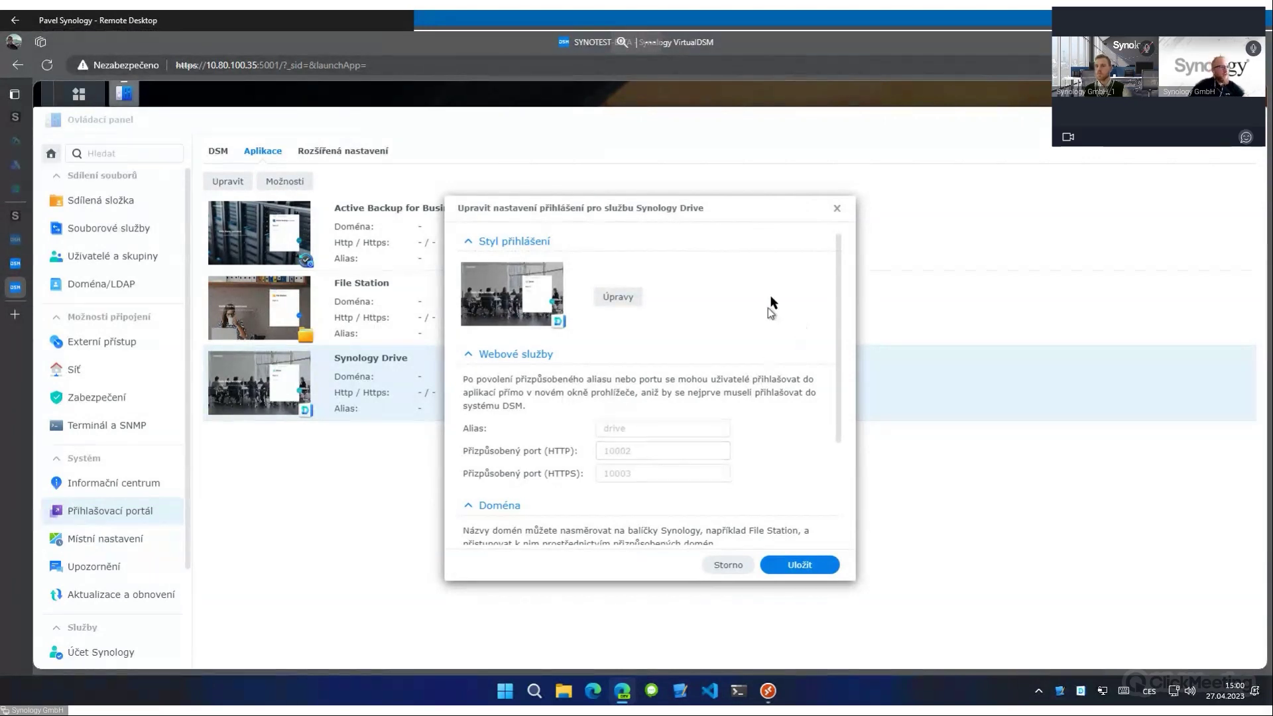
pyautogui.click(836, 211)
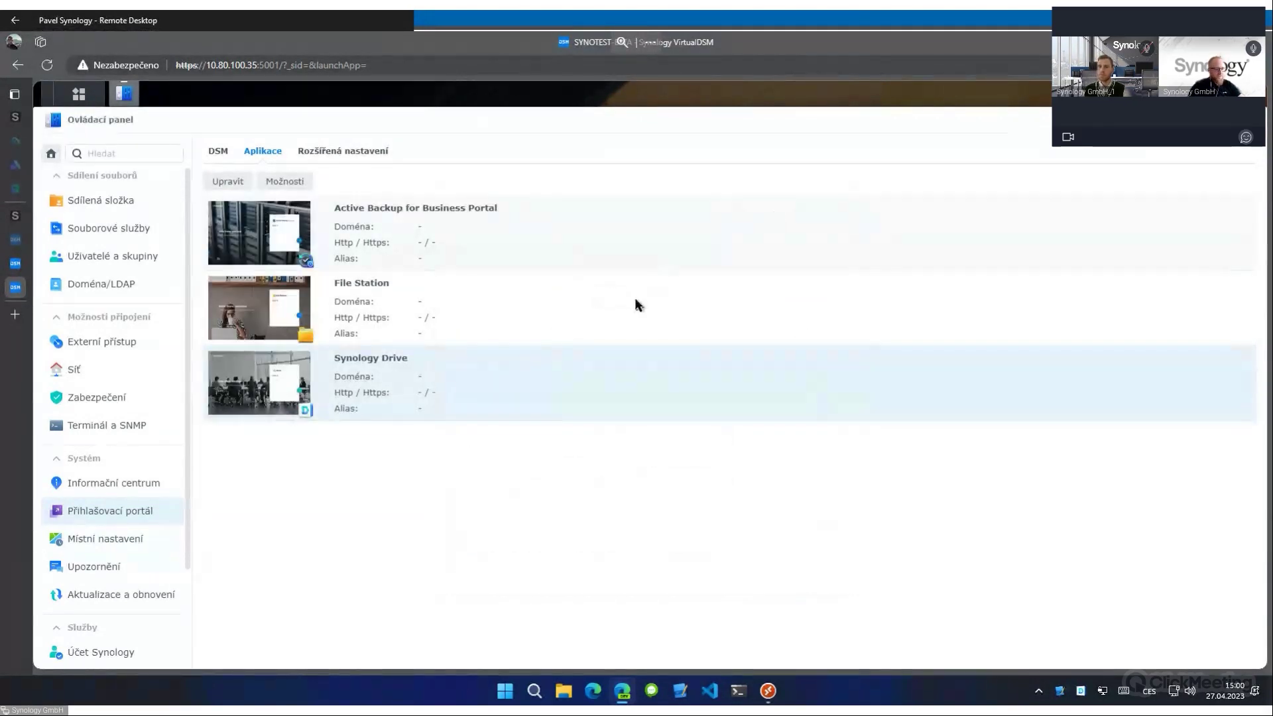
pyautogui.click(219, 150)
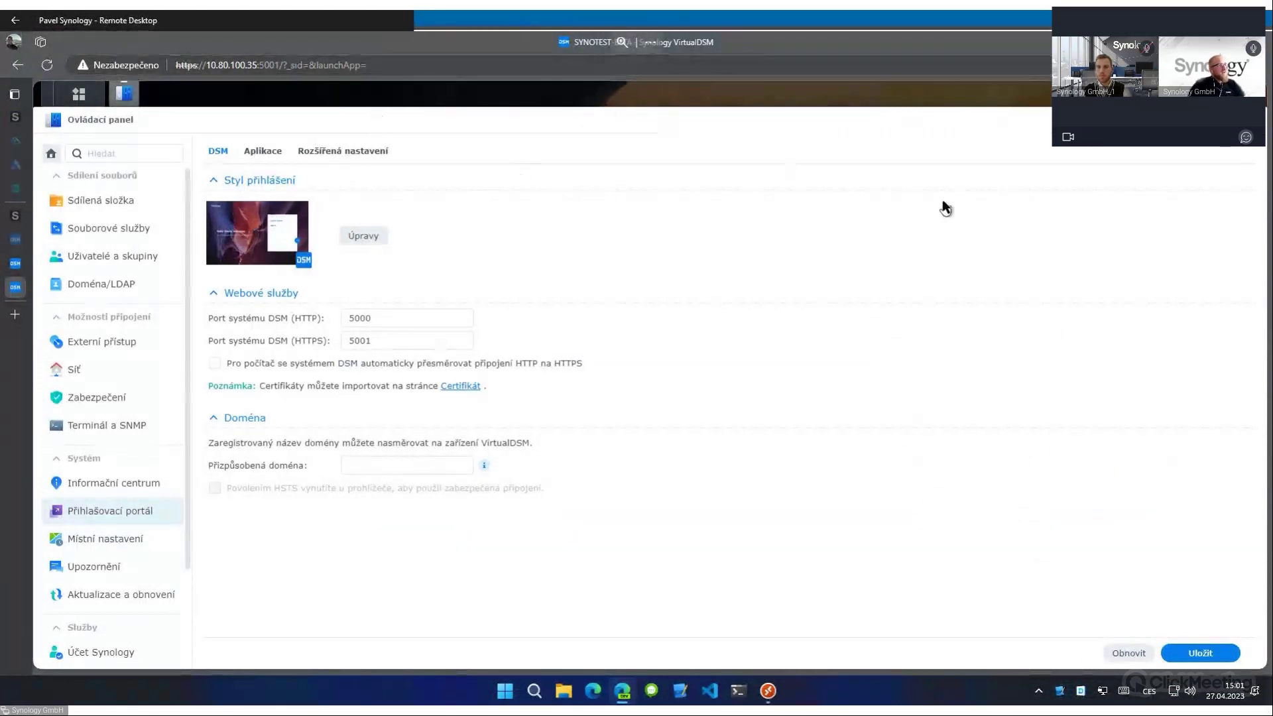
# Close the Ovládací panel window to get back to the DSM desktop and its status widgets.
pyautogui.click(1255, 119)
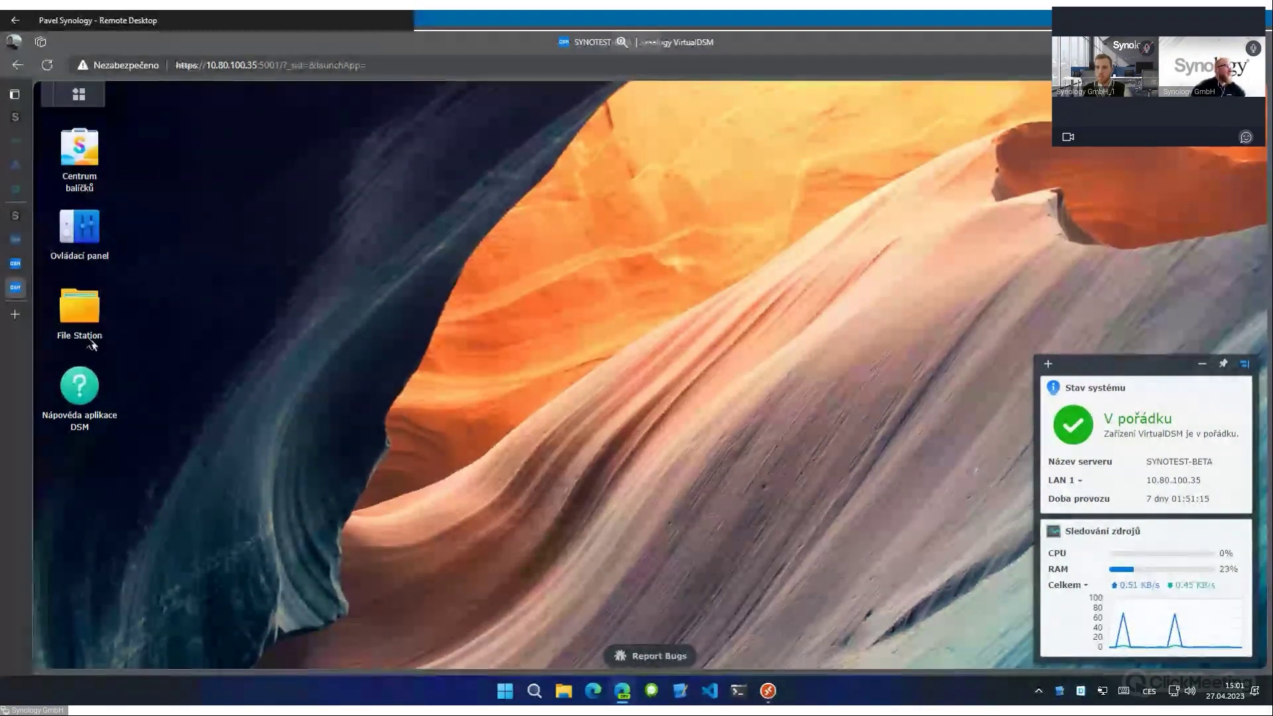
# Search 'synology' in a new browser tab and open the DSM 7.2 information page.
pyautogui.click(15, 315)
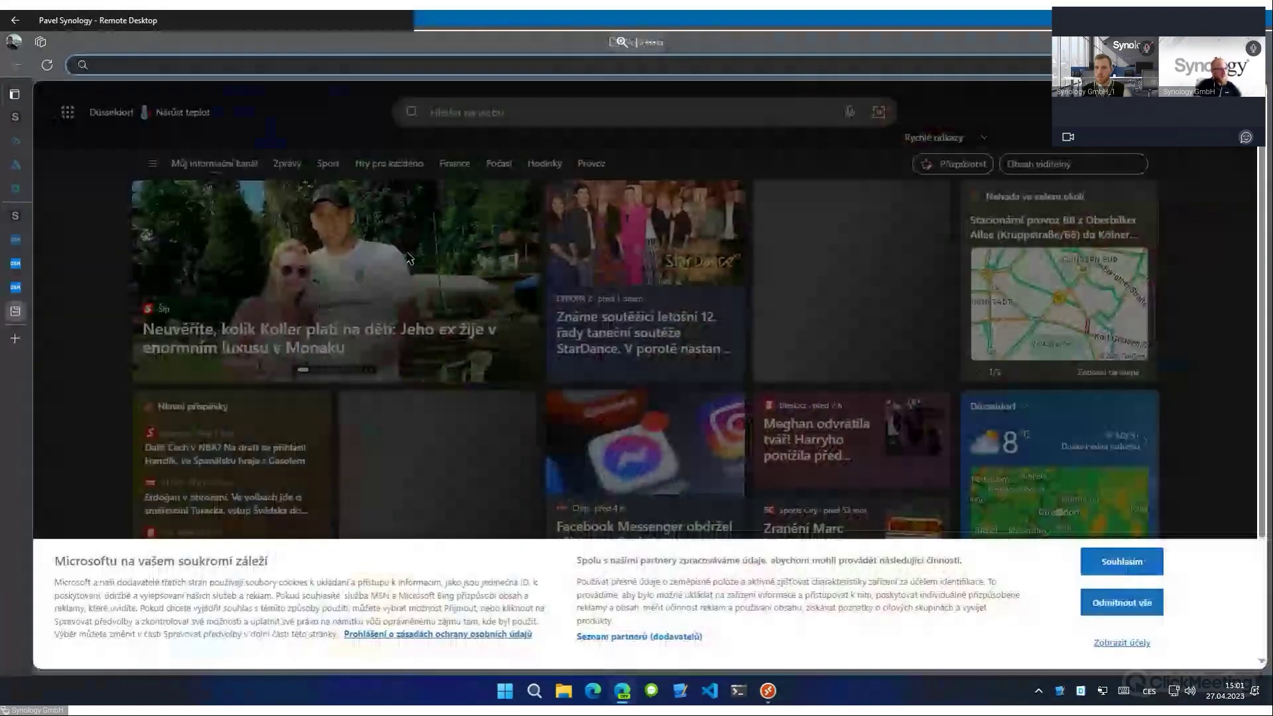
pyautogui.write('synology.com')
pyautogui.press('Return')
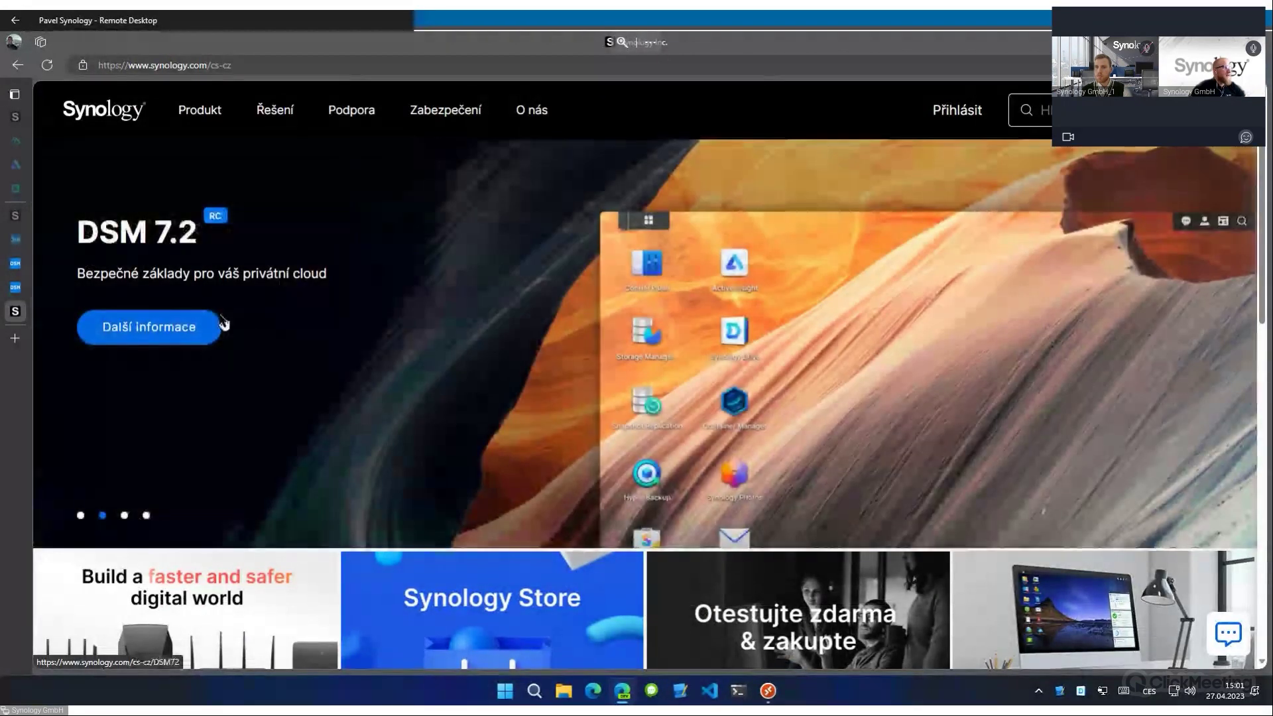
pyautogui.click(222, 324)
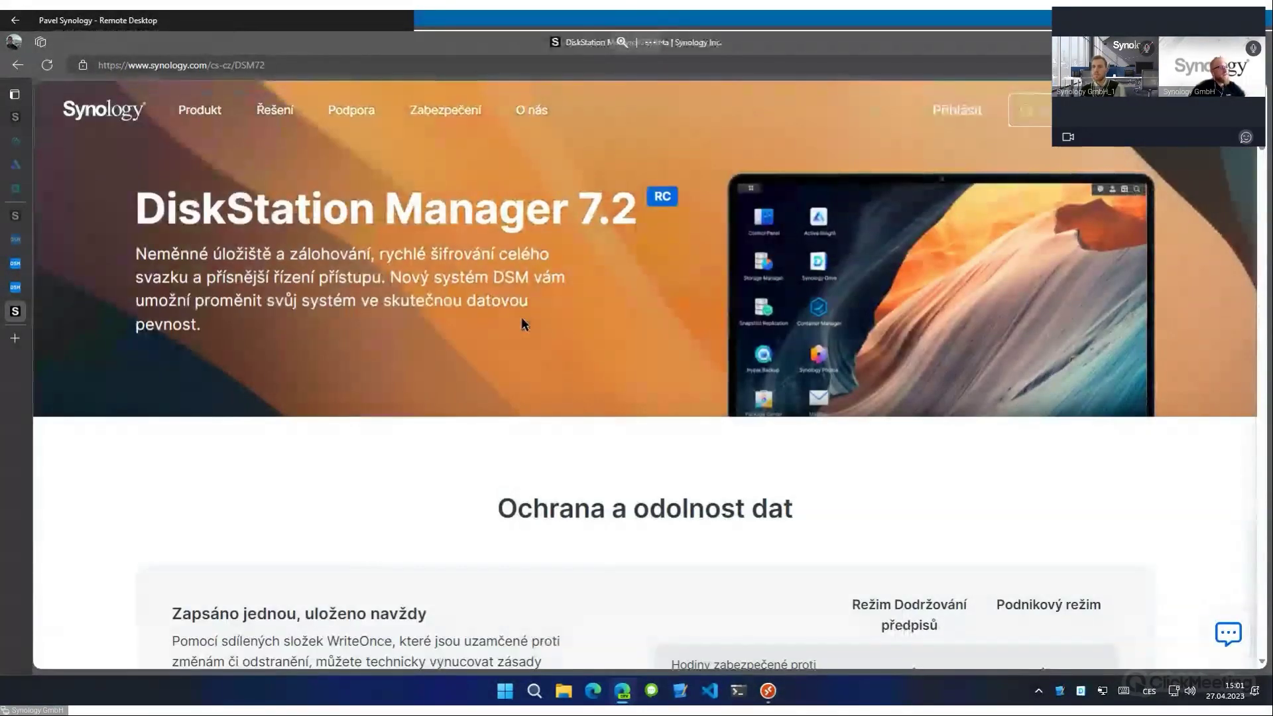
# Read down the DSM 7.2 page, then return to the VirtualDSM desktop tab.
pyautogui.scroll(-6, 522, 321)
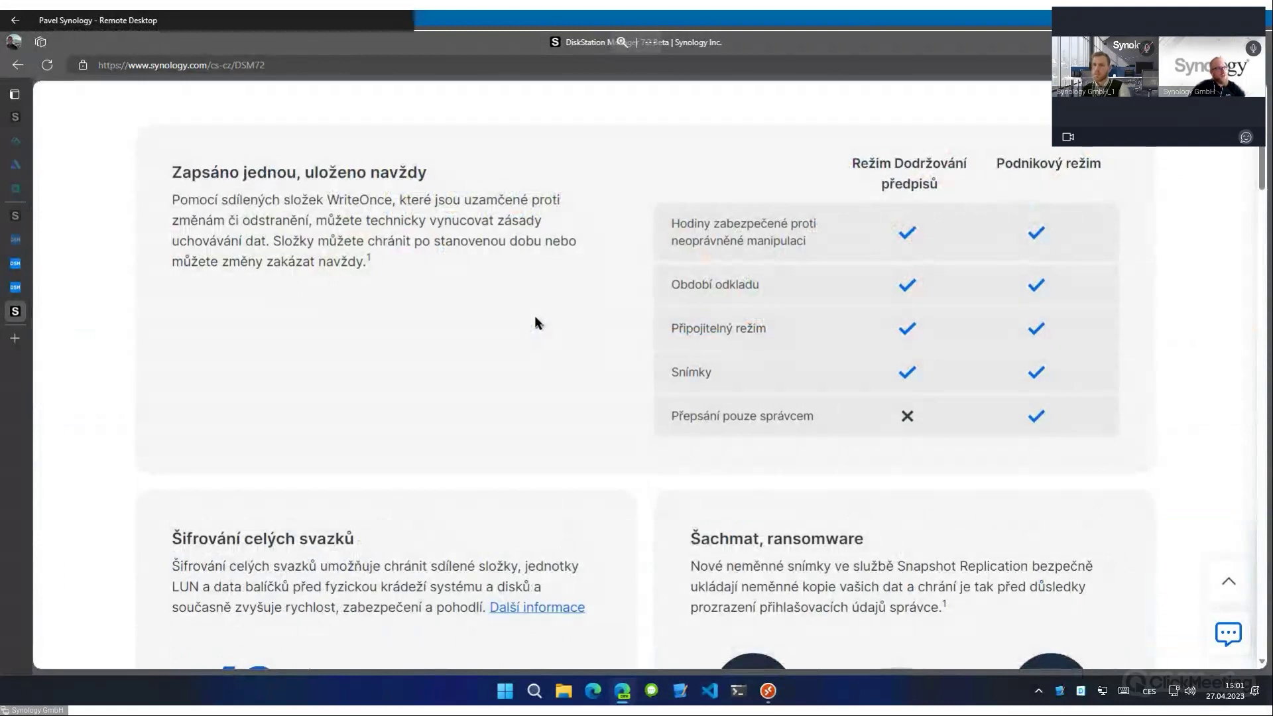
pyautogui.scroll(-6, 536, 322)
pyautogui.scroll(-20, 538, 324)
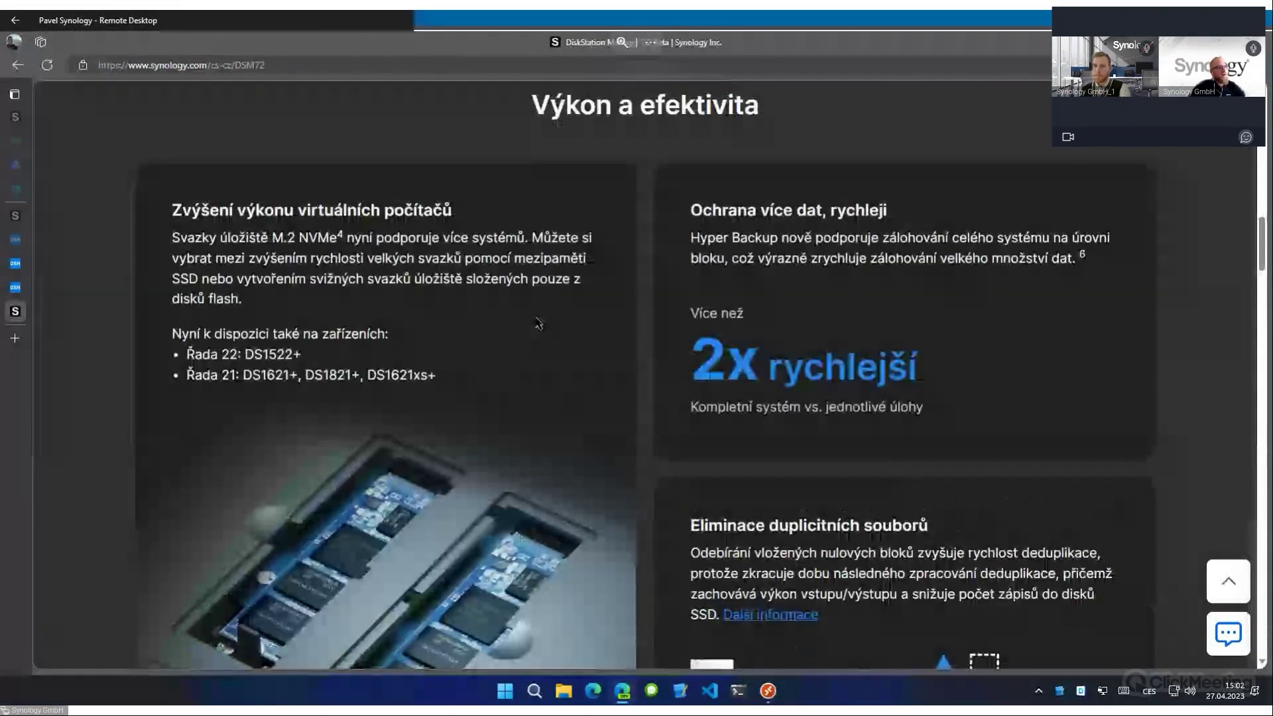
pyautogui.scroll(-15, 538, 324)
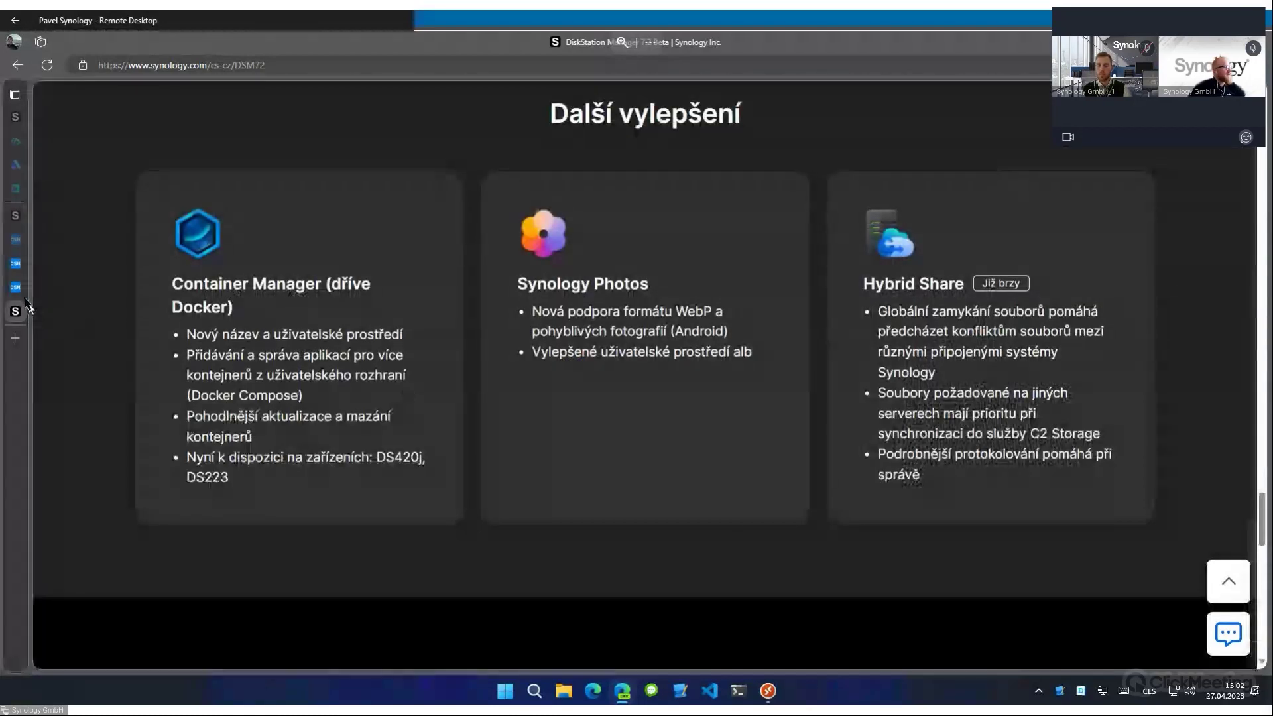
pyautogui.click(67, 287)
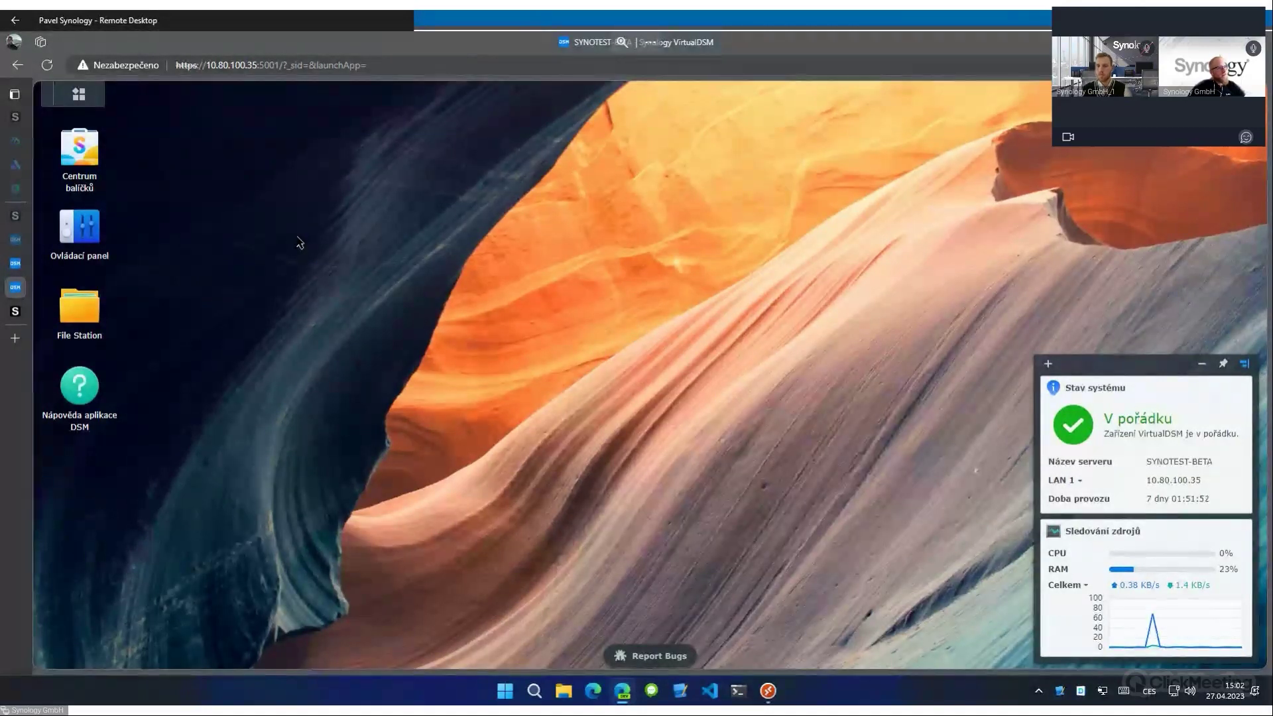
# Open Control Panel's Sdílená složka list and start the Vytvořit shared folder wizard.
pyautogui.click(97, 229)
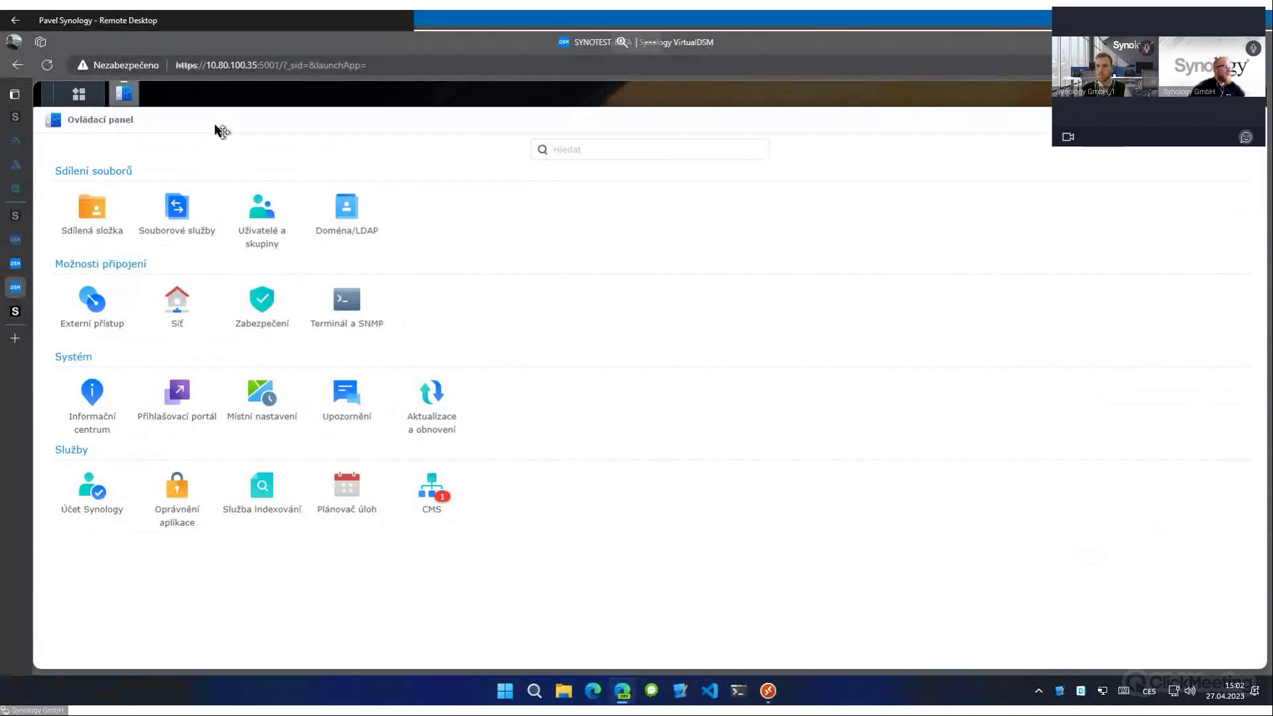
pyautogui.click(129, 247)
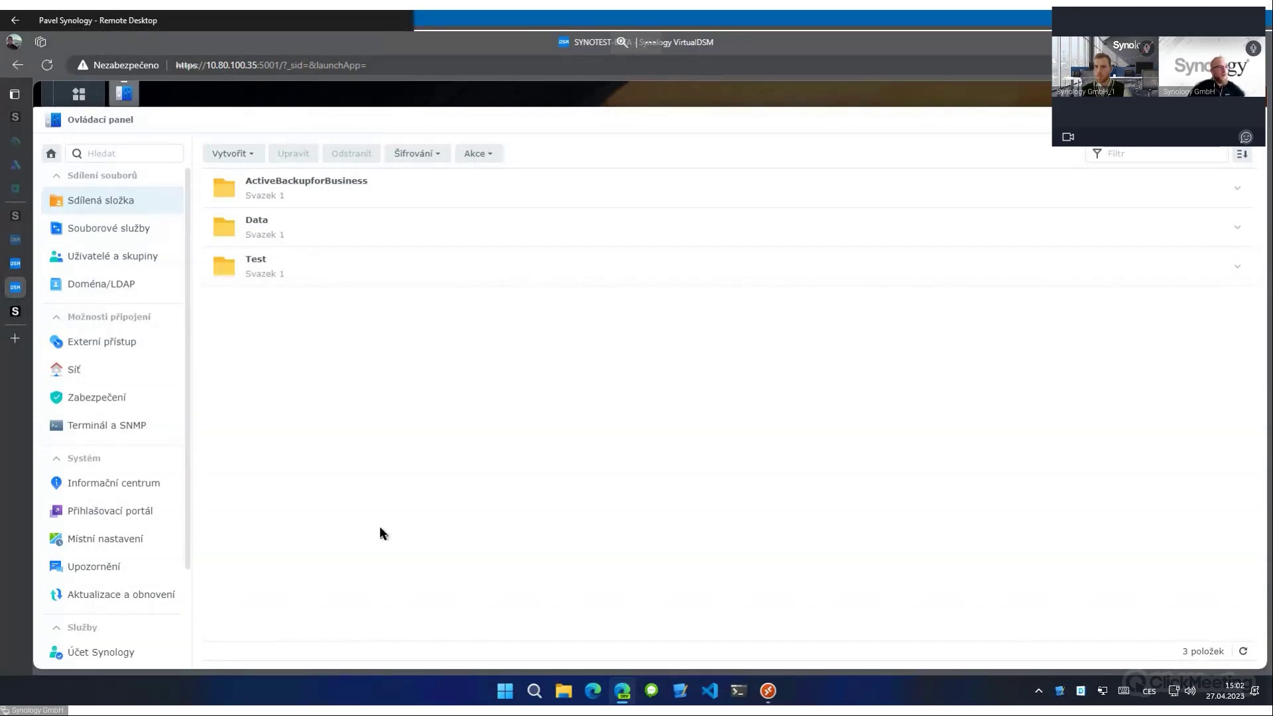
pyautogui.click(238, 154)
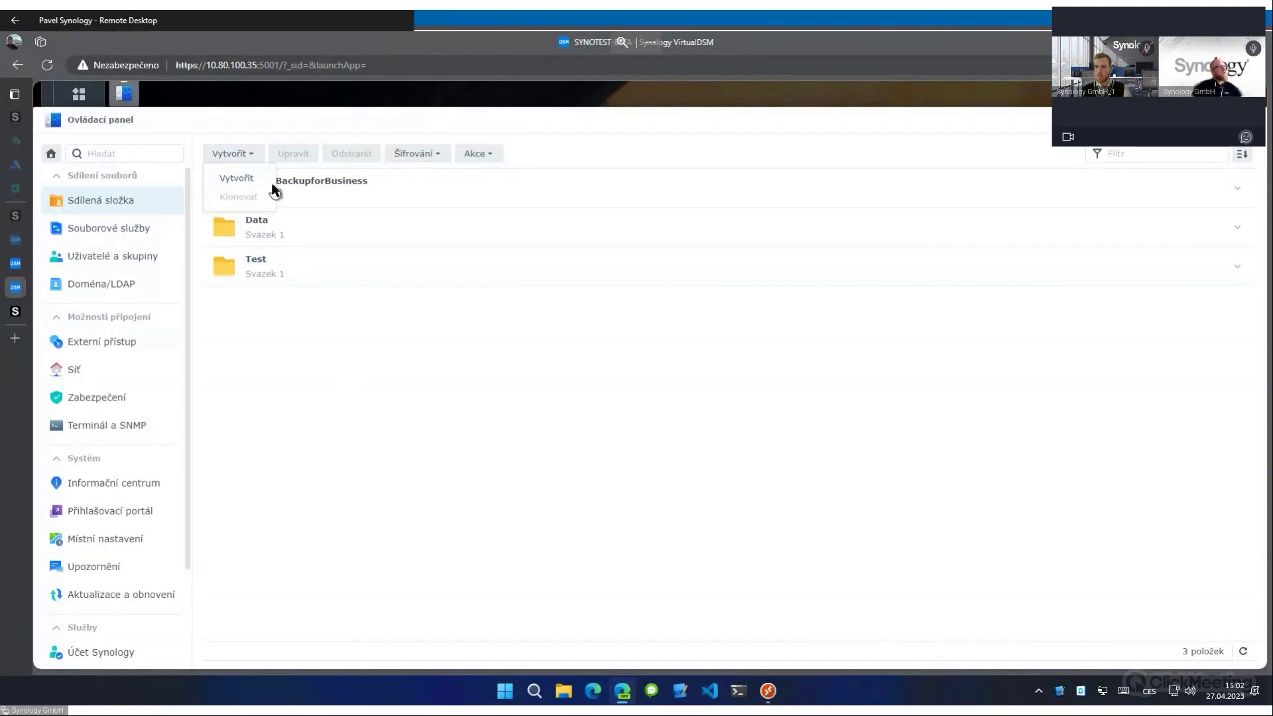
pyautogui.click(253, 178)
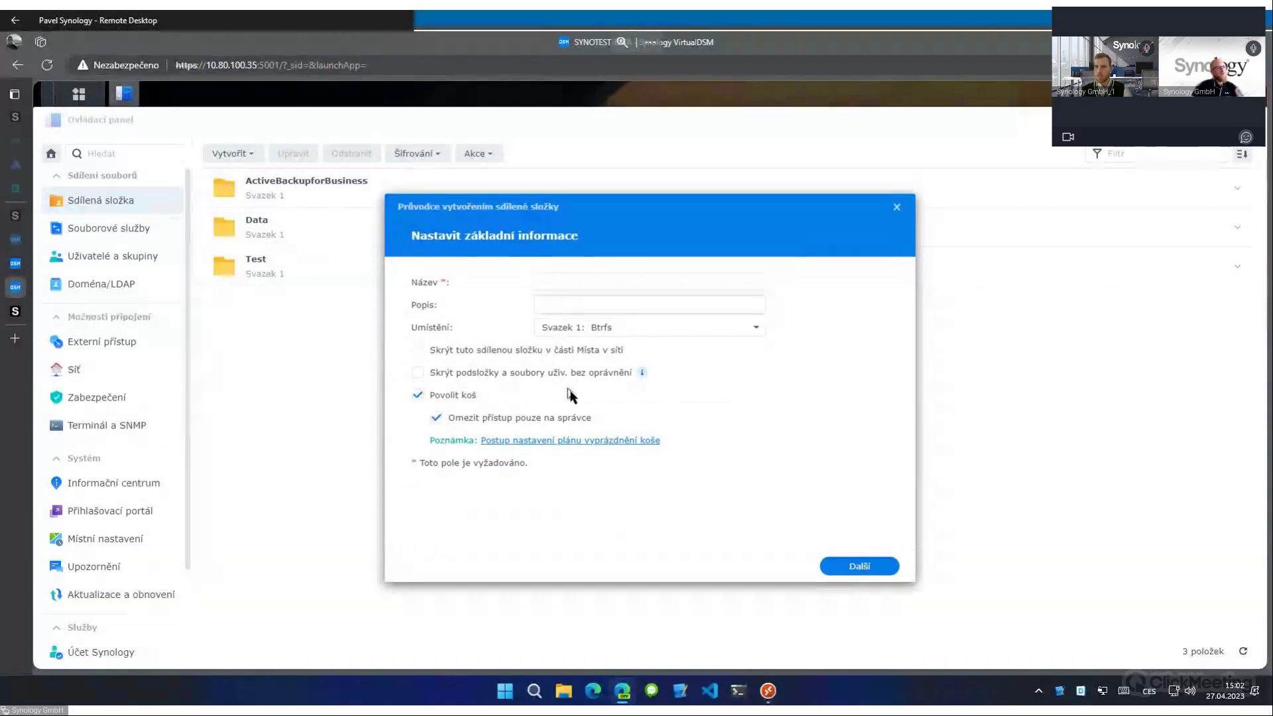
# Name the new shared folder WORM_1 on Volume 1 and continue to security options.
pyautogui.click(604, 285)
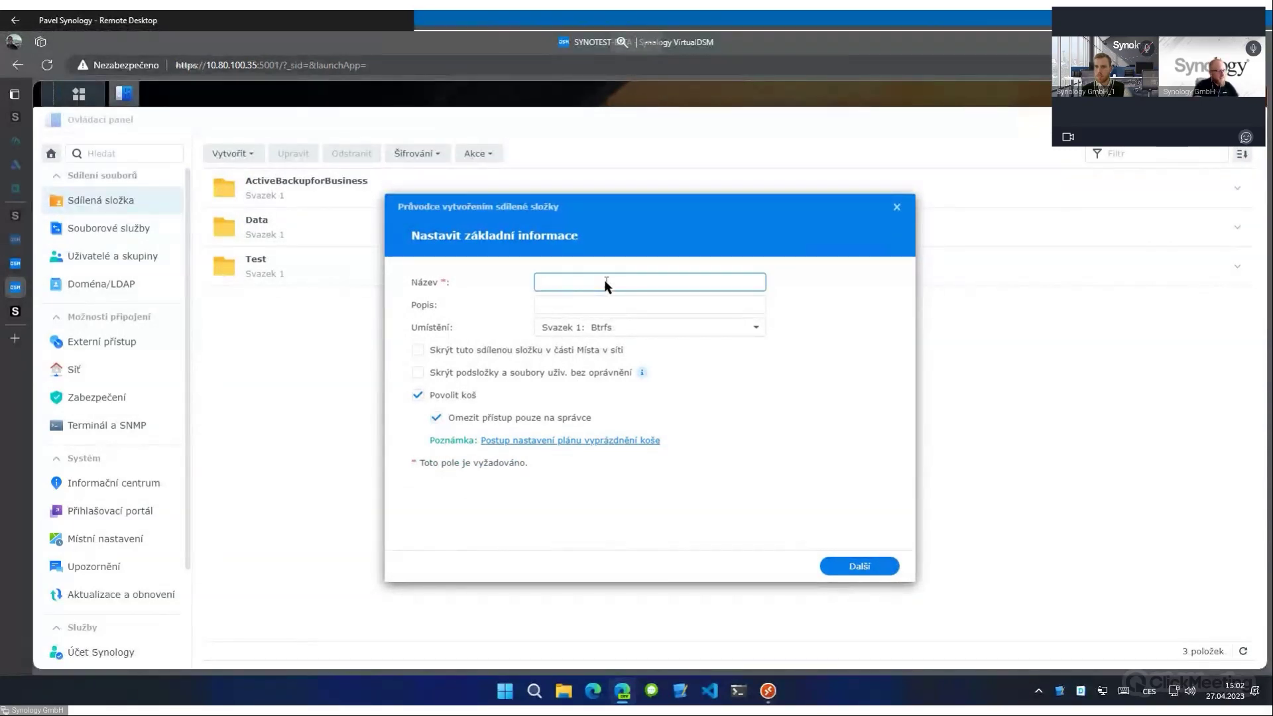
pyautogui.write('WORM_1')
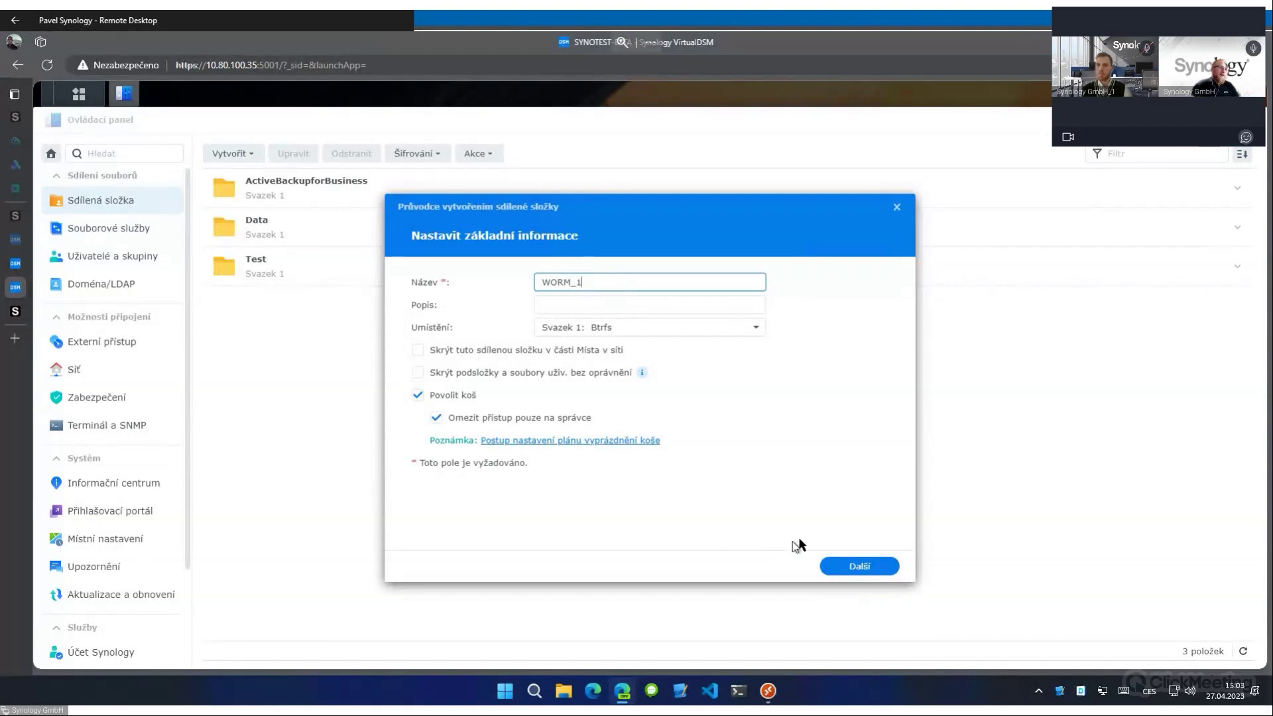
pyautogui.click(849, 565)
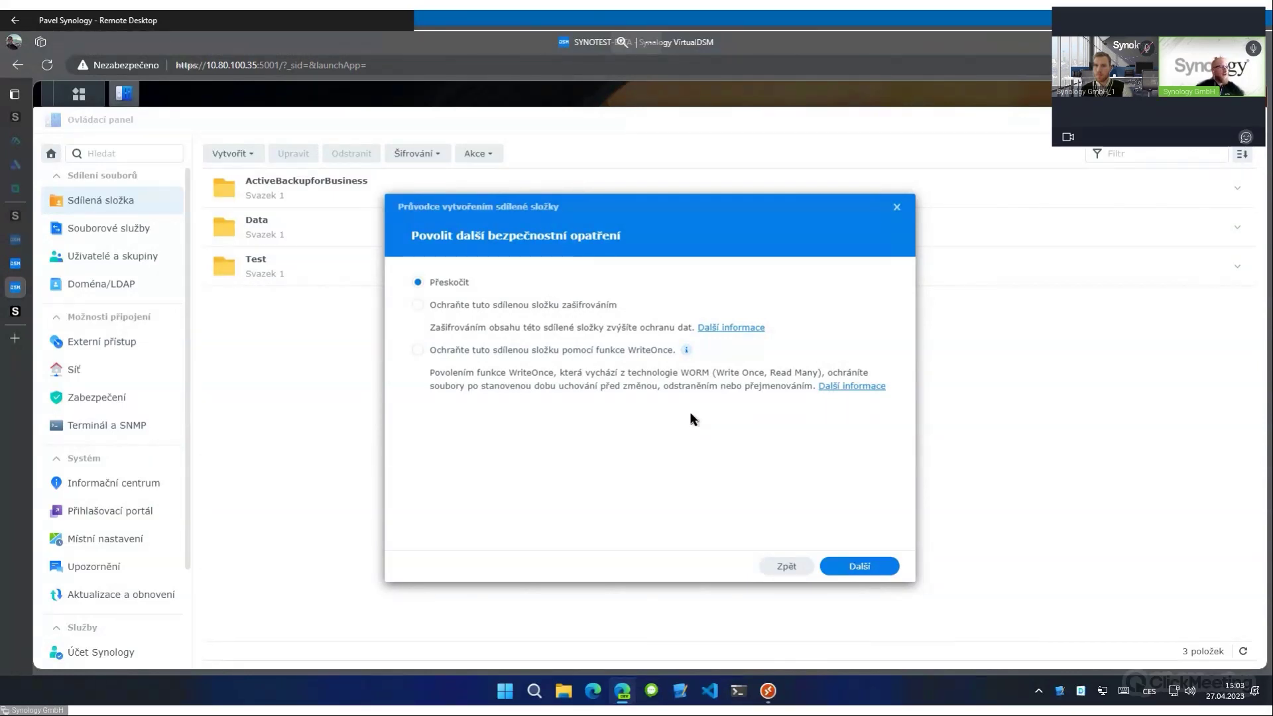
# Choose WriteOnce protection for WORM_1 and accept that its recycle bin is disabled.
pyautogui.click(605, 351)
pyautogui.click(842, 565)
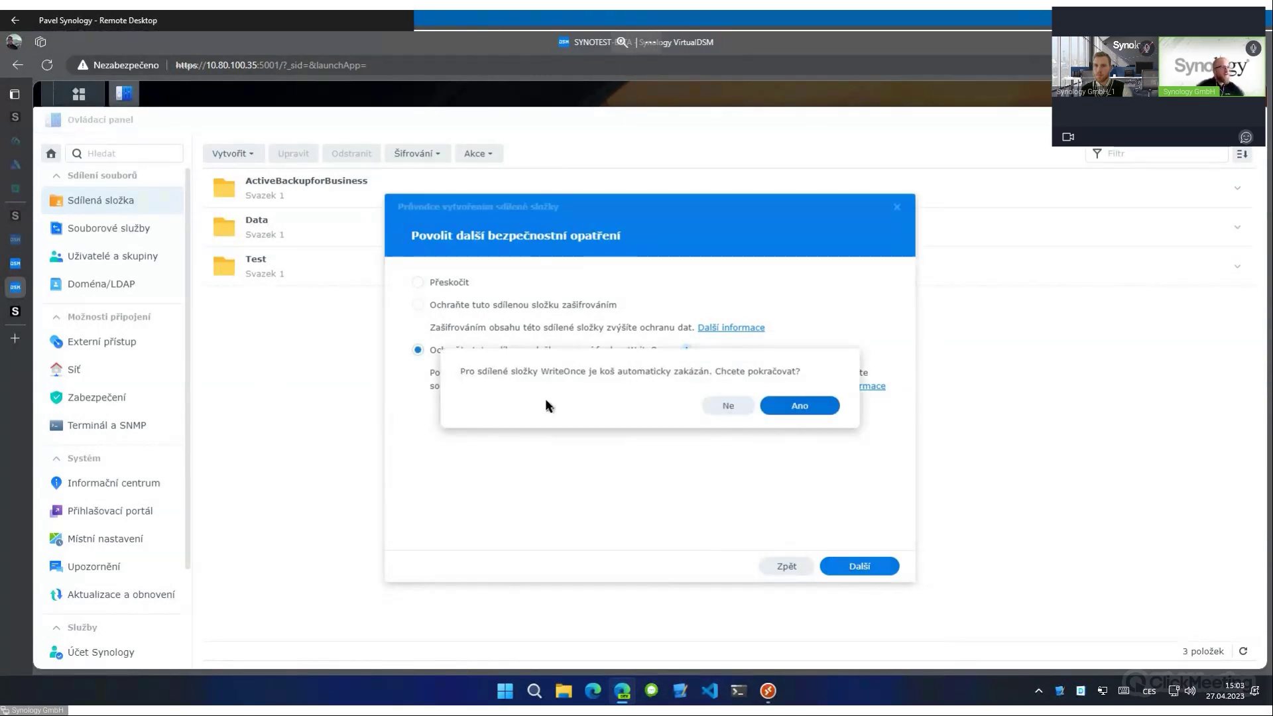
pyautogui.click(797, 405)
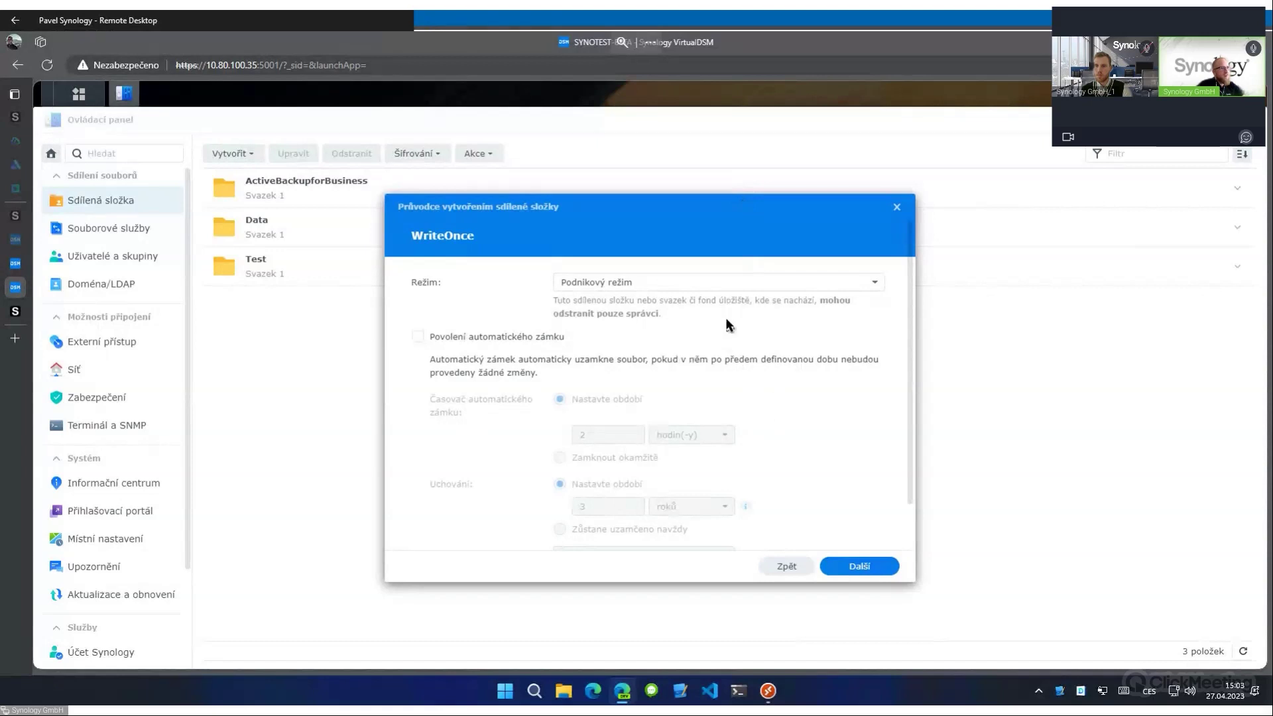
# Keep Podnikový režim after trying compliance mode, and enable auto-lock (2-hour timer, 3-year retention).
pyautogui.click(720, 289)
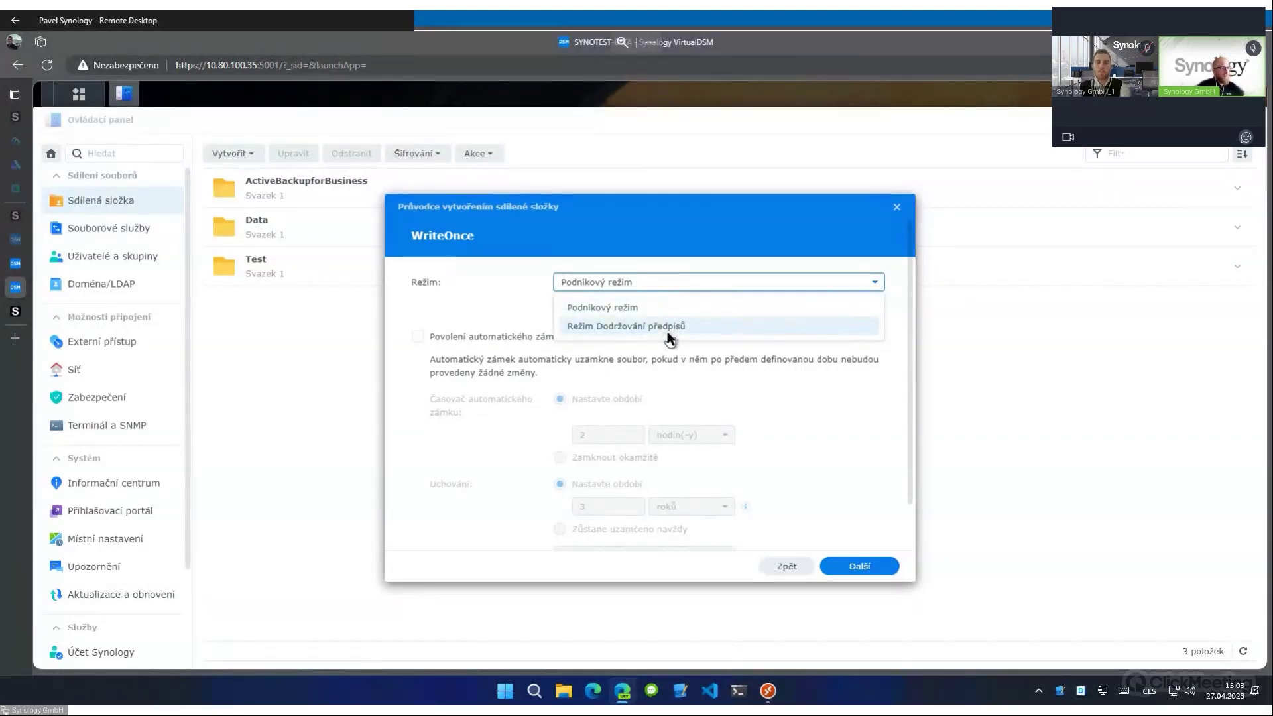
pyautogui.click(630, 308)
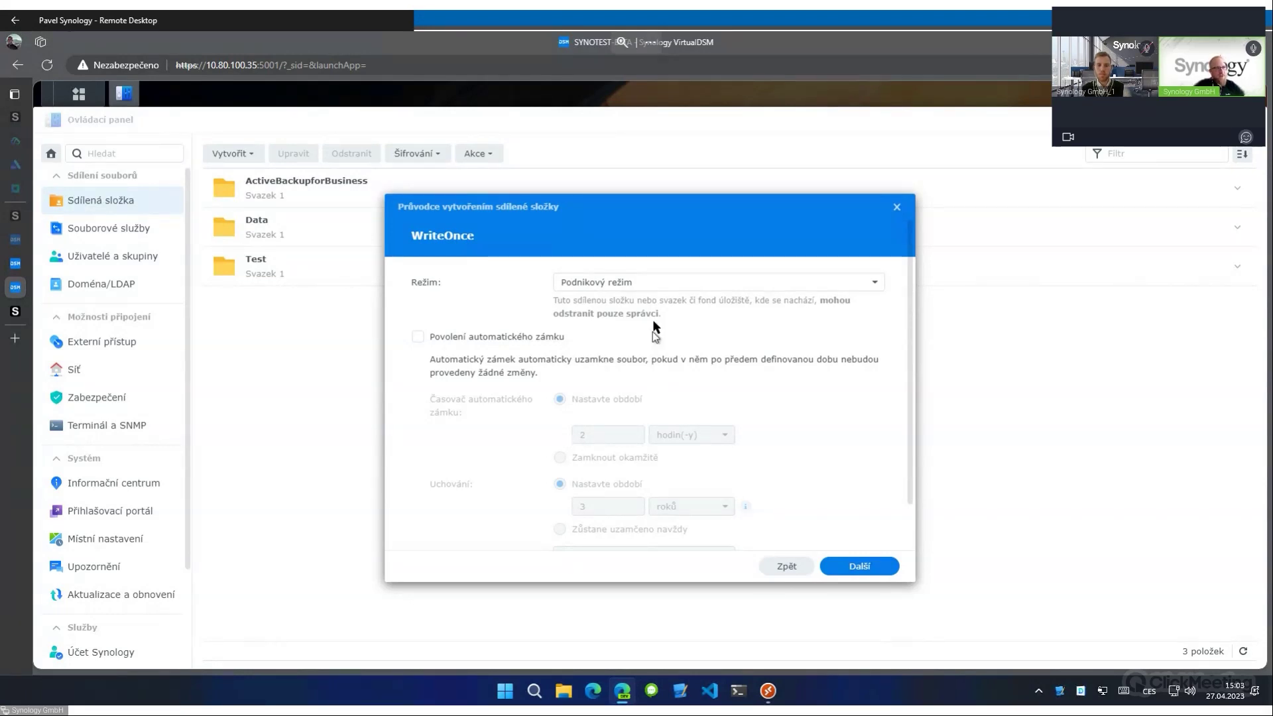
pyautogui.click(665, 282)
pyautogui.click(665, 326)
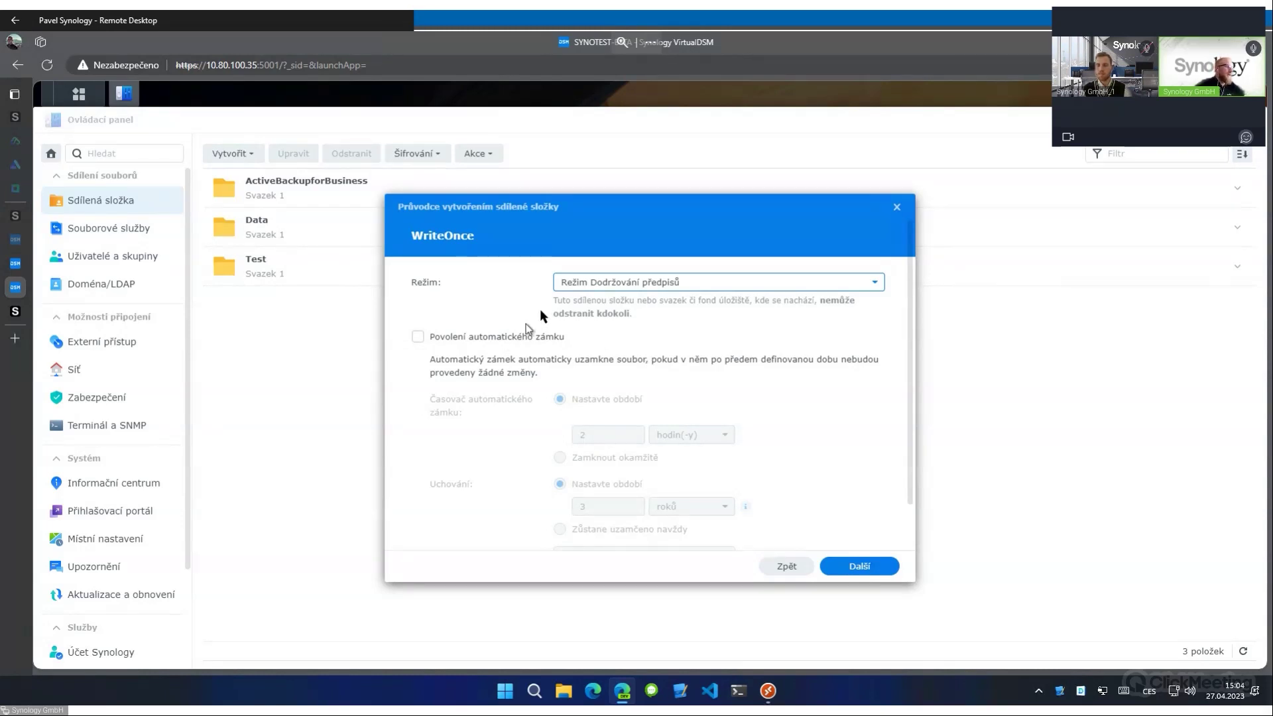
pyautogui.press('Up')
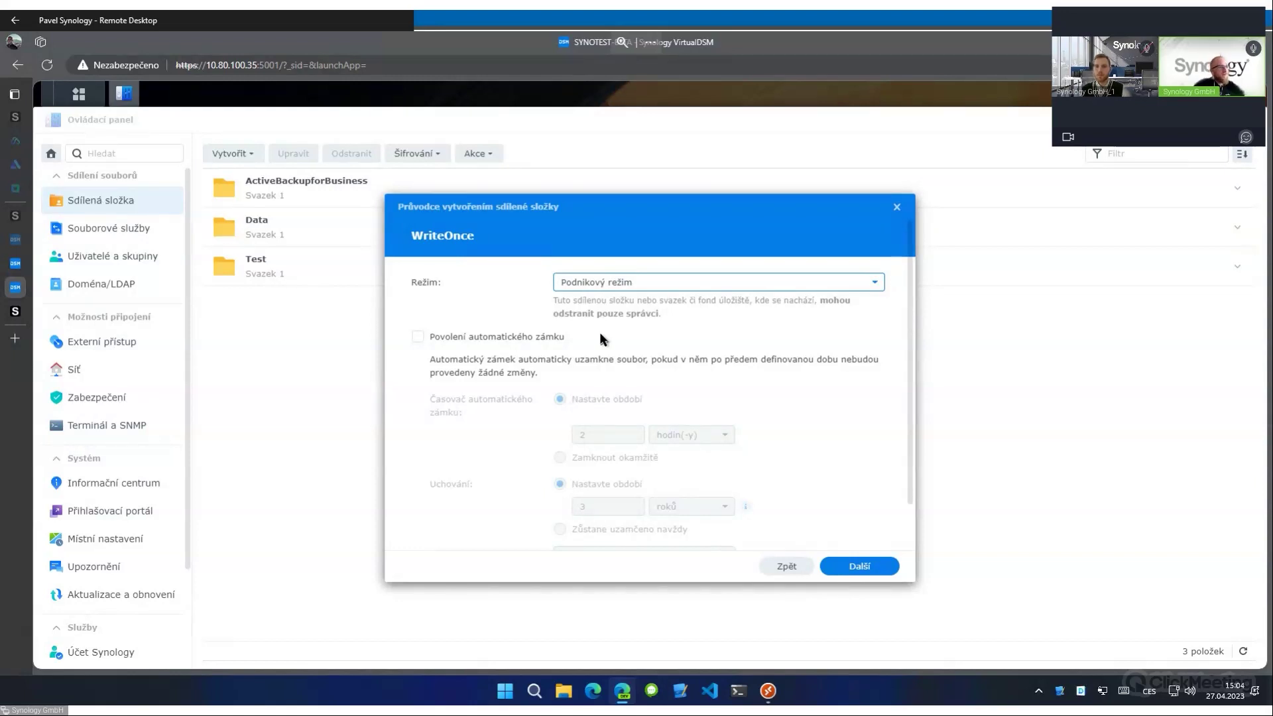
pyautogui.click(528, 336)
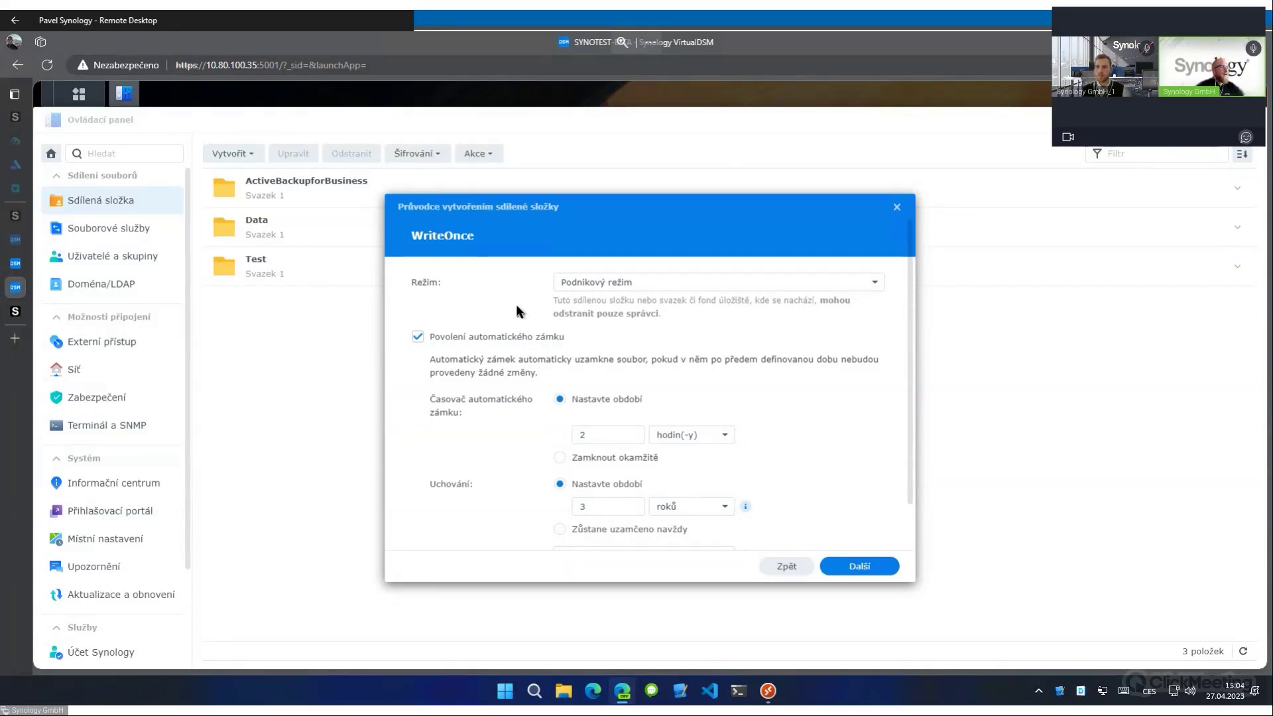
# Set the Stav uzamknutí lock state to Immutable instead of Append-only.
pyautogui.scroll(-2, 559, 411)
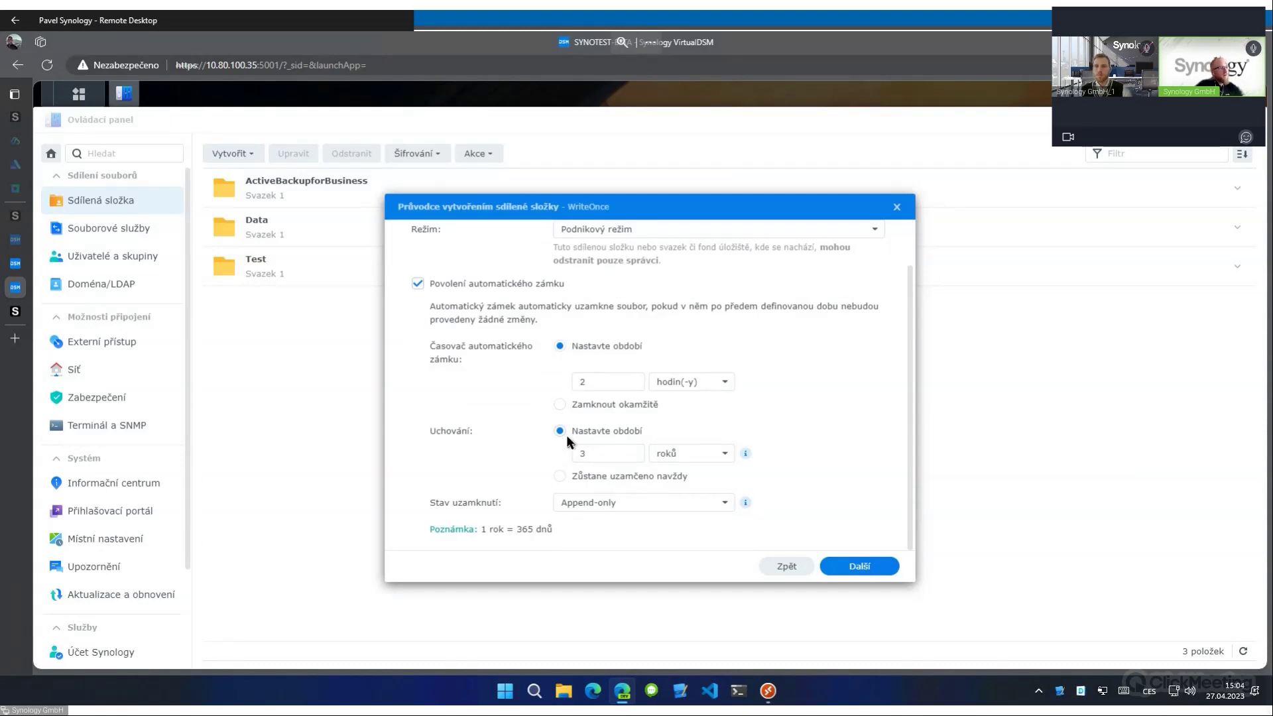
pyautogui.click(656, 502)
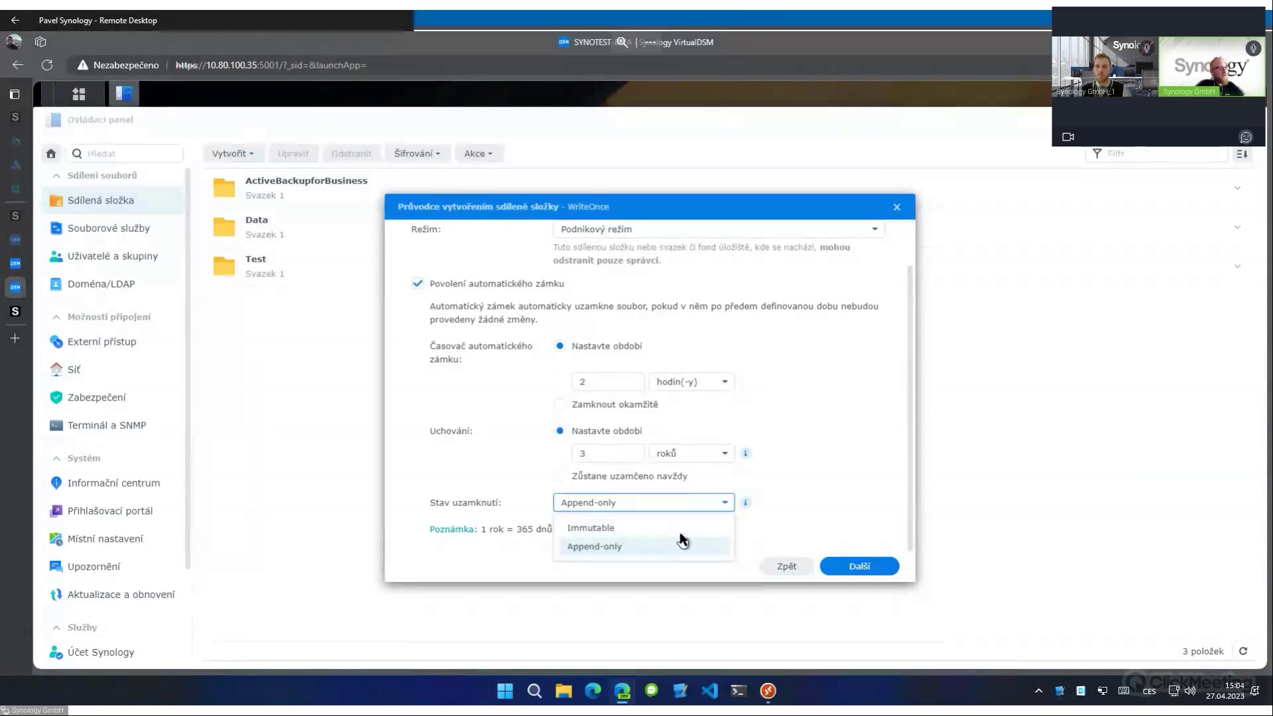
pyautogui.click(685, 528)
# Read the info-icon explanations for the WriteOnce lock settings.
pyautogui.scroll(2, 678, 310)
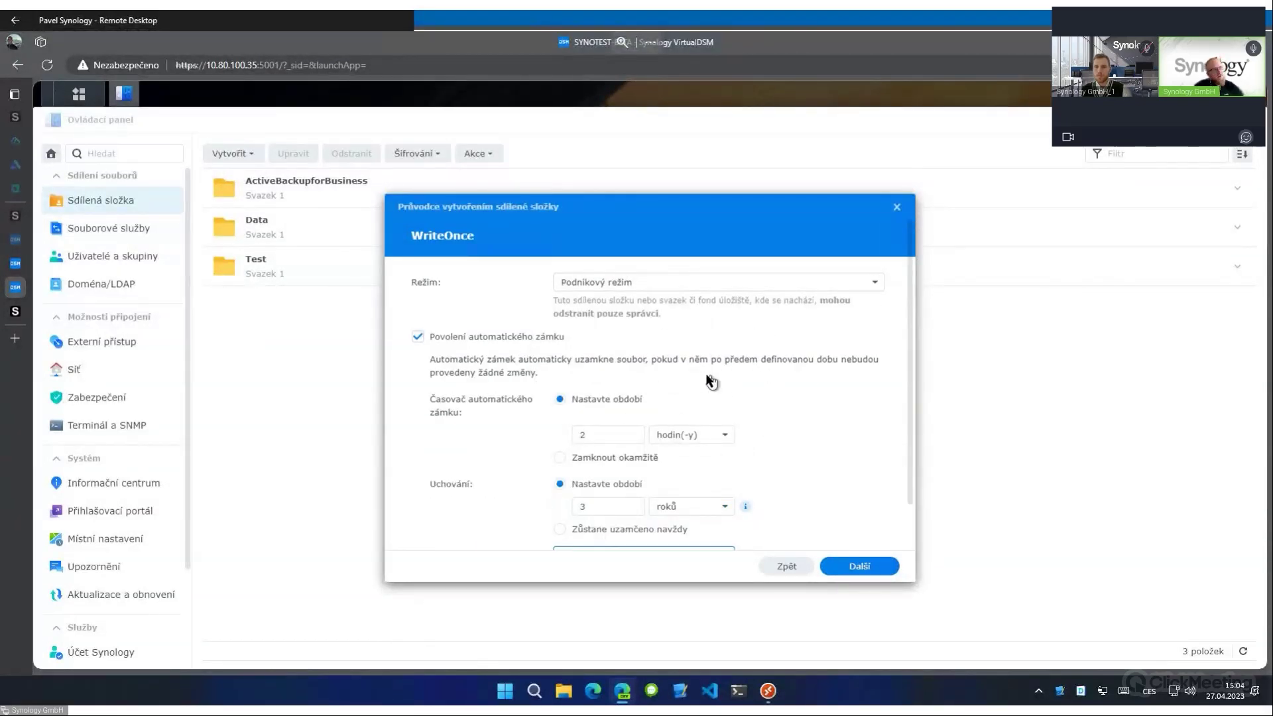
pyautogui.scroll(-2, 765, 515)
pyautogui.moveTo(744, 456)
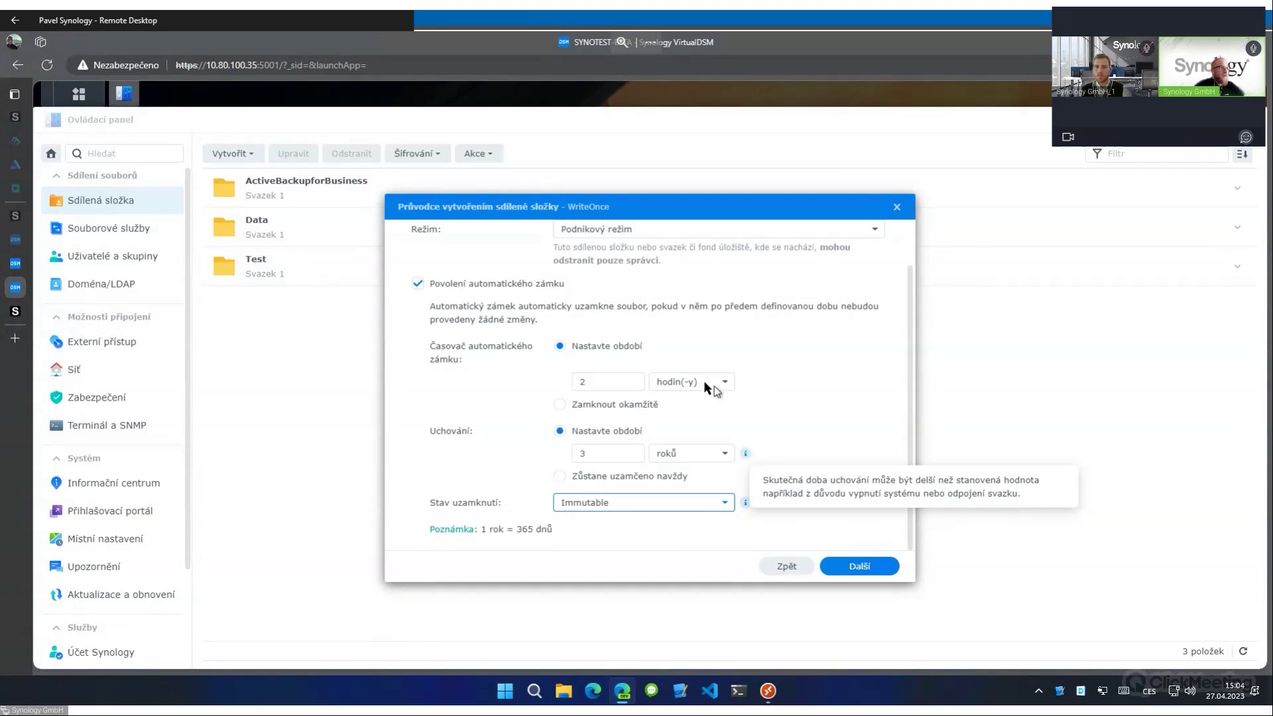
pyautogui.scroll(1, 713, 386)
pyautogui.scroll(-1, 749, 383)
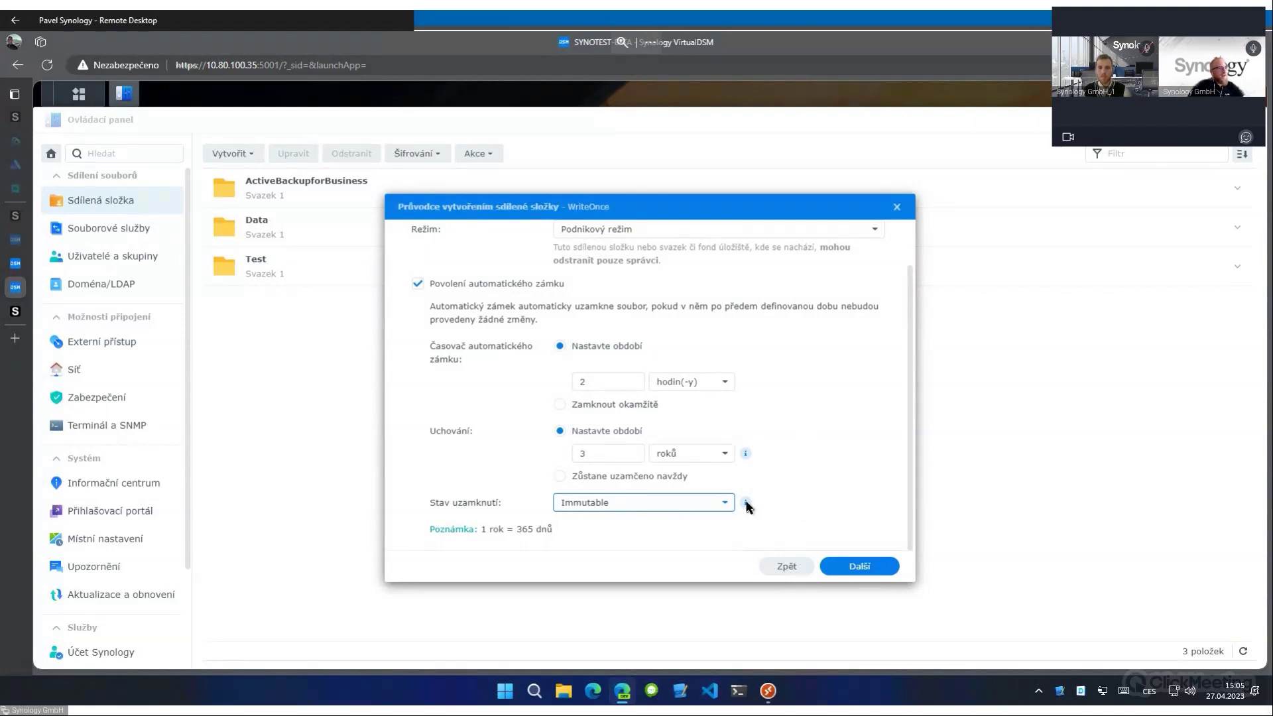
pyautogui.moveTo(746, 506)
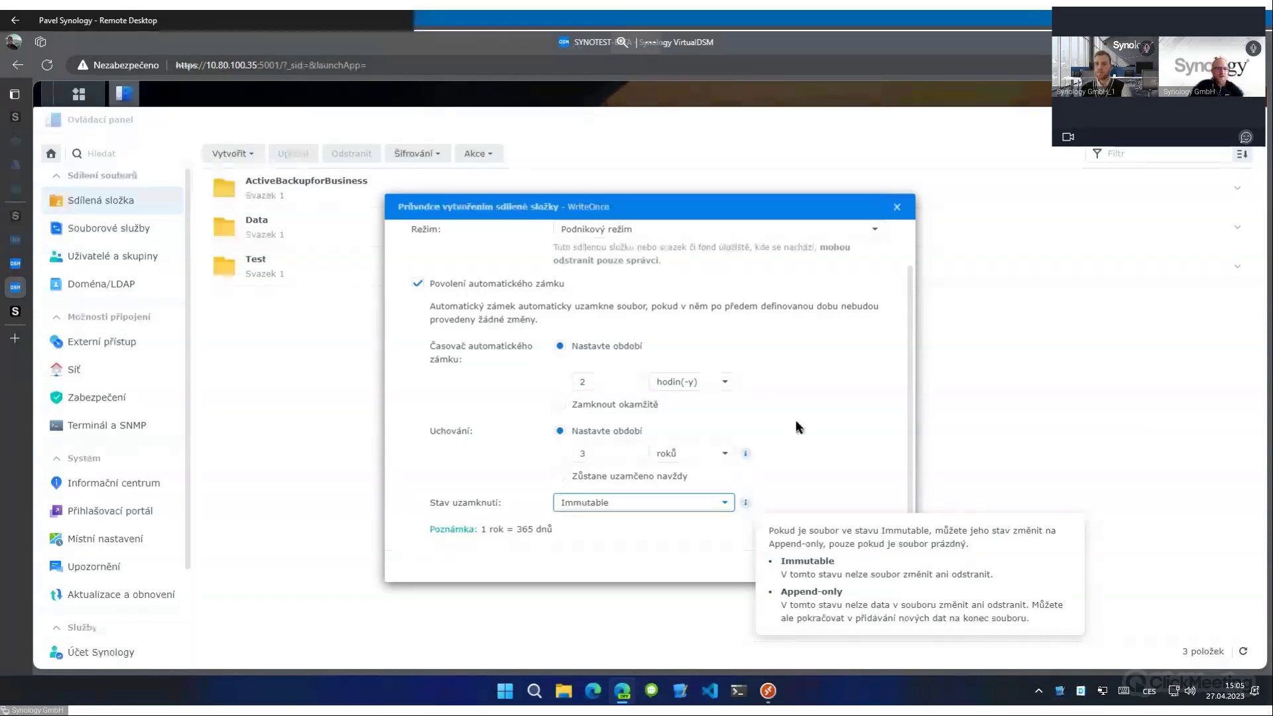
pyautogui.scroll(2, 861, 552)
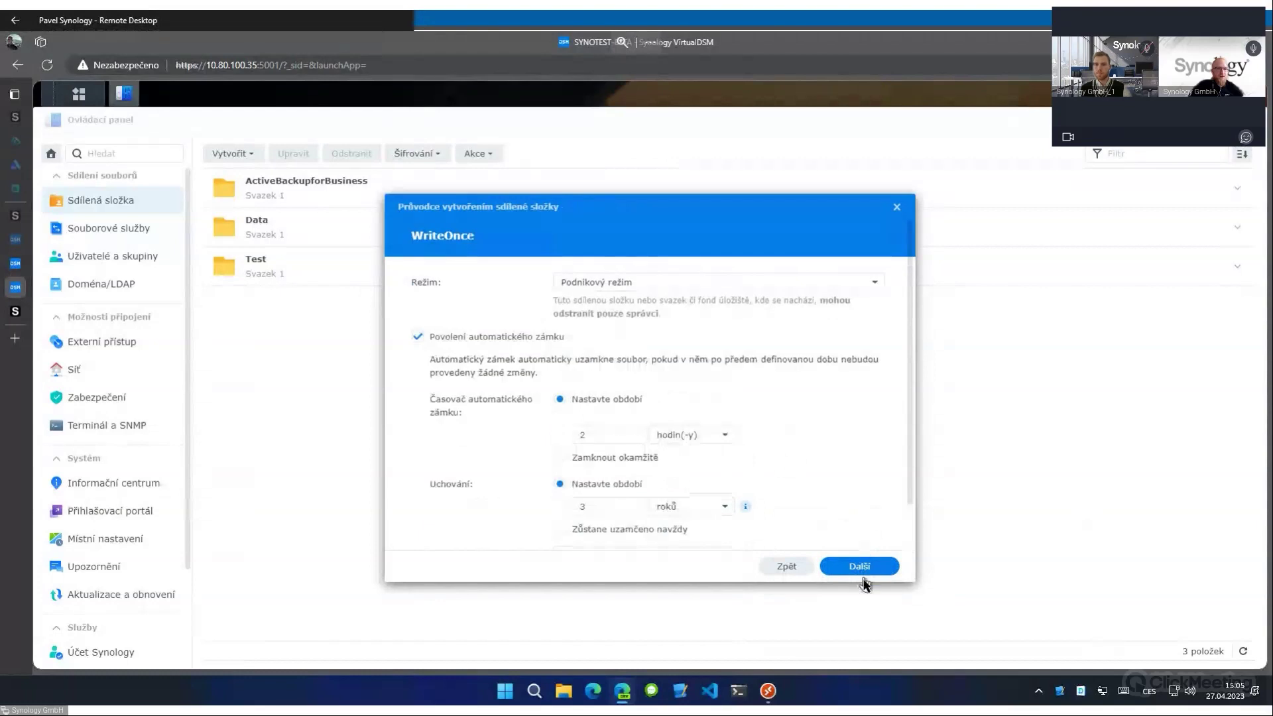
# Advance from the WriteOnce page to Konfigurovat rozšířená nastavení, with checksum and quota off.
pyautogui.click(860, 567)
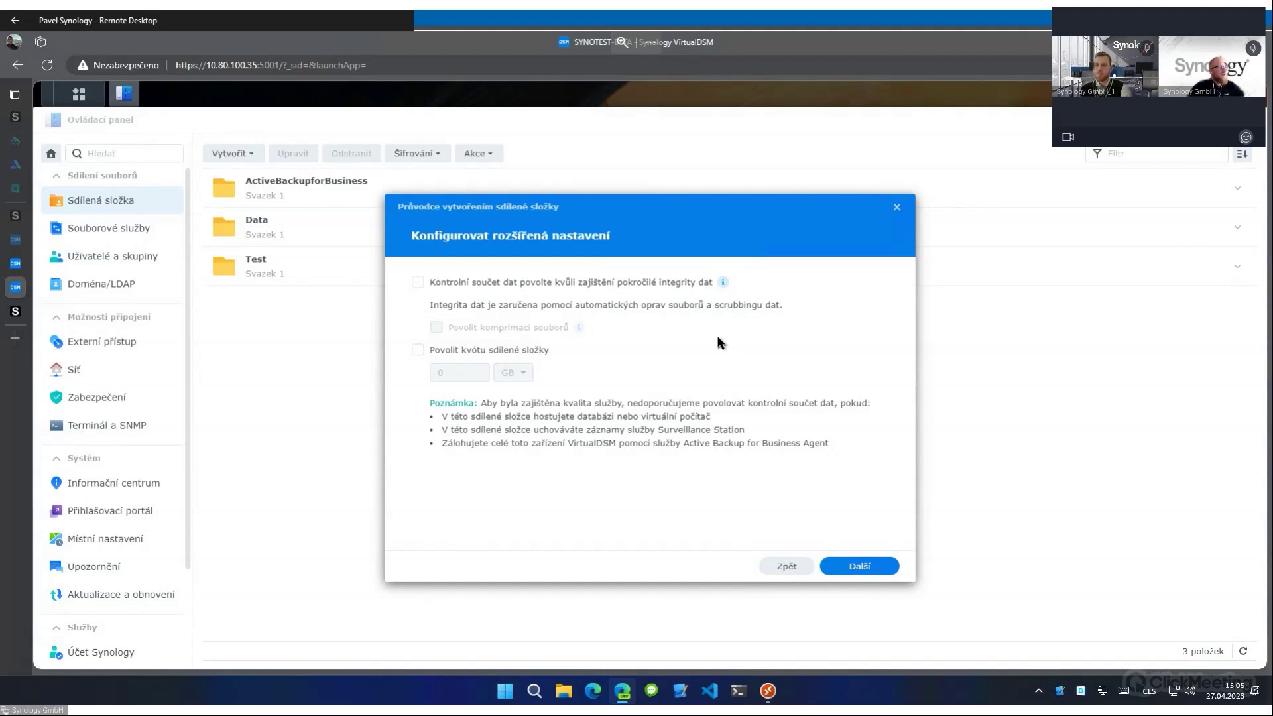
# Switch to the synology.com tab and scroll to its Ochrana a odolnost dat section.
pyautogui.hotkey('ctrl', 'Tab')
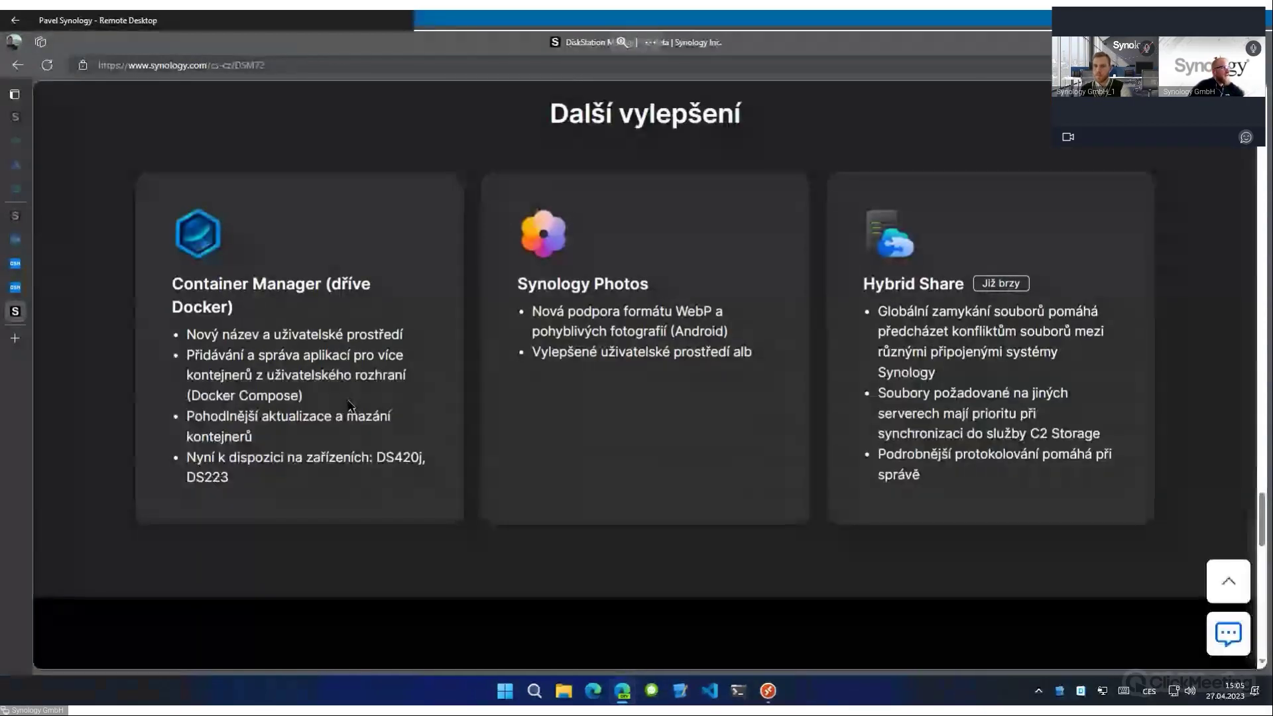
pyautogui.scroll(20, 345, 406)
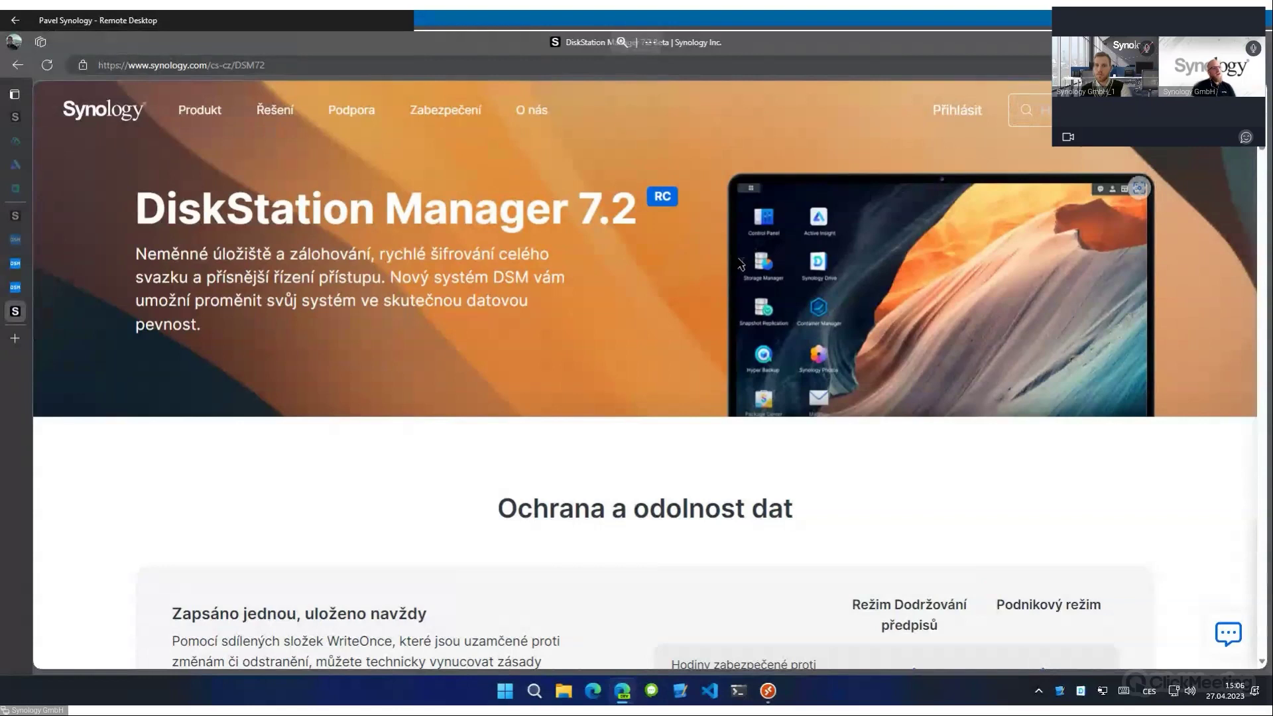
pyautogui.scroll(-4, 738, 257)
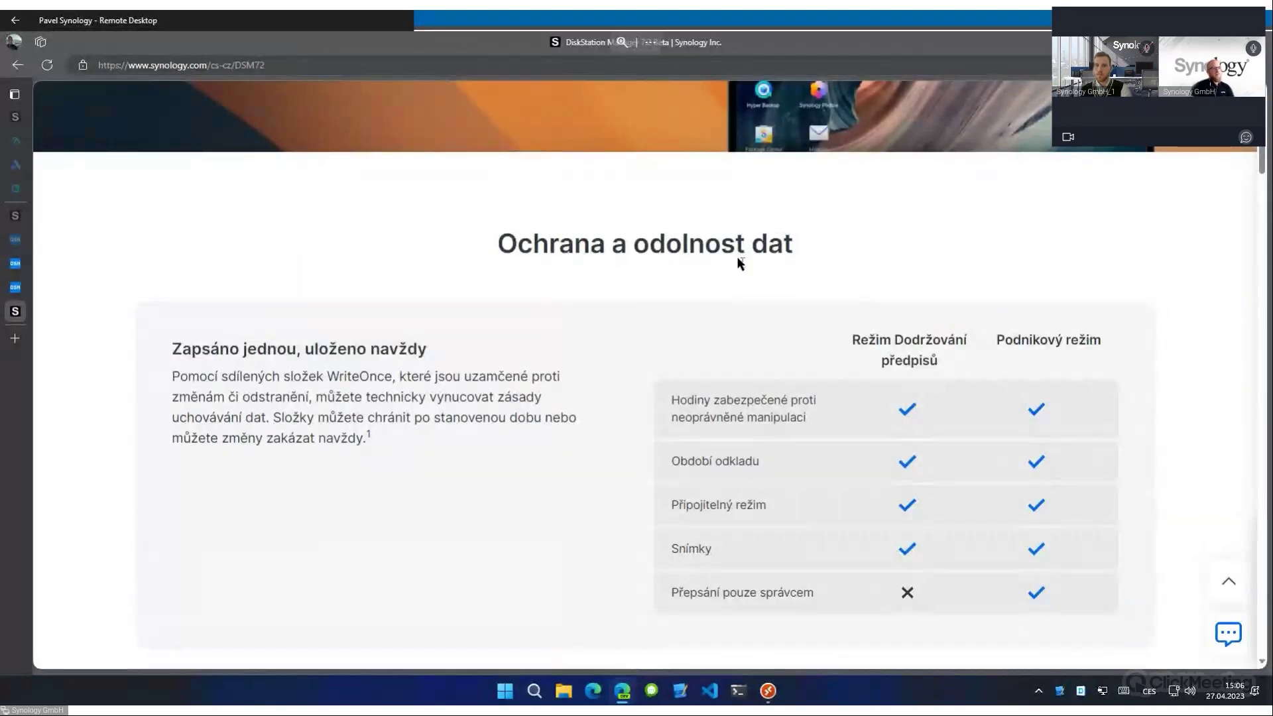